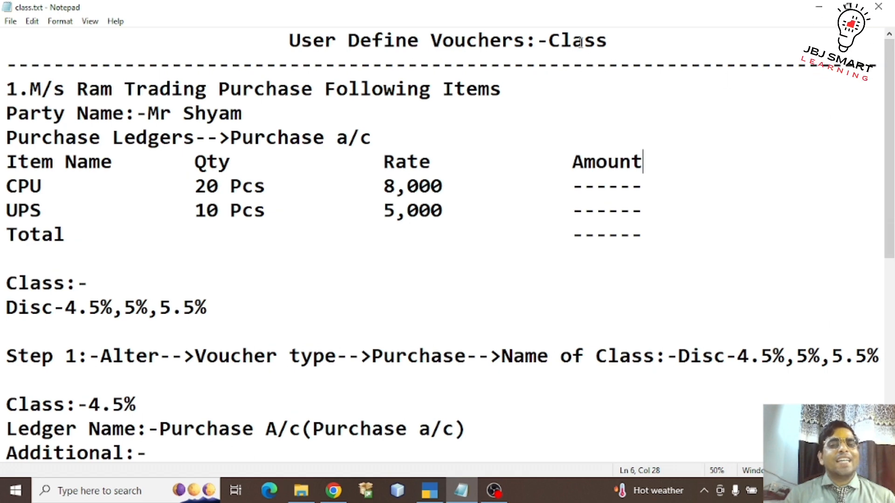
Review the voucher class heading and the company name of the first exercise in the class.txt notes.
left_click_drag(539, 39, 611, 38)
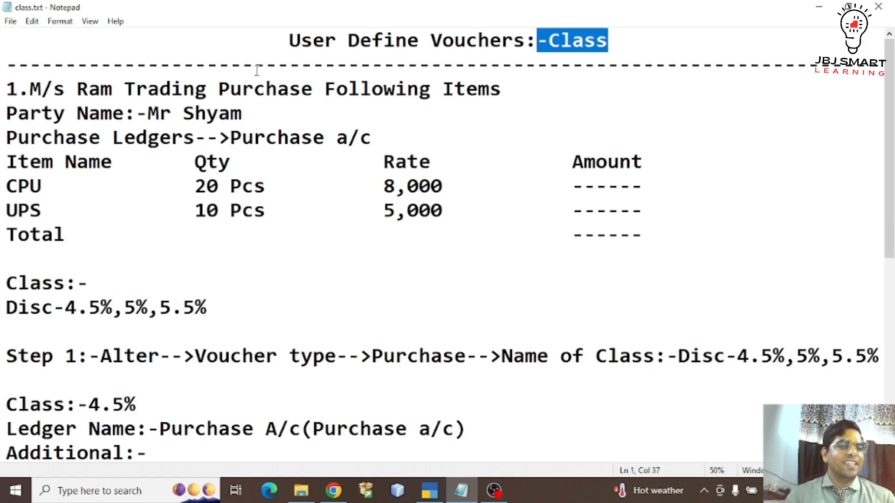
left_click_drag(289, 40, 619, 29)
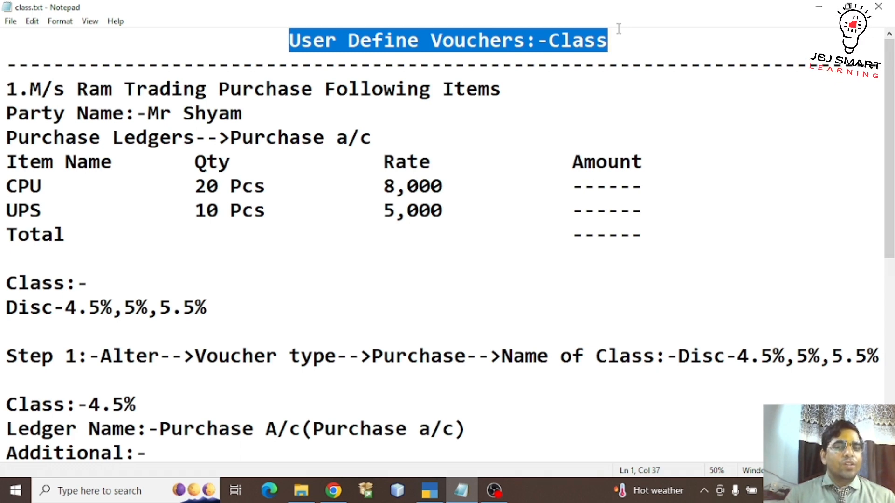
left_click(584, 37)
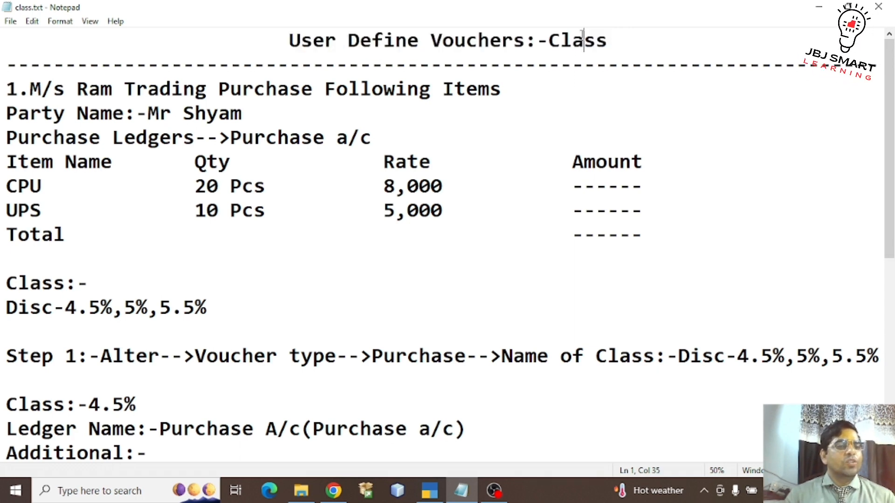
left_click_drag(30, 89, 205, 89)
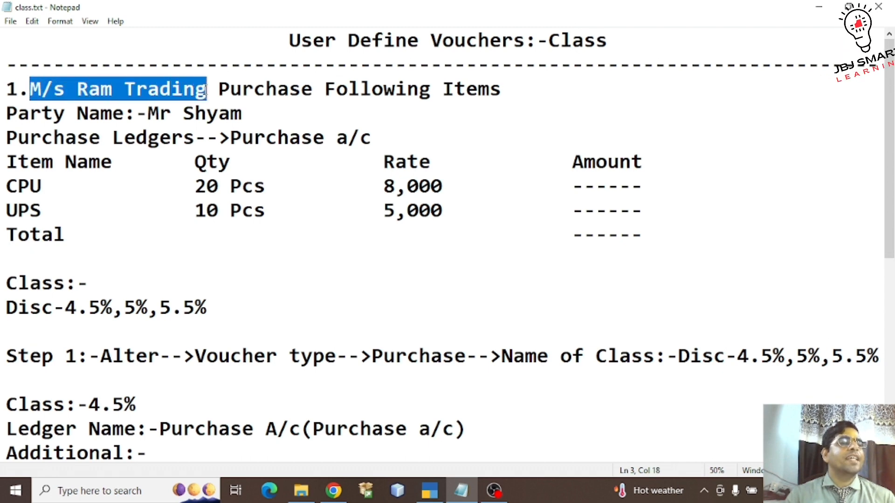
Switch to TallyPrime and open the form for creating a new company.
left_click(434, 498)
key("Up")
key("Up")
key("Up")
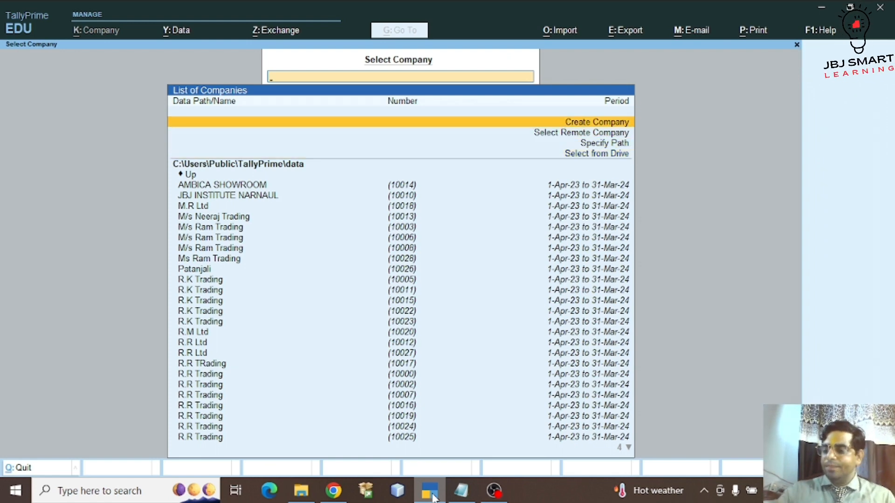
key("Return")
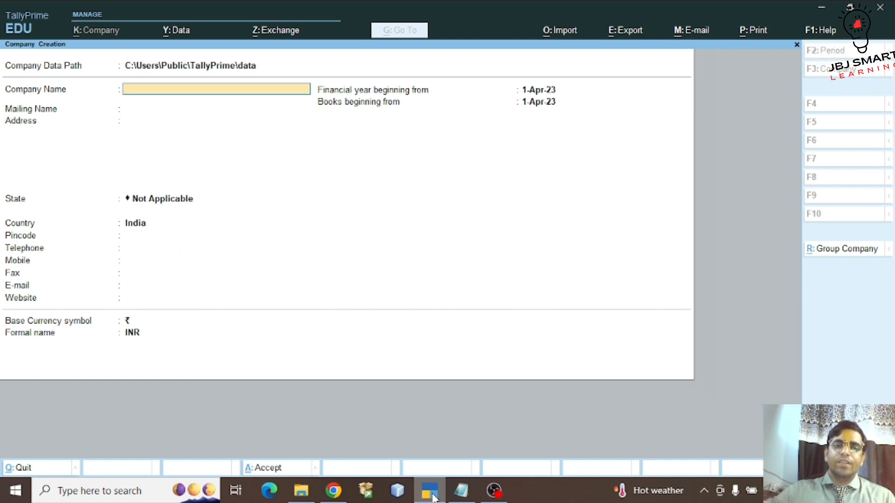
Name the new company M/s Ram Trading as given in the exercise notes, and keep the same mailing name.
key("alt+Tab")
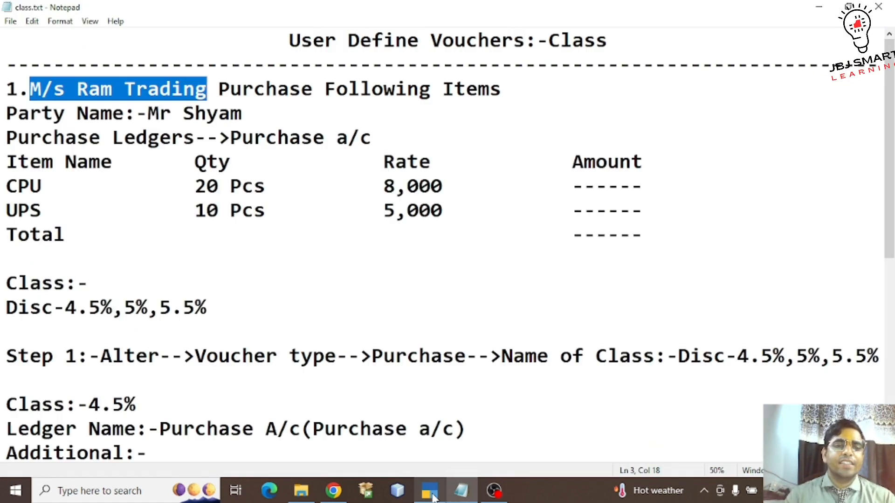
key("alt+Tab")
key("alt+Tab")
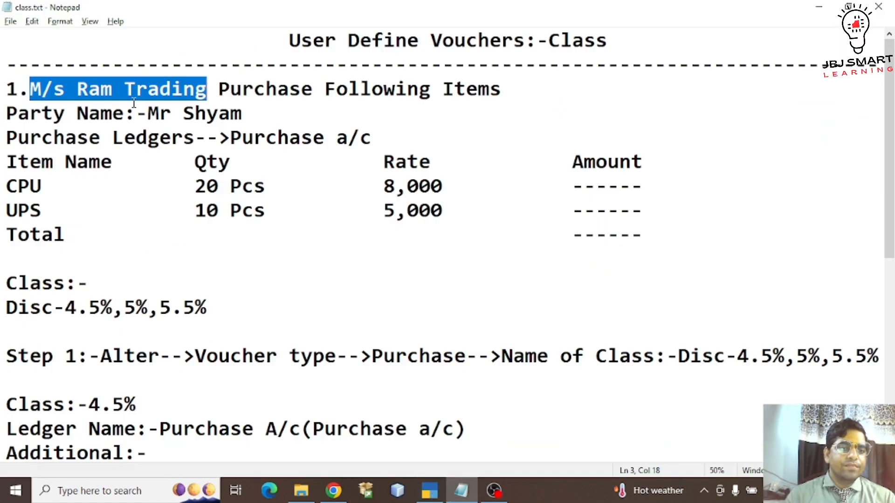
key("alt+Tab")
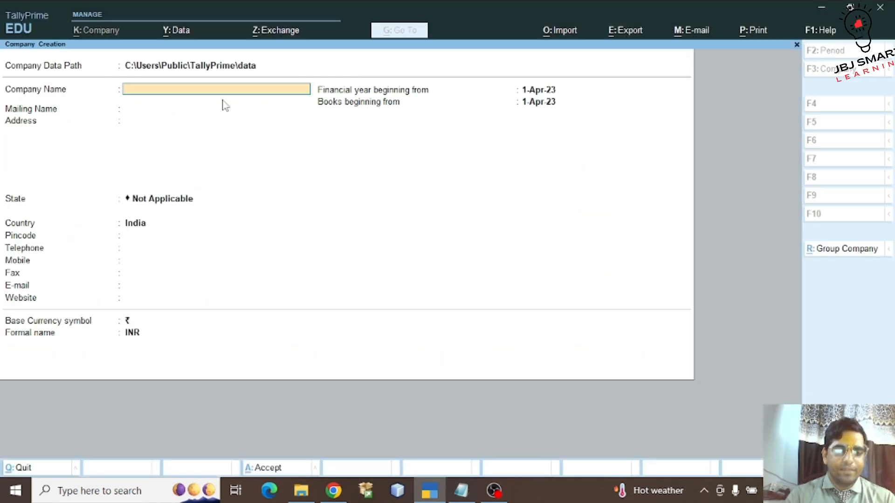
type("M/s Ram")
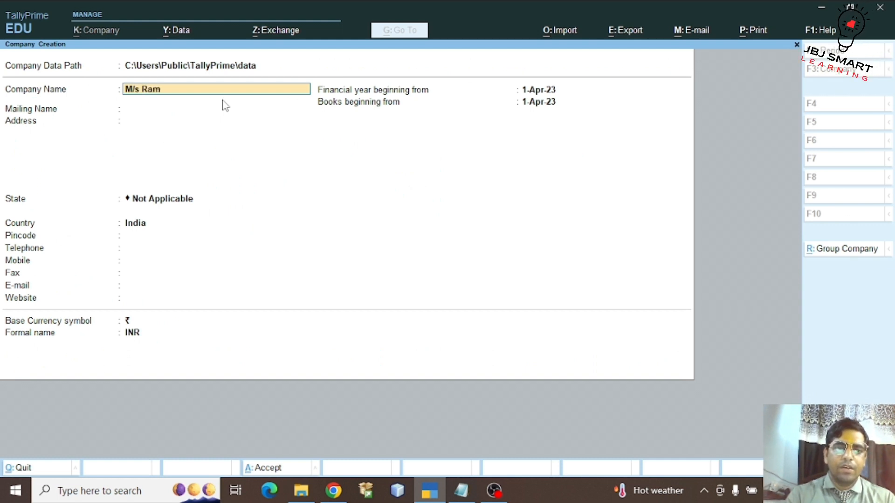
type(" Trading")
key("Return")
key("Return")
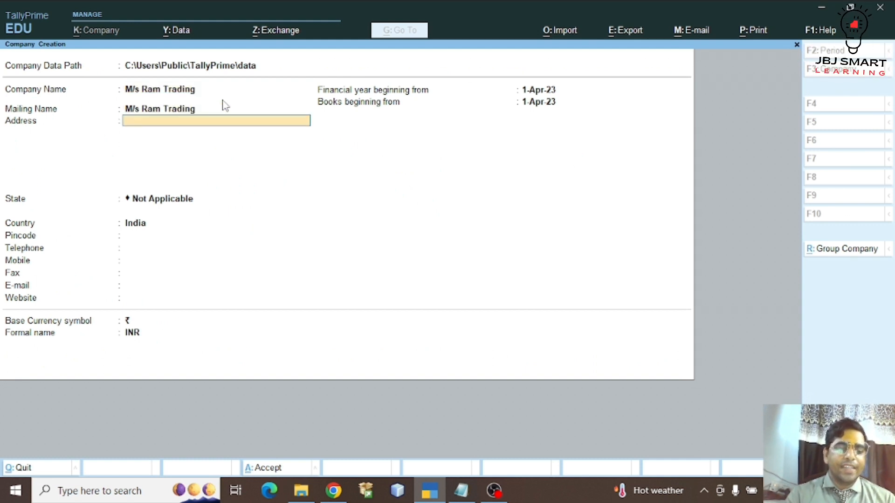
Enter the company's two-line address and choose Haryana as its state, keeping India as the country.
type("Sec 10")
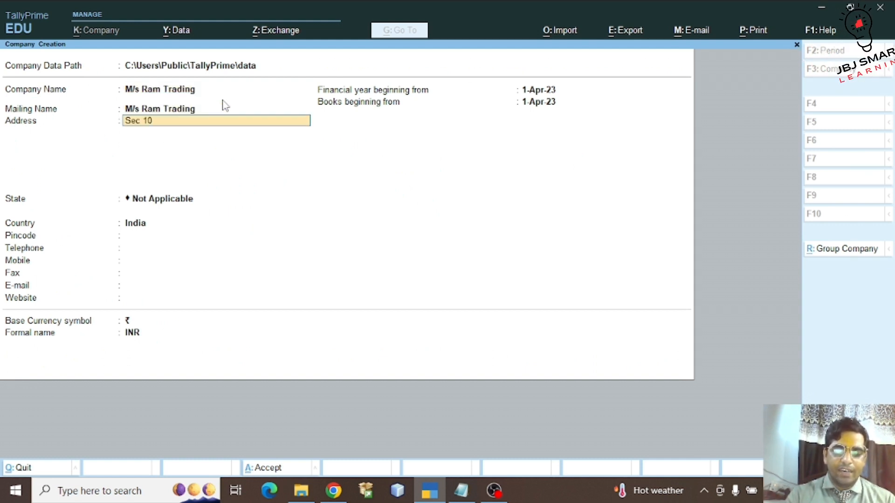
key("Return")
type("Gurugram")
key("Return")
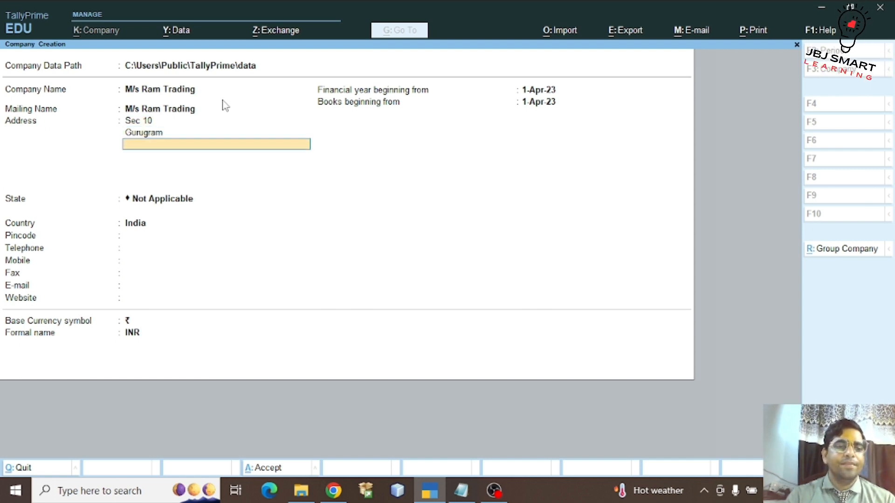
key("Return")
type("har")
key("Return")
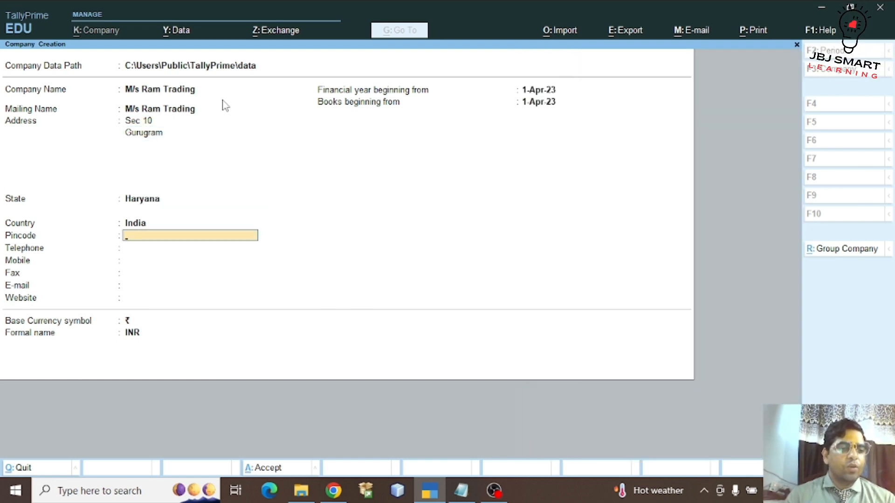
Leave the pincode and contact details blank, keep INR as the base currency, and save the company.
key("Return")
key("Return")
key("Return")
key("Return")
key("Return")
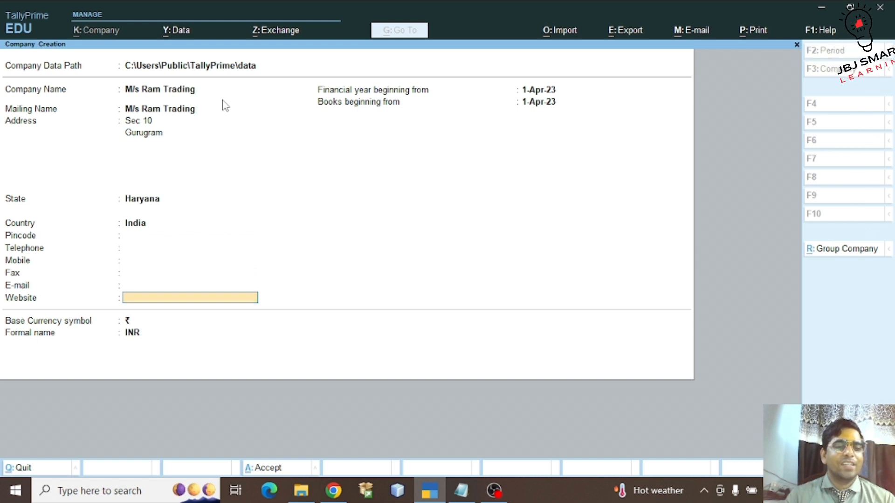
key("Return")
key("Return")
key("Return")
key("Return")
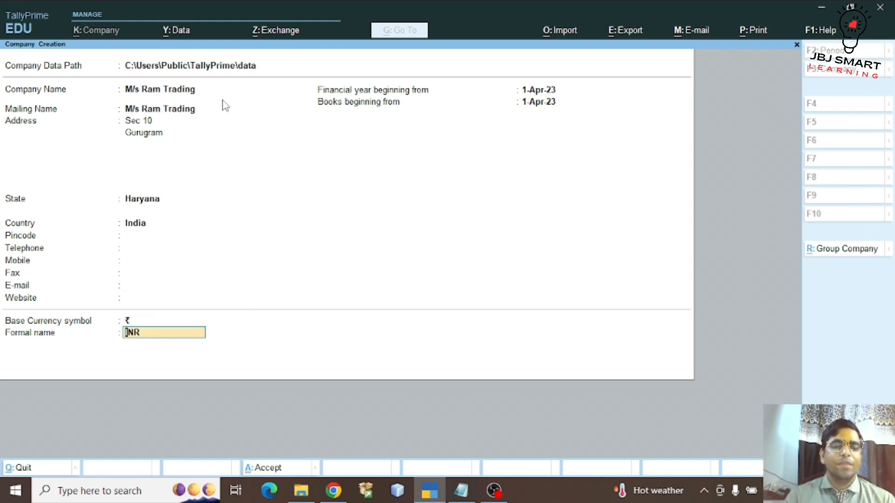
key("Return")
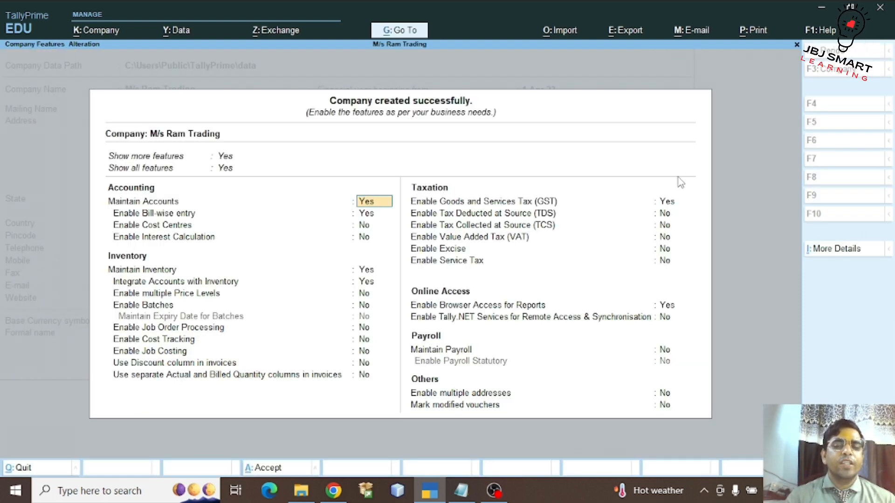
Disable Goods and Services Tax (GST) for the company and accept the remaining features as they are.
left_click(667, 201)
key("n")
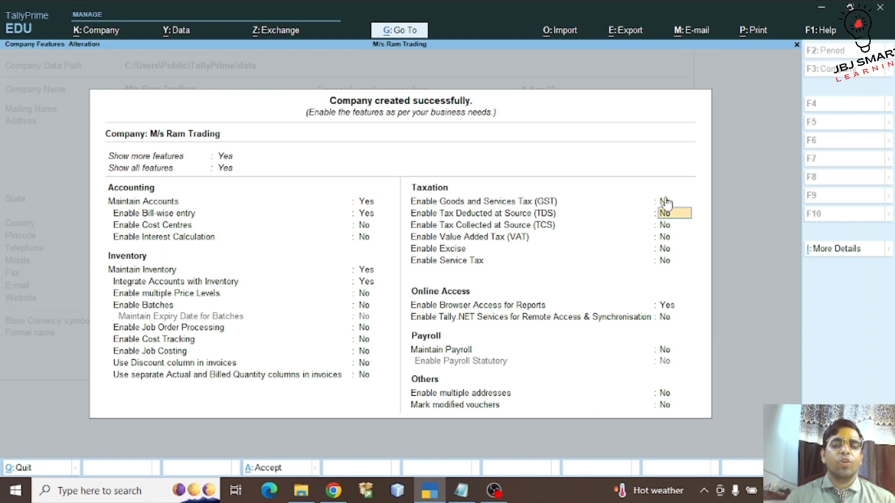
key("Return")
key("Return")
key("Return")
key("Return")
key("Return")
key("Return")
key("Return")
key("Return")
key("Return")
key("Return")
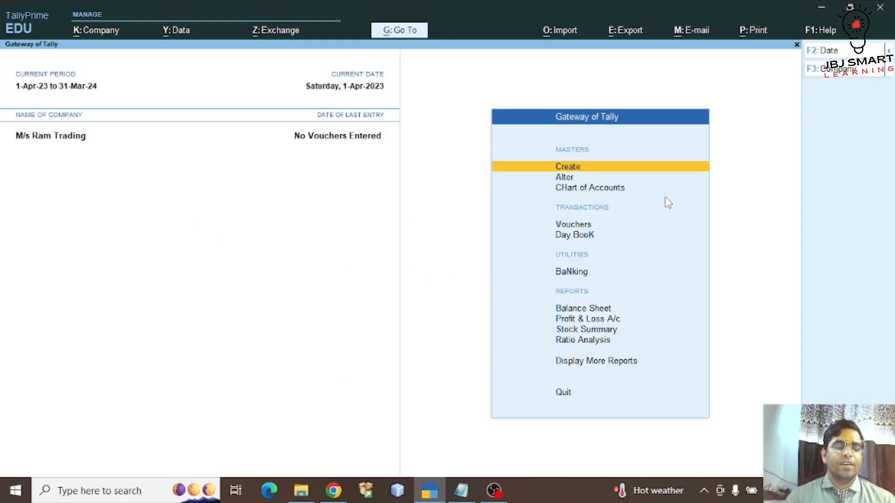
Read the class.txt instructions on altering the Purchase voucher type and naming its discount classes.
key("alt+Tab")
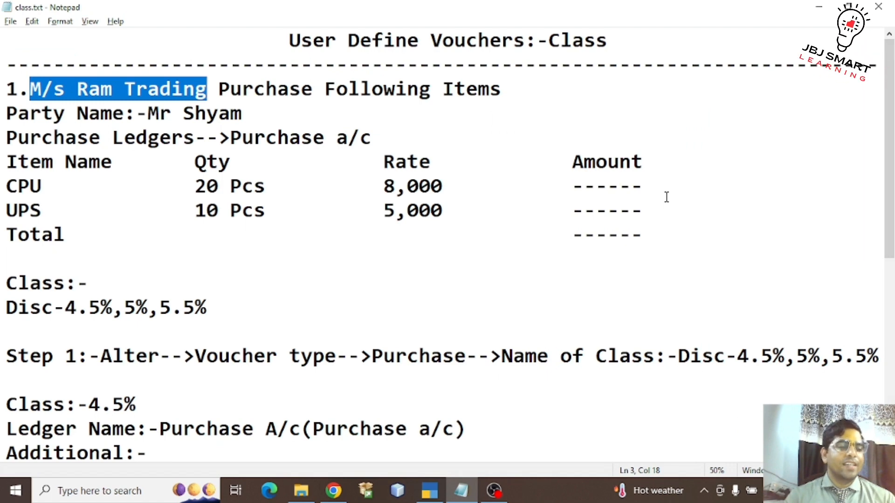
key("Down")
key("Down")
key("Down")
key("Down")
key("Down")
key("Down")
key("Down")
key("Down")
key("Down")
key("Down")
key("Down")
key("Down")
key("Down")
key("Down")
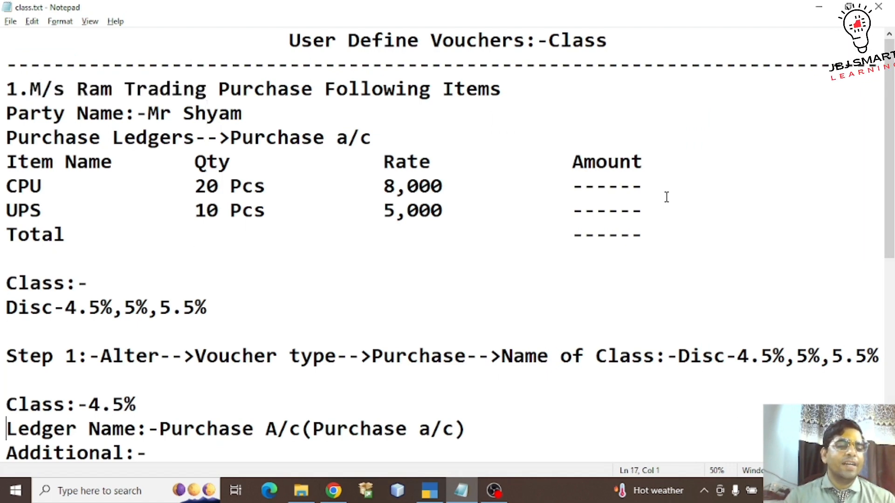
key("Down")
key("Down")
key("Down")
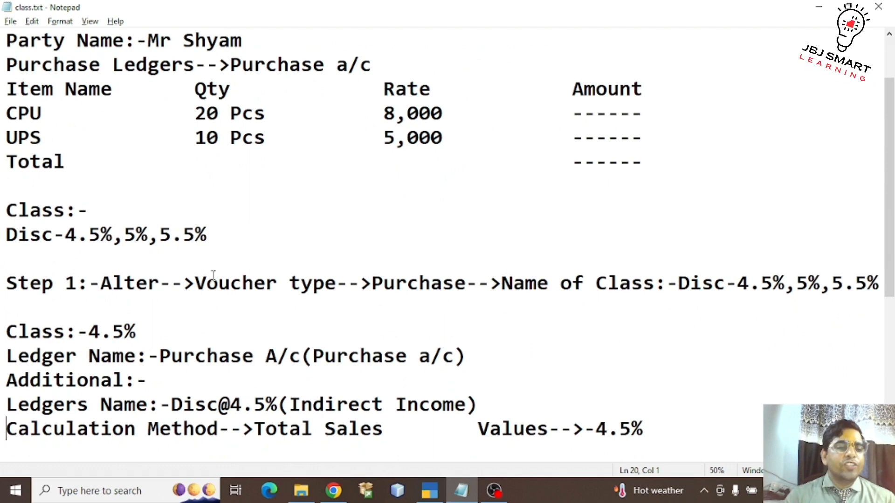
left_click_drag(213, 275, 298, 275)
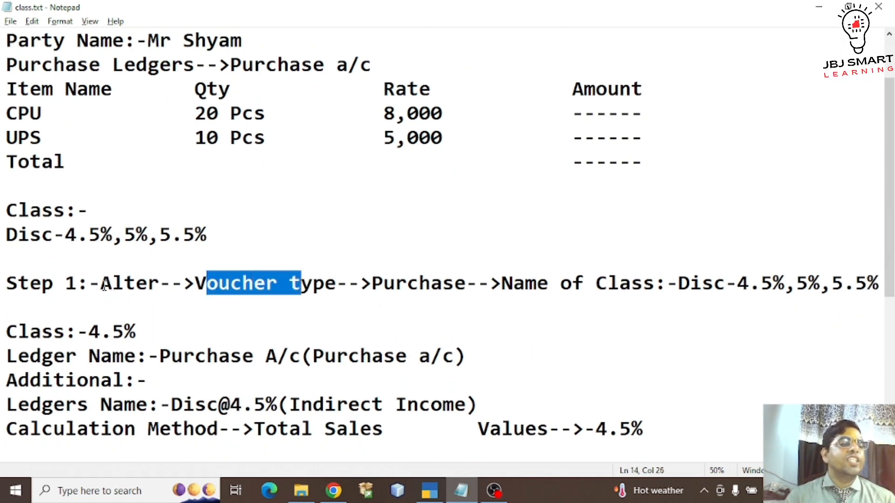
left_click_drag(100, 284, 160, 283)
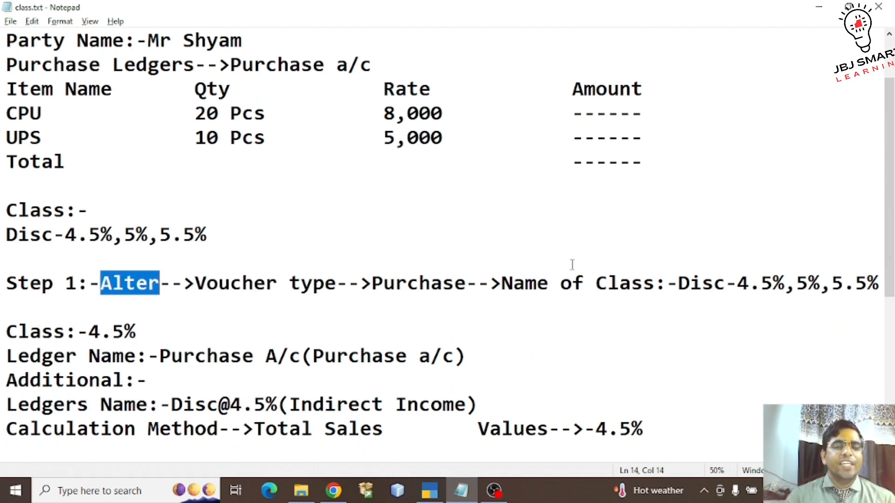
left_click_drag(502, 282, 656, 281)
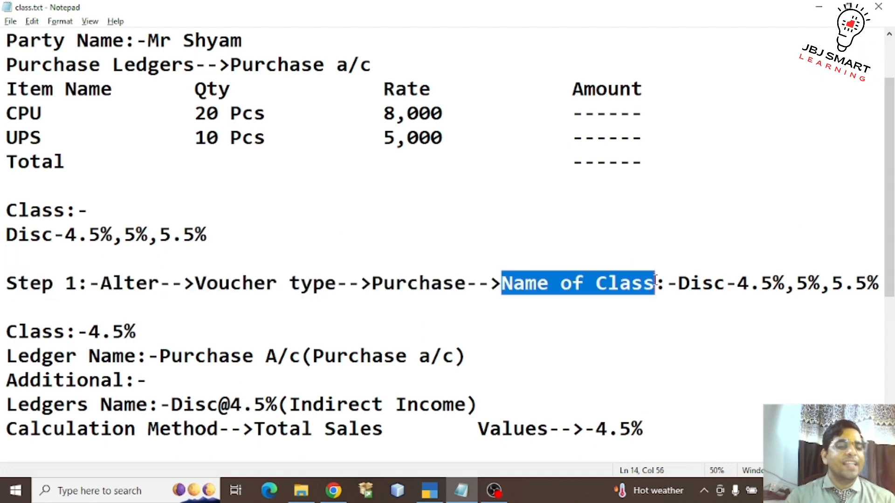
double_click(123, 280)
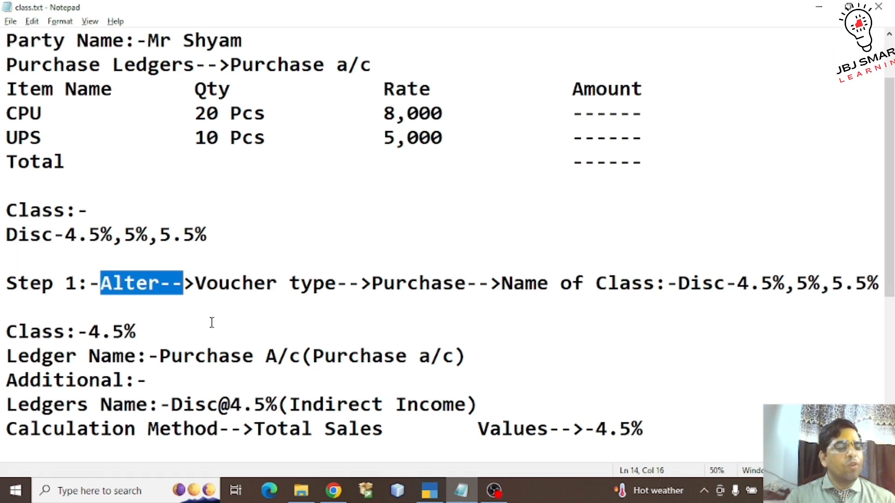
In TallyPrime, open the Purchase voucher type for alteration and go to its first Name of Class entry.
left_click(430, 491)
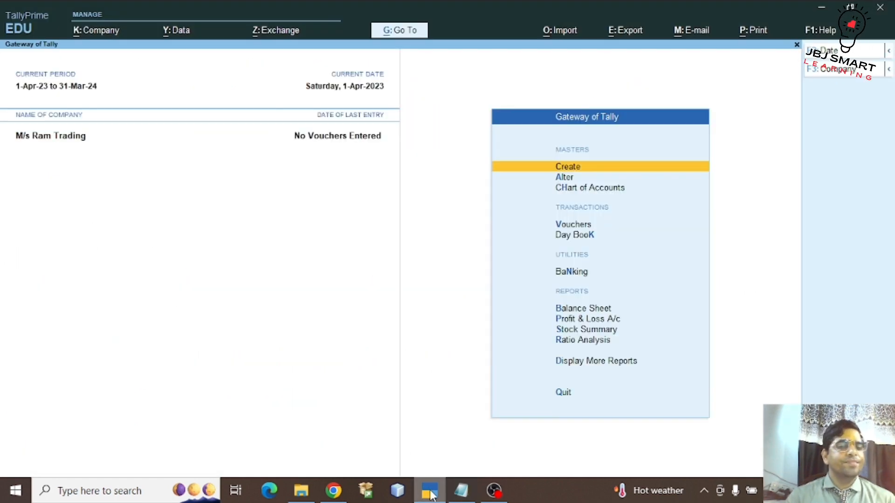
key("Down")
key("Return")
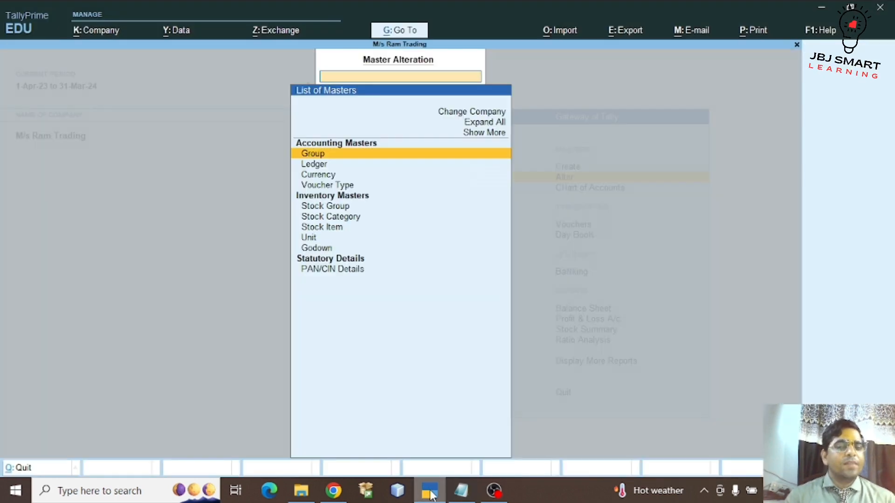
key("Down")
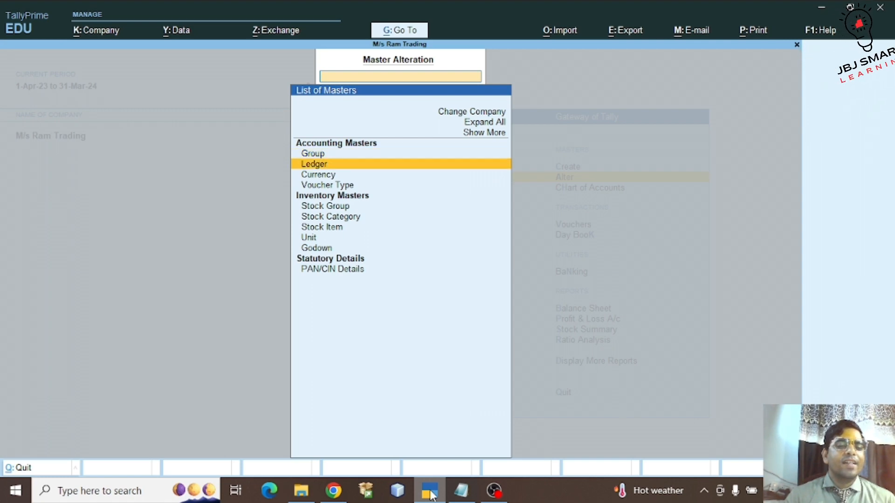
key("Down")
key("Down")
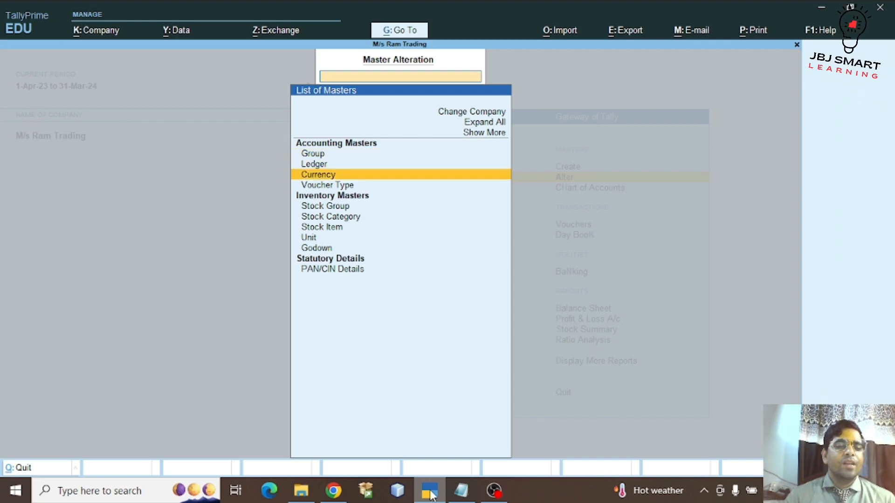
key("Return")
key("Down")
key("Down")
key("Down")
key("Down")
key("Down")
key("Down")
key("Down")
key("Down")
key("Down")
key("Down")
key("Down")
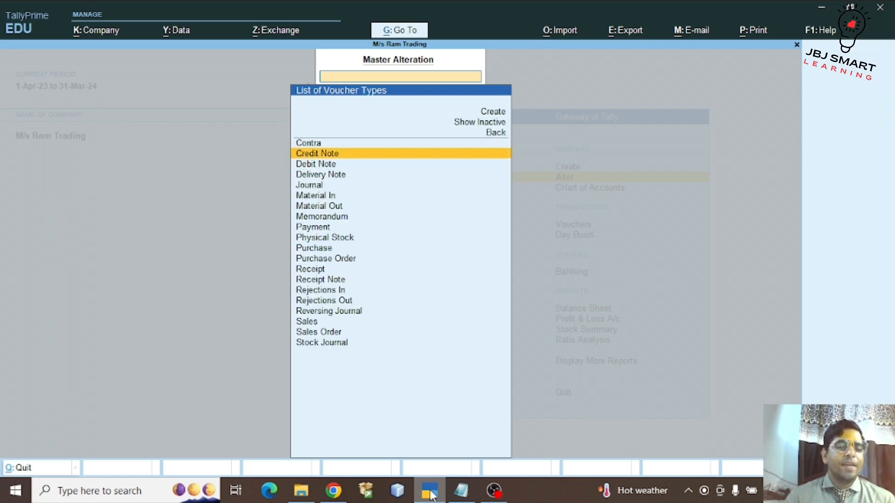
key("Up")
key("Return")
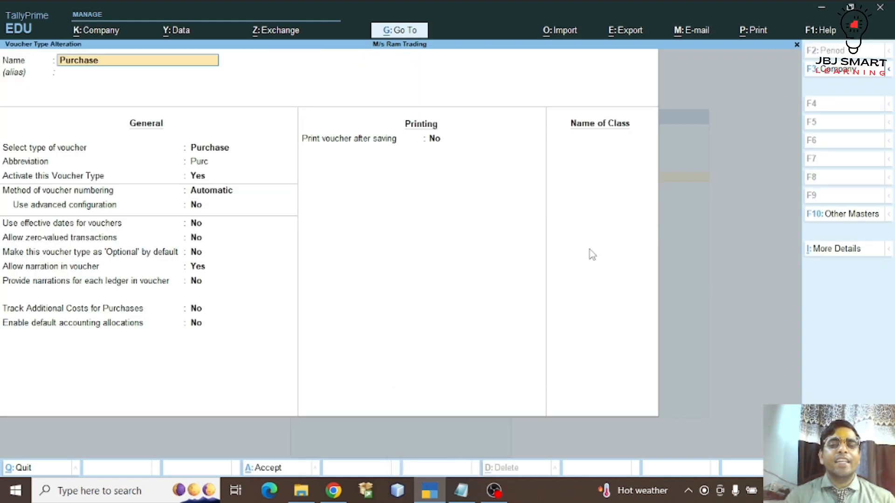
left_click(596, 141)
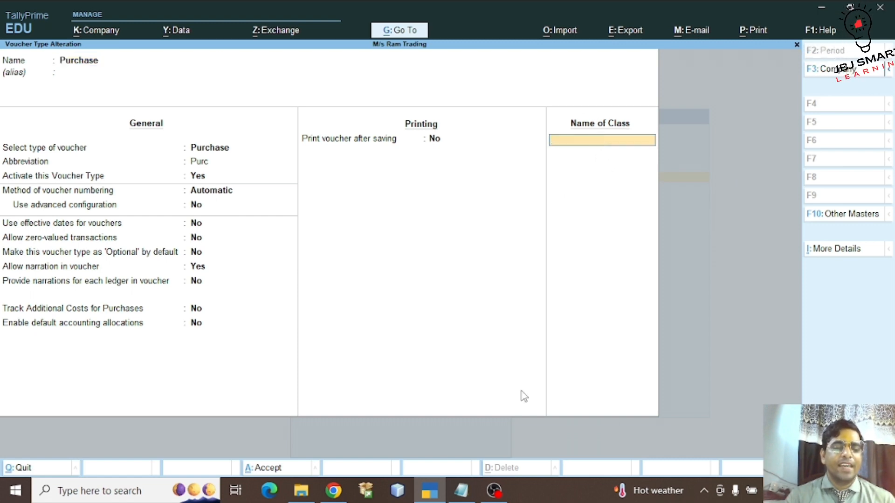
Look up the discount rates listed for the classes in the class.txt notes.
left_click(462, 490)
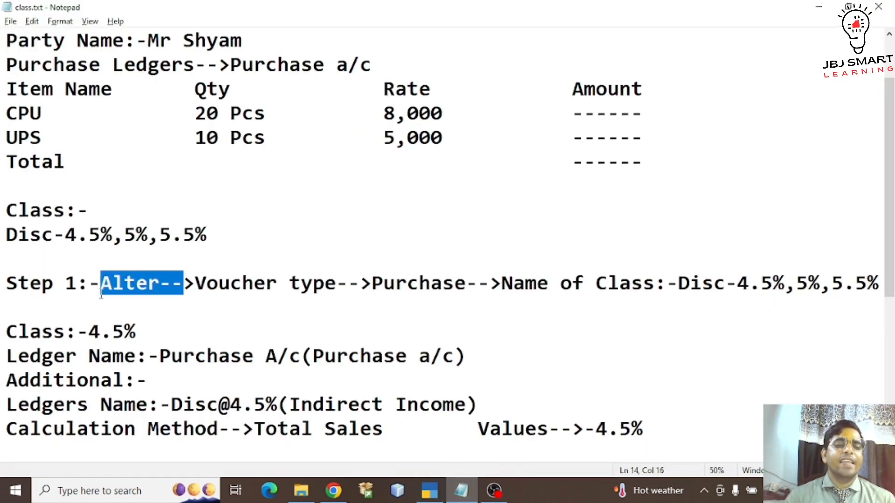
left_click(65, 233)
left_click_drag(66, 234, 217, 230)
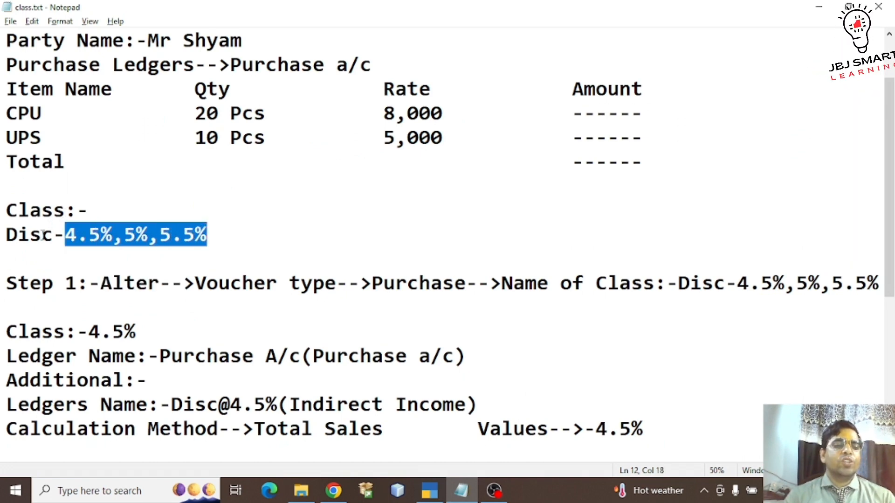
In TallyPrime, add a class named 4.5% to the Purchase voucher type, with no excluded or included groups.
key("alt+Tab")
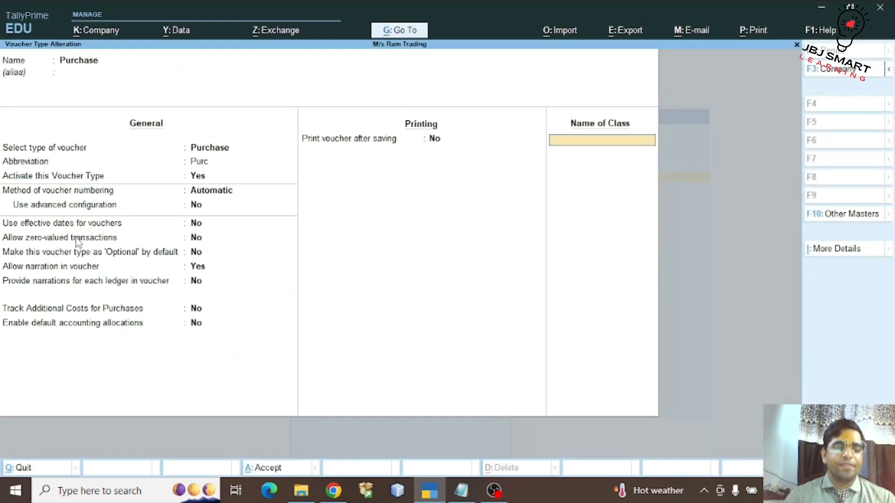
type("4.5")
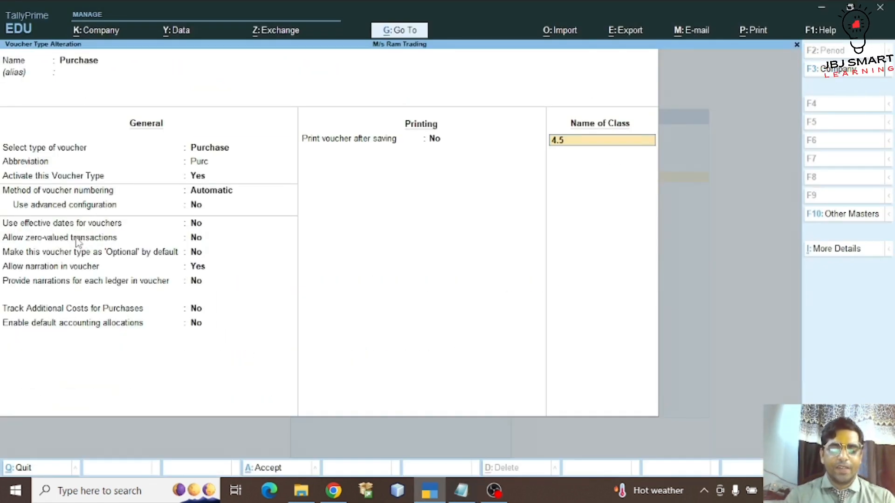
type("%")
key("Return")
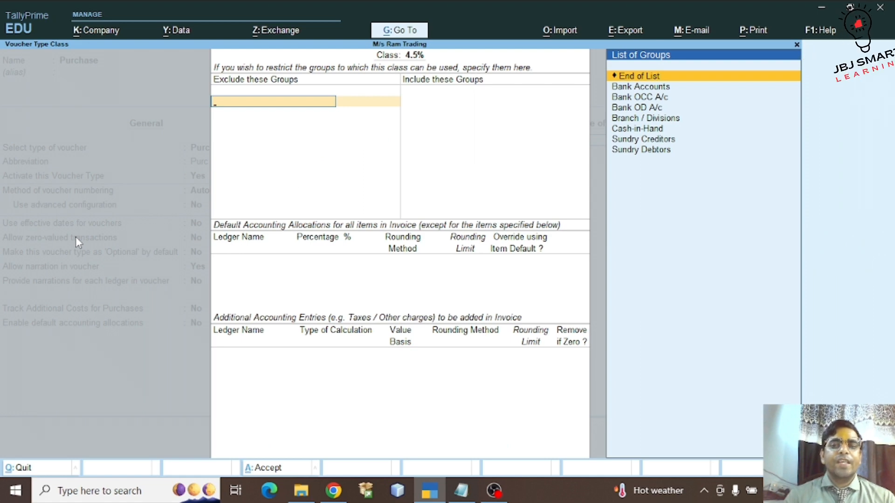
key("Return")
key("Return")
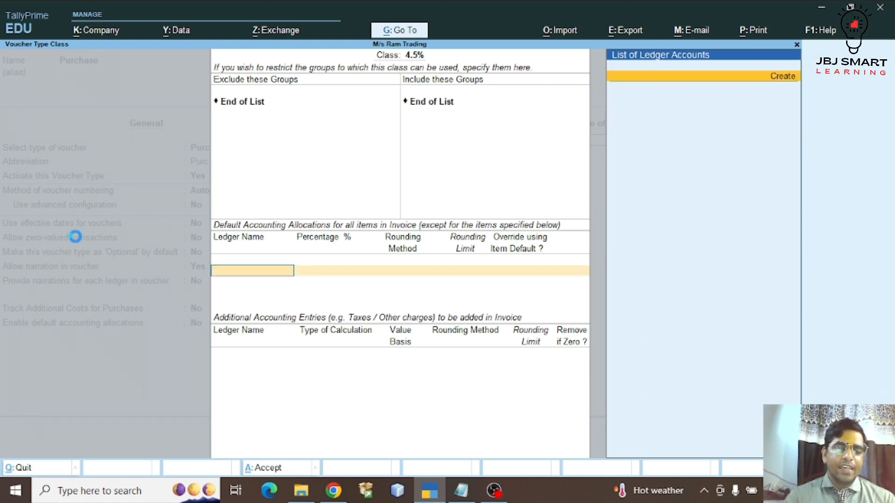
Create the ledger Purchase A/c under Purchase Accounts and set it as the 4.5% class's default allocation at 100%, without item-default override.
key("alt+c")
type("Purch")
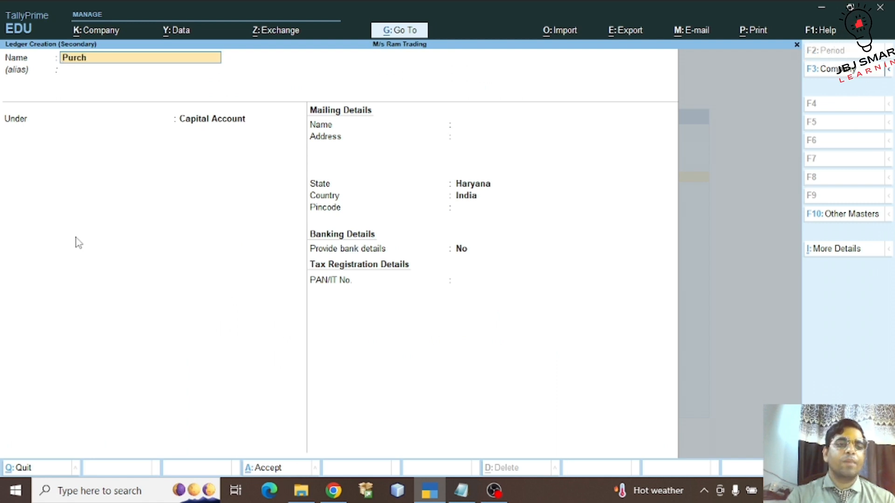
type("ase a/c")
key("Return")
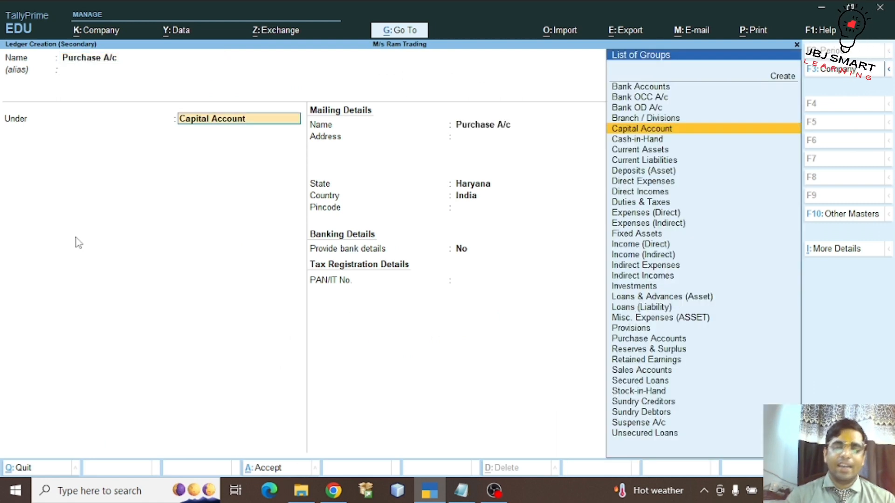
type("Pur")
key("Return")
key("Return")
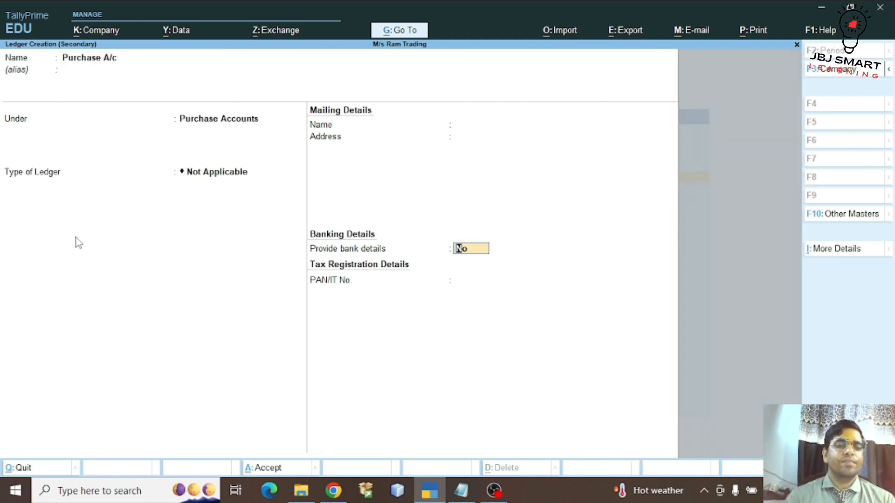
key("ctrl+a")
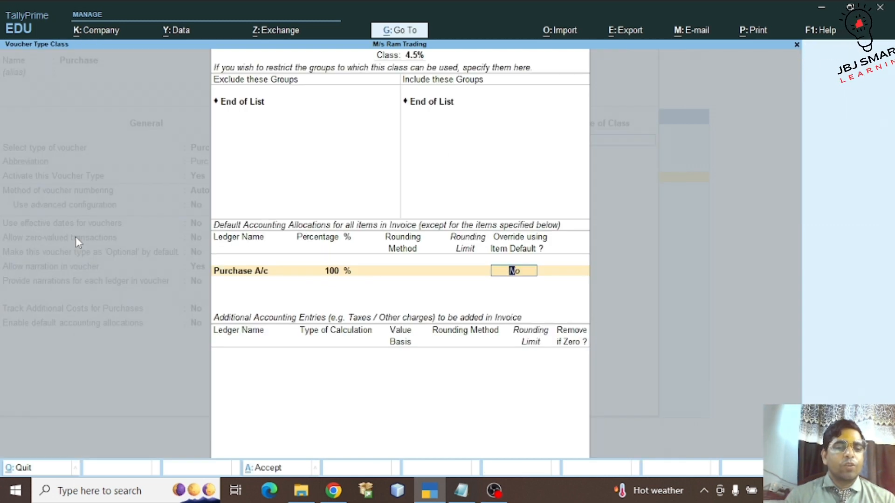
key("Return")
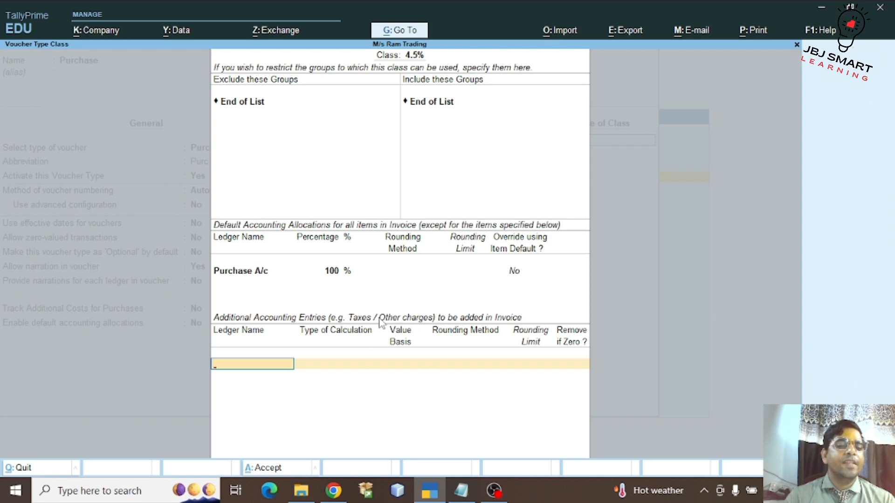
key("space")
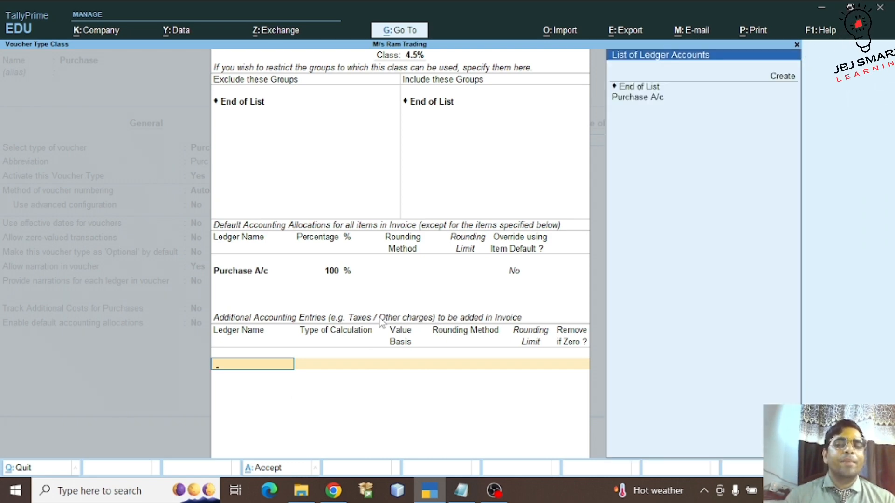
key("Return")
type("Dis")
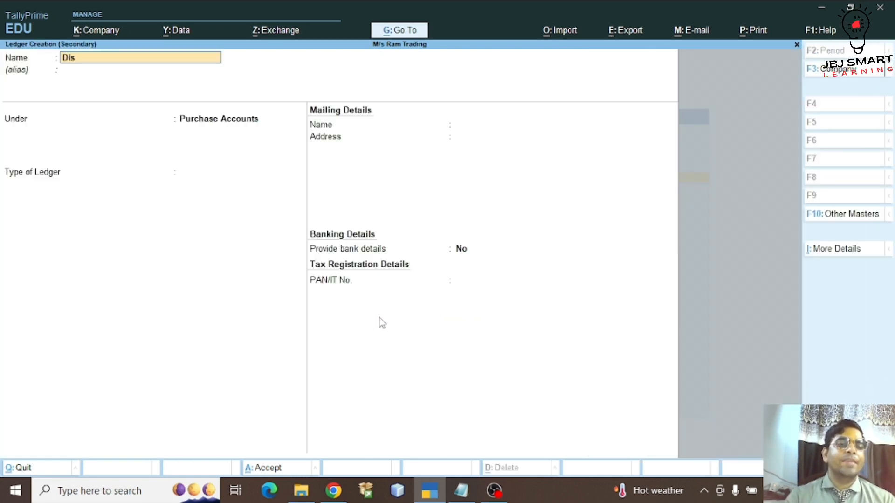
type("c@")
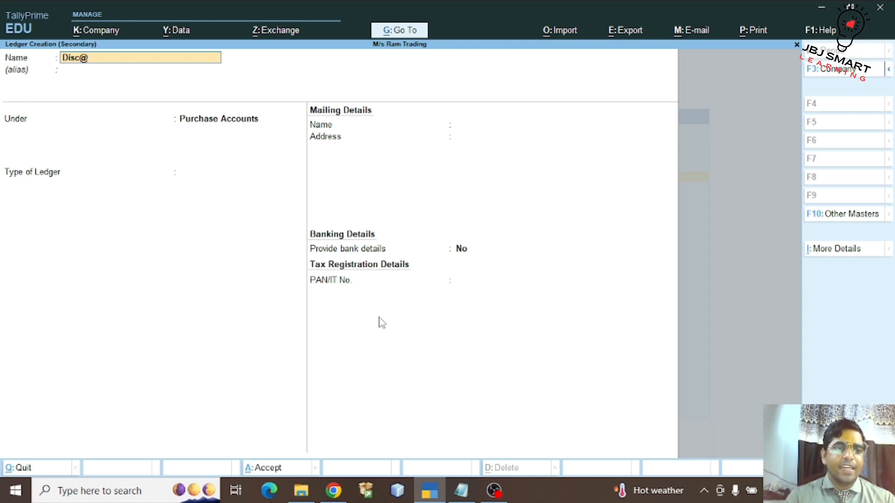
type("4.5%")
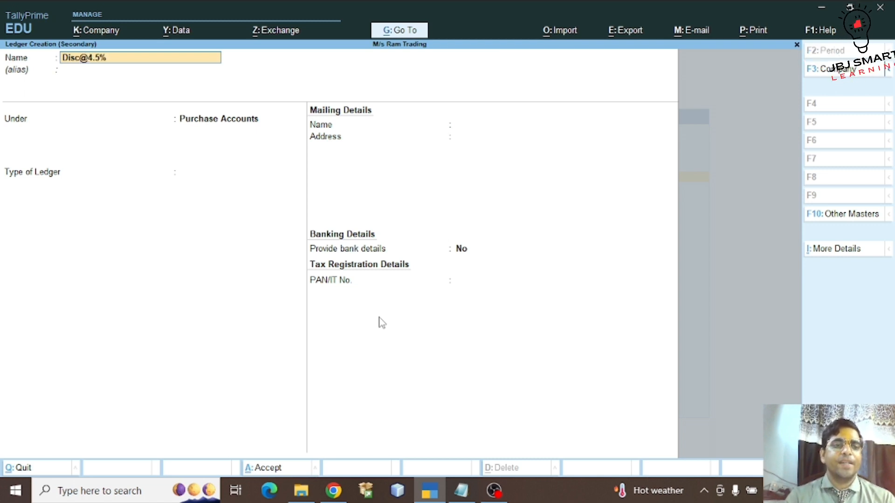
key("Return")
key("Return")
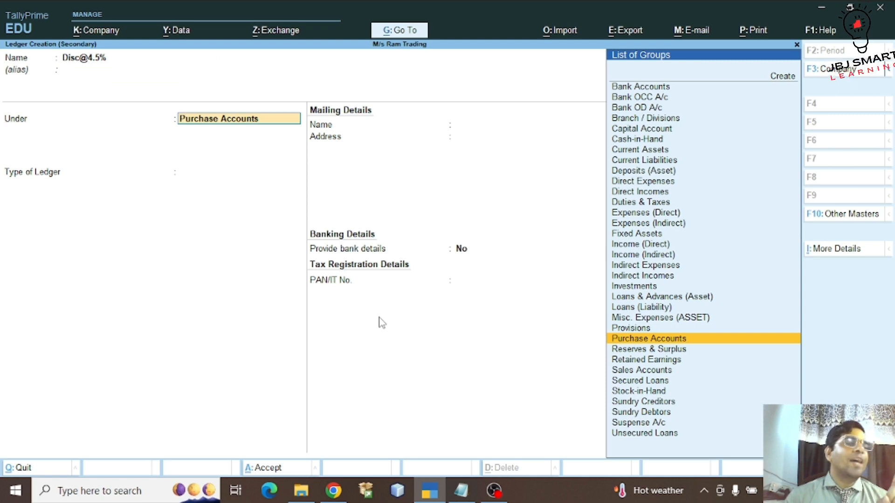
type("In")
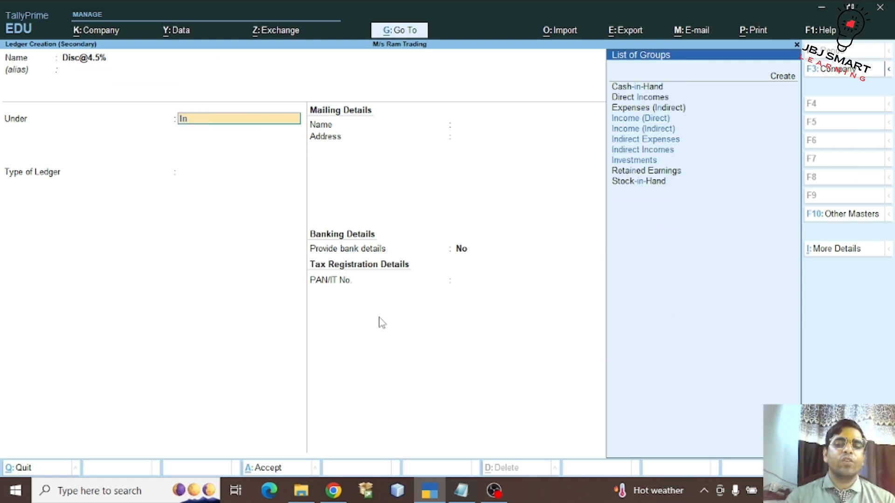
key("Down")
key("Down")
key("Down")
key("Return")
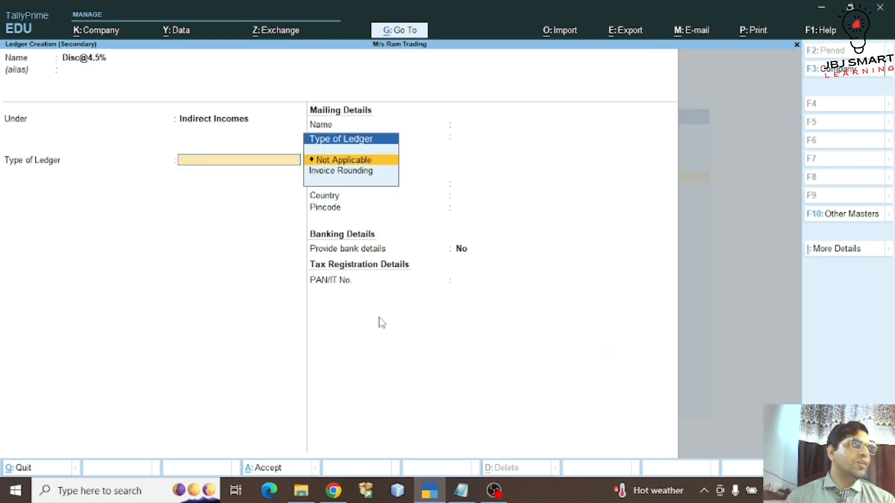
key("Return")
key("Return")
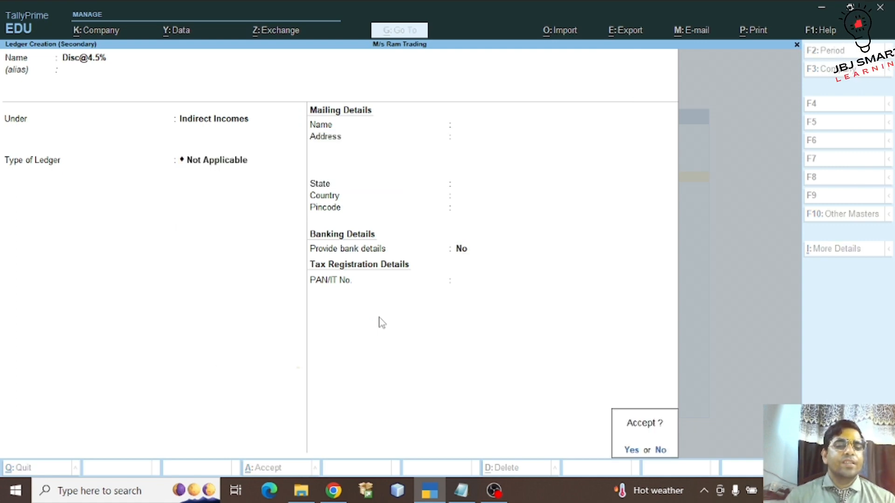
key("Return")
key("Down")
key("Down")
key("Down")
key("Down")
key("Down")
key("Down")
key("Down")
key("Down")
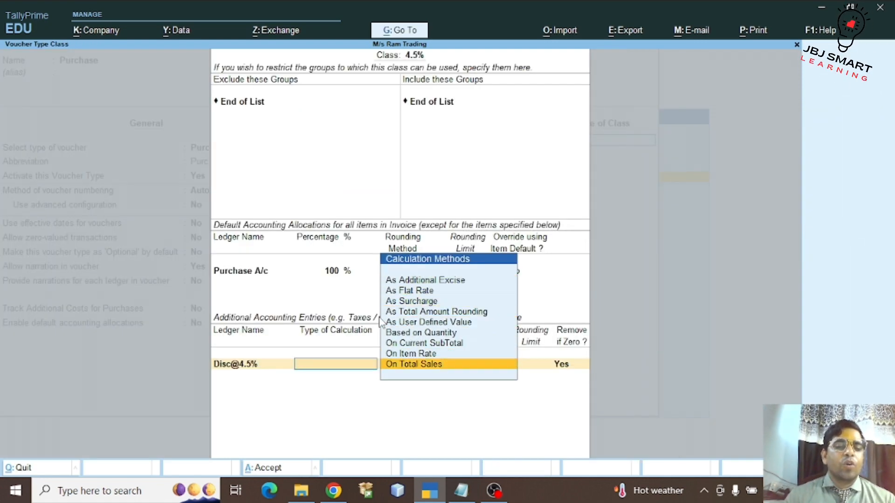
key("Return")
type("-")
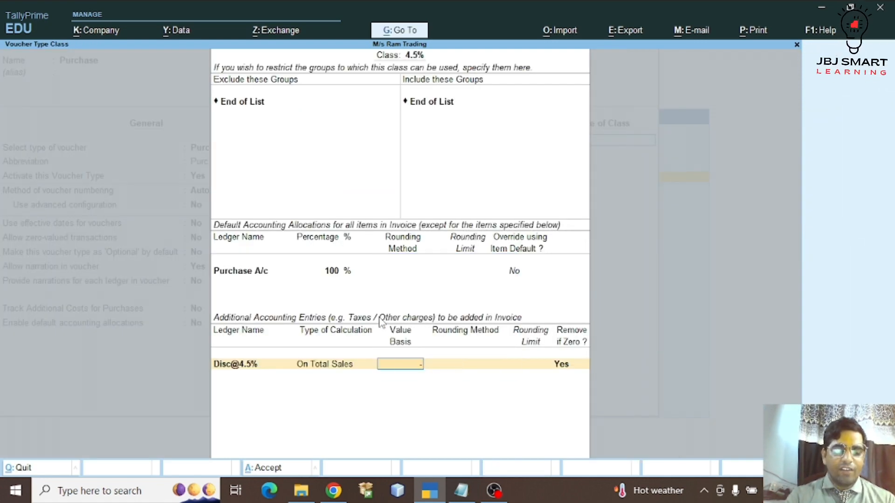
type("4.5")
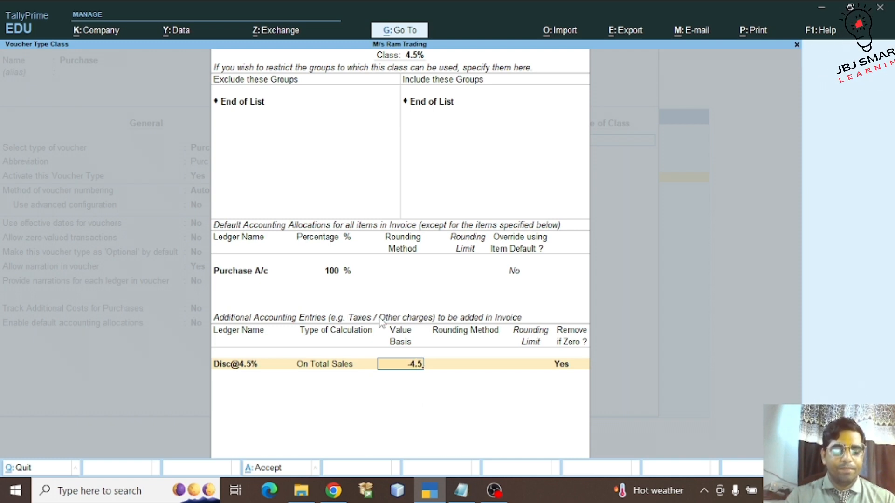
type("%")
key("Return")
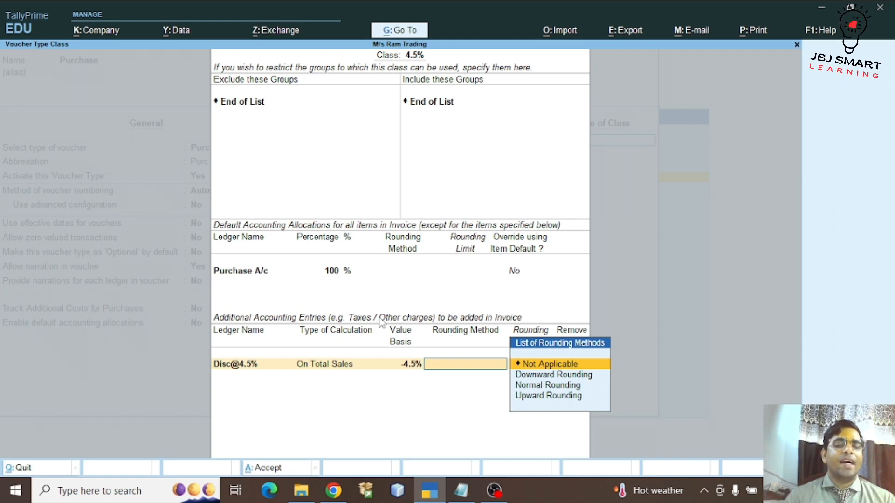
key("Return")
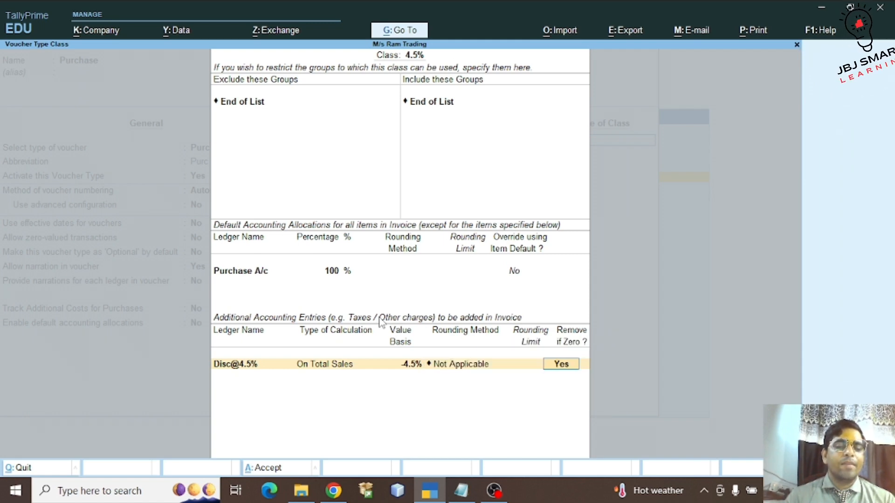
key("Return")
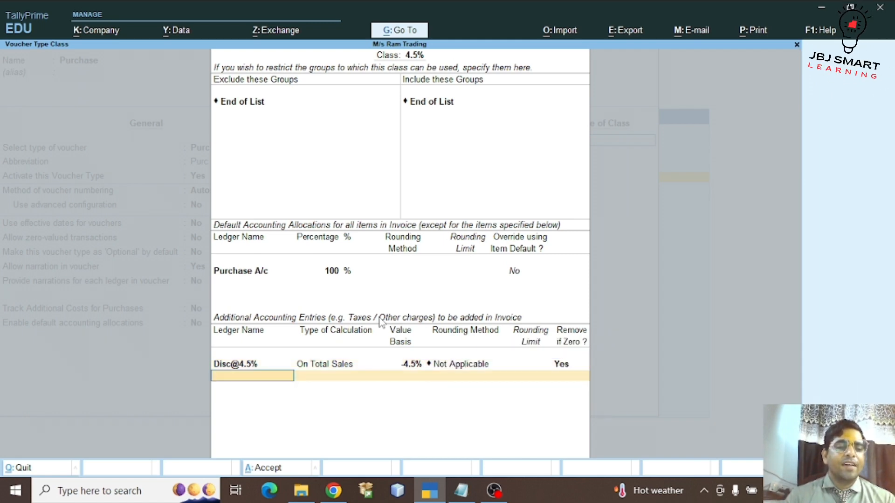
key("Return")
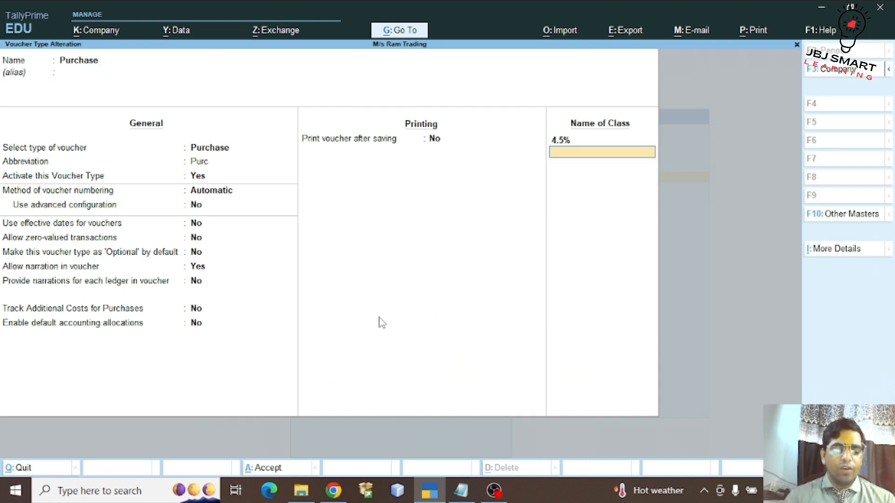
Add a class named 5% with no group restrictions and Purchase A/c as its 100% default allocation, without item-default override.
type("5%")
key("Return")
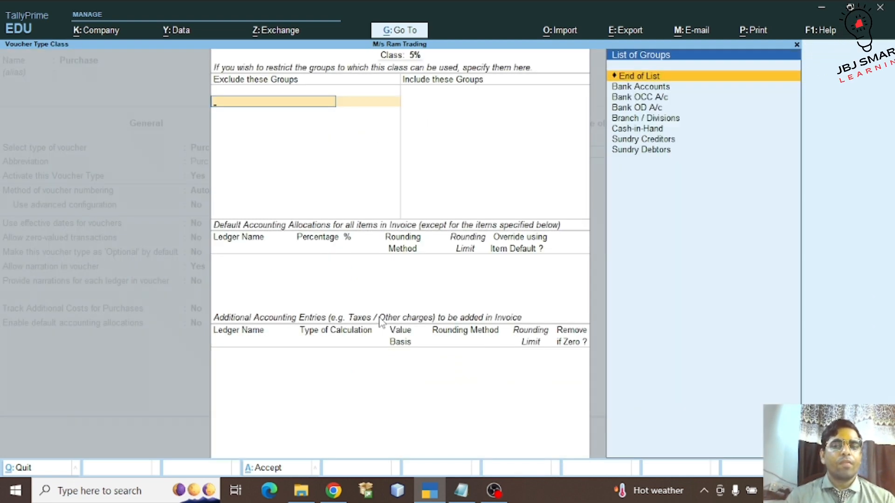
key("Return")
key("Return")
key("Return")
key("Return")
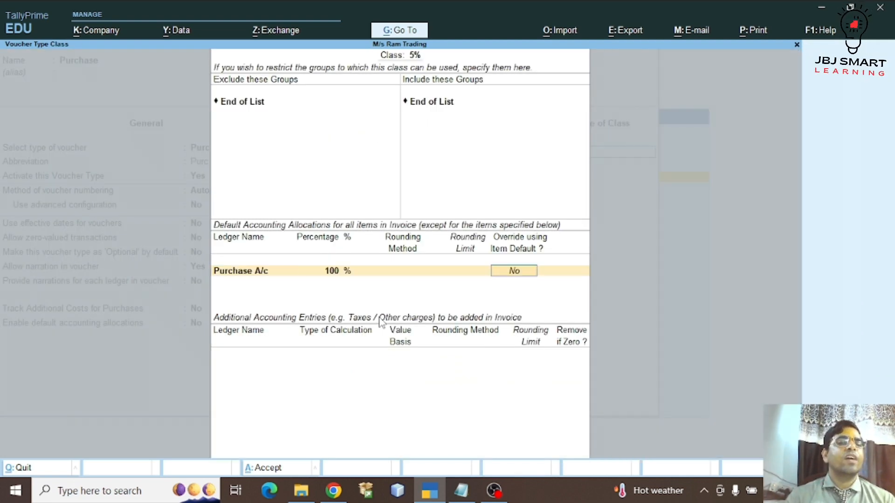
key("Return")
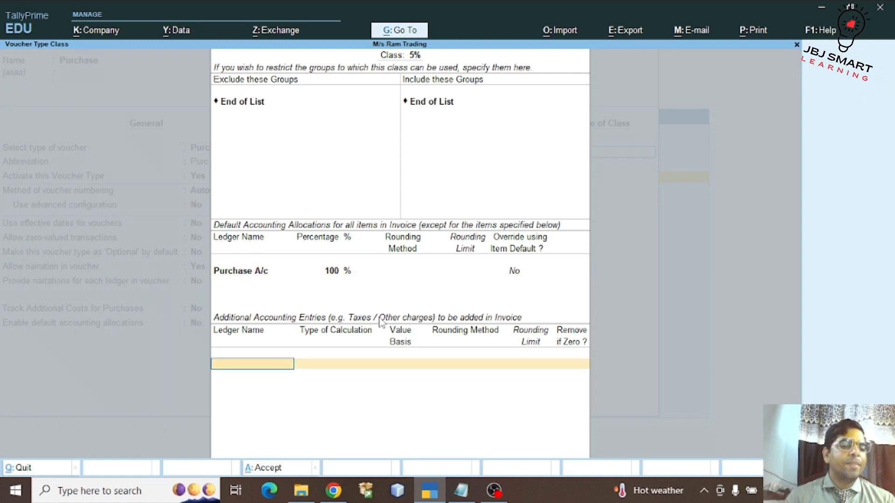
Create the ledger Disc@5% under Indirect Incomes as the 5% class's additional accounting entry.
key("alt+c")
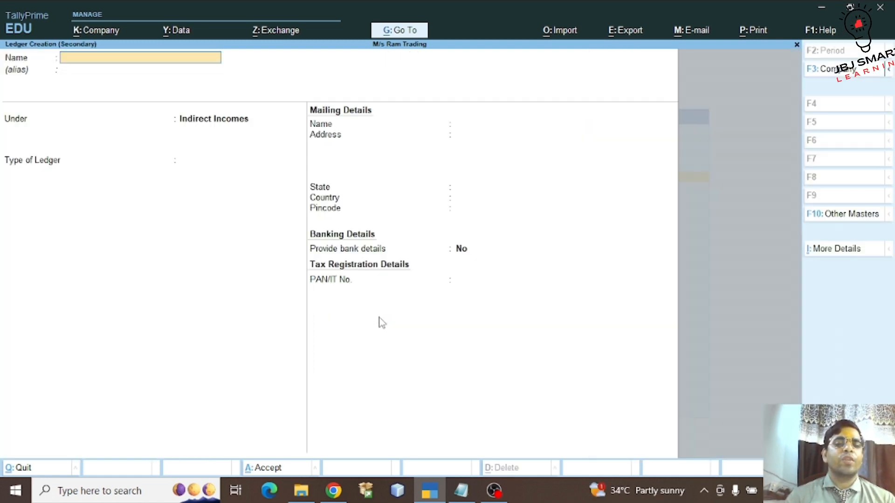
type("Disco")
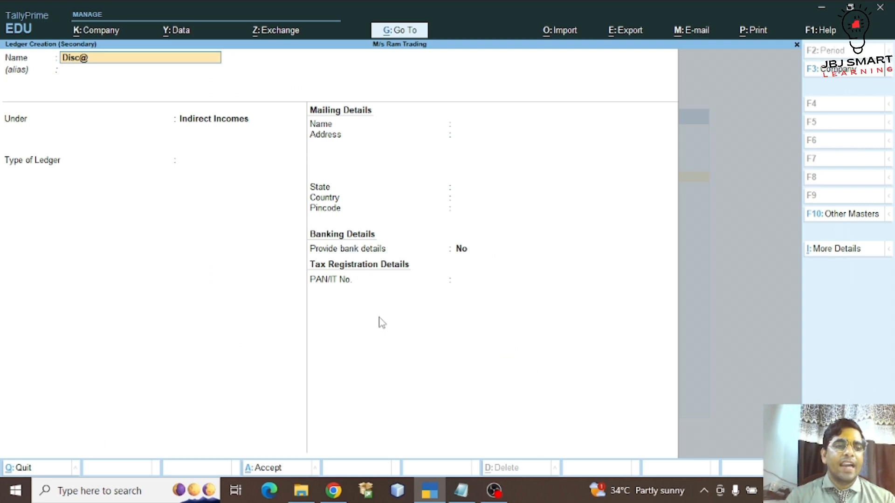
type("5%")
key("Return")
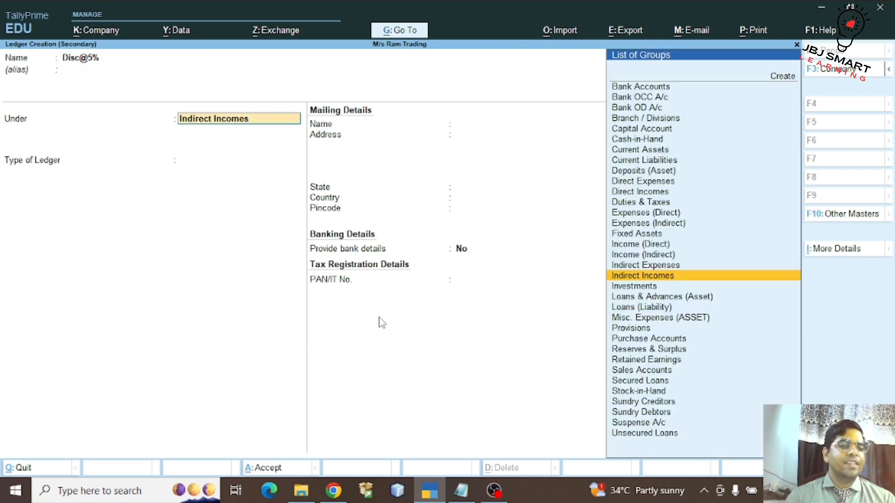
key("Return")
key("Return")
key("ctrl+a")
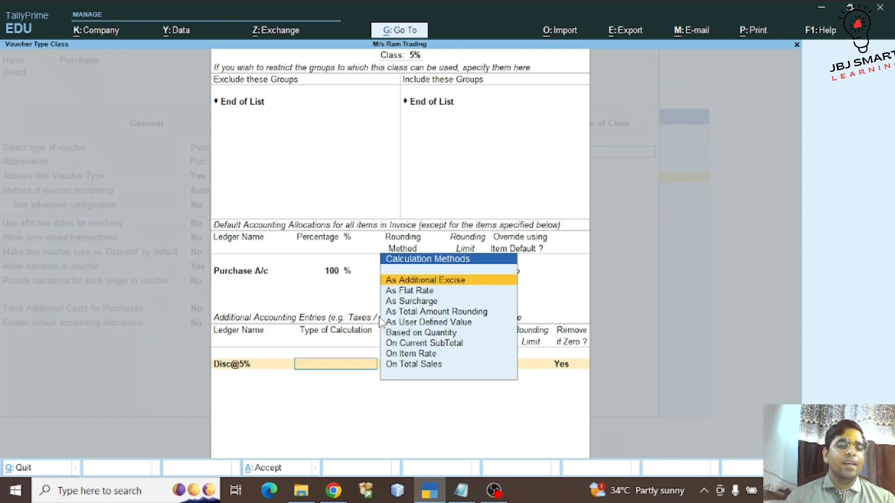
Calculate Disc@5% On Total Sales with value basis -5%, rounding Not Applicable and removal if zero, and save the 5% class.
key("Down")
key("Down")
key("Down")
key("Down")
key("Down")
key("Down")
key("Down")
key("Down")
key("Return")
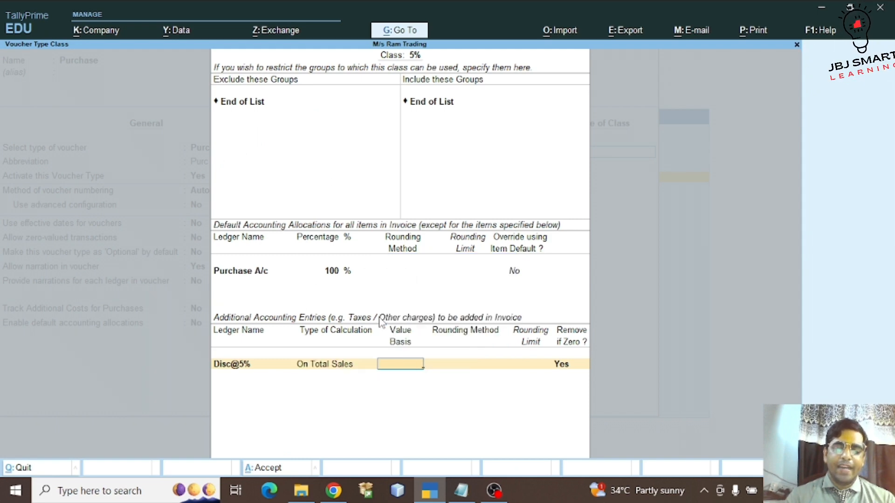
type("-5%")
key("Return")
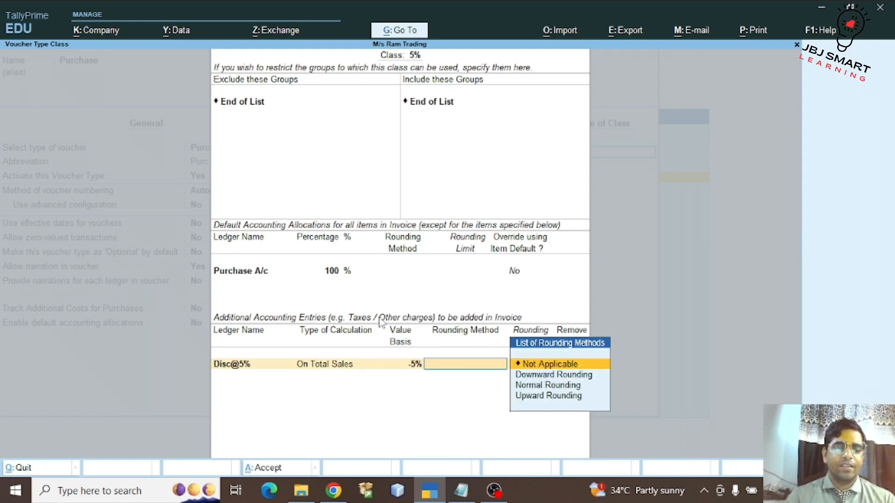
key("Return")
key("Return")
key("ctrl+a")
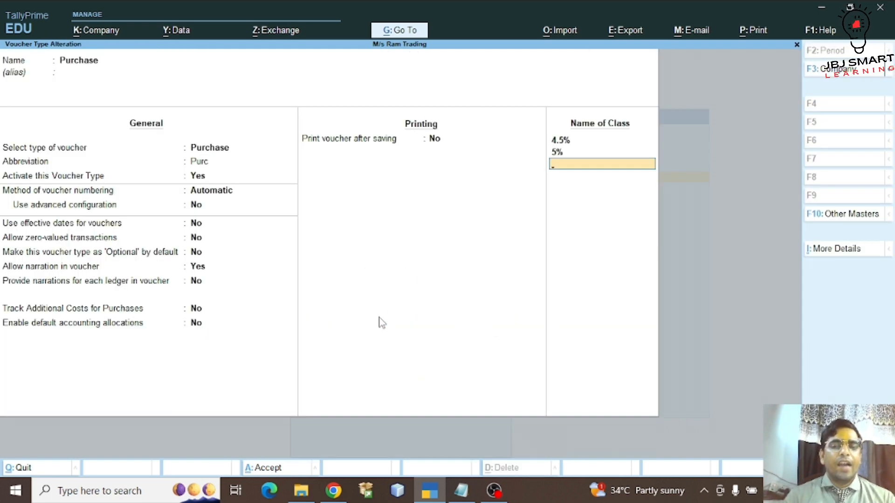
Add a third class named 5.5% to the Purchase voucher type.
type("5.5")
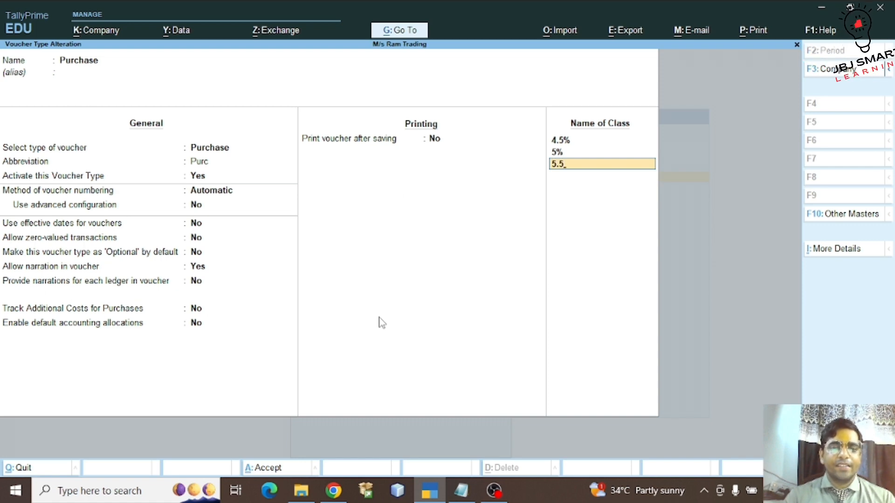
key("Return")
key("Escape")
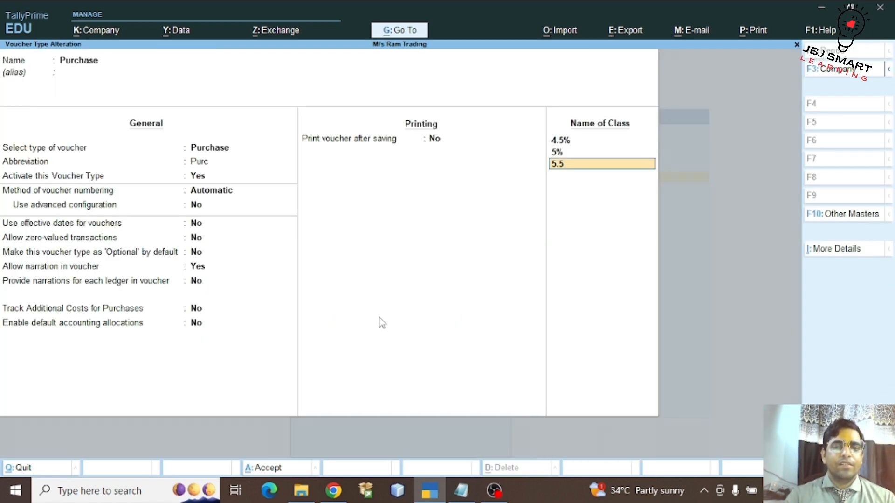
type("//")
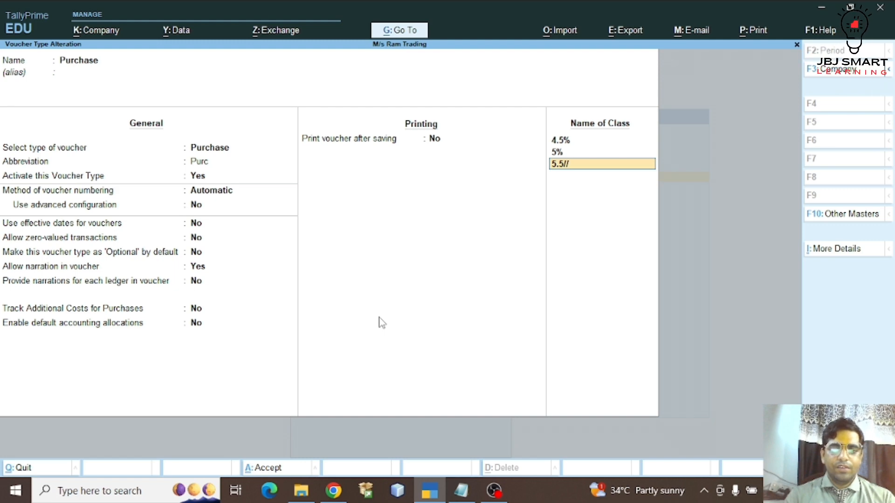
type("////")
key("BackSpace")
key("BackSpace")
key("BackSpace")
key("BackSpace")
key("BackSpace")
key("BackSpace")
type("%")
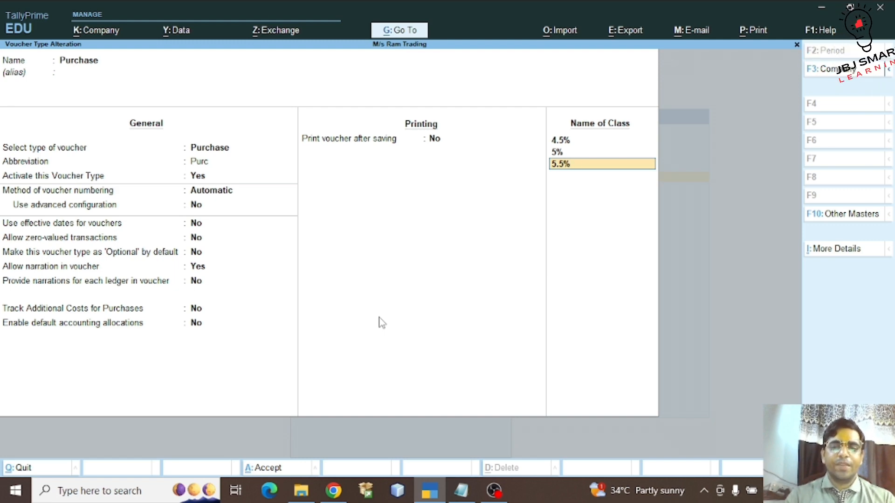
key("Return")
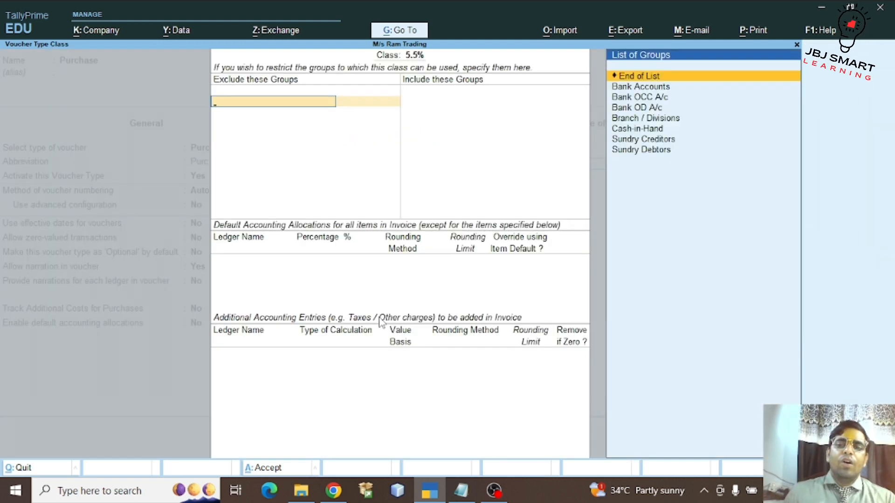
Leave the 5.5% class without group restrictions and allocate 100% to Purchase A/c by default, without item-default override.
key("Return")
key("Return")
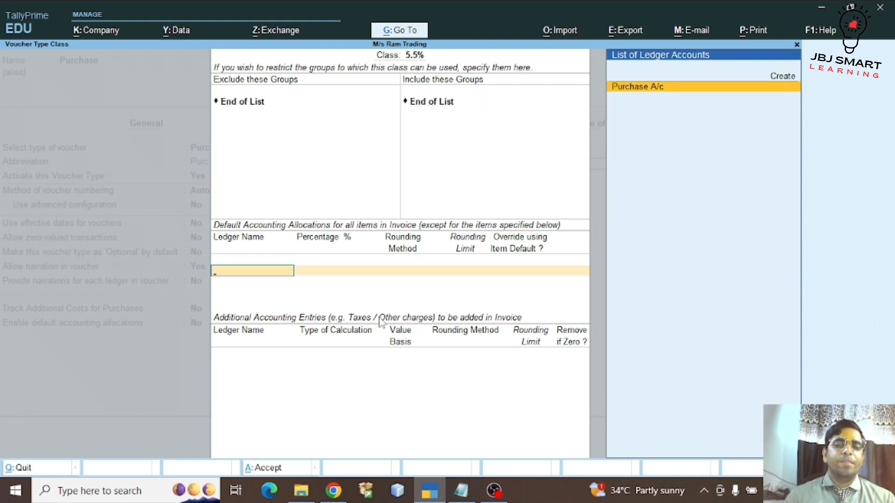
key("Return")
key("Return")
key("Return")
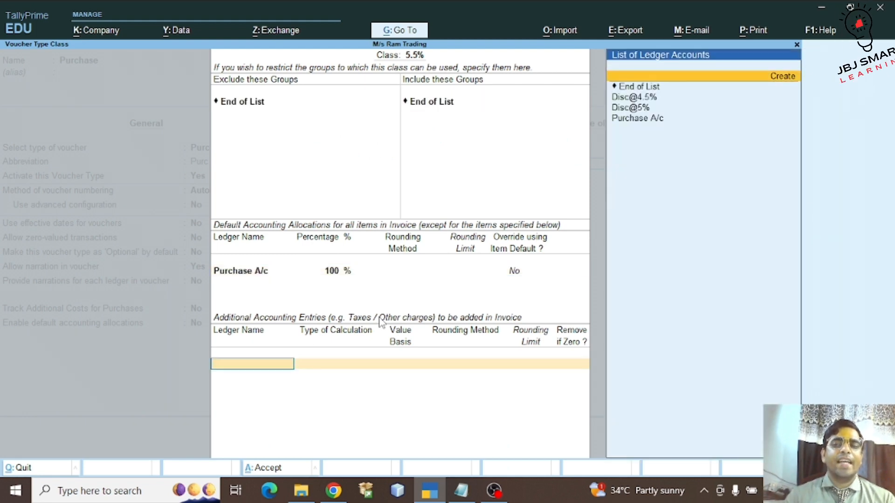
key("Return")
type("Disc")
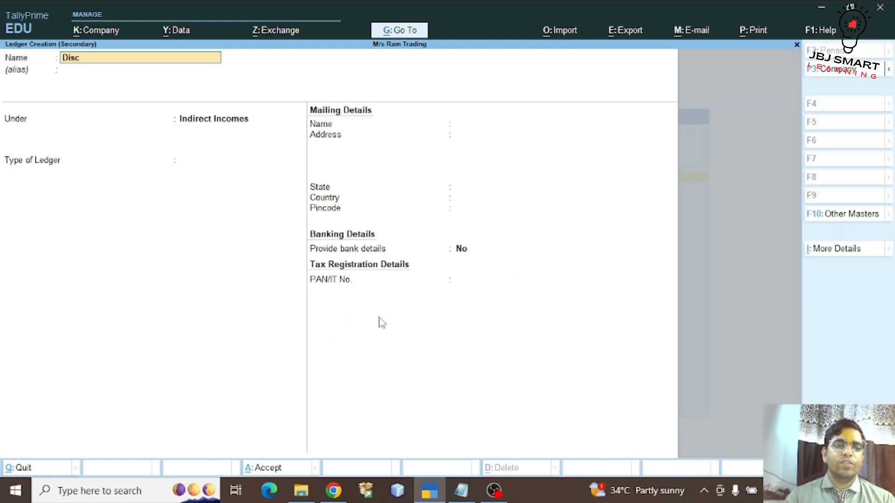
type("@5")
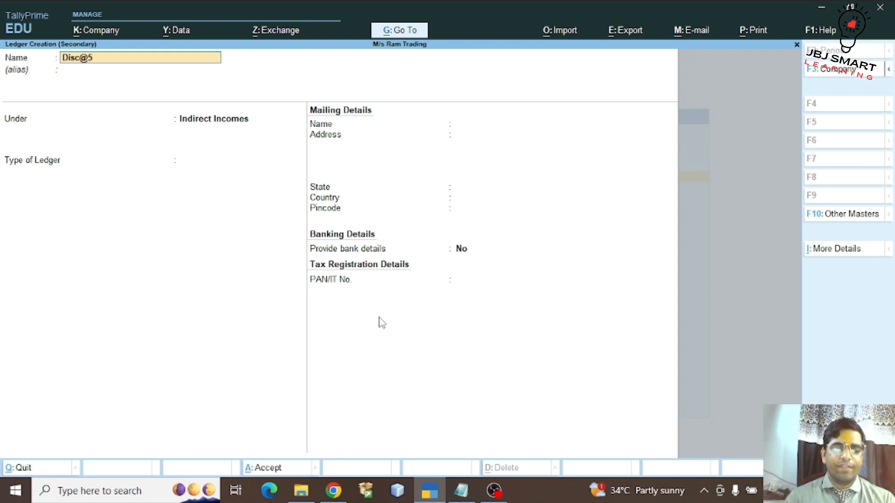
type(".5%")
key("Return")
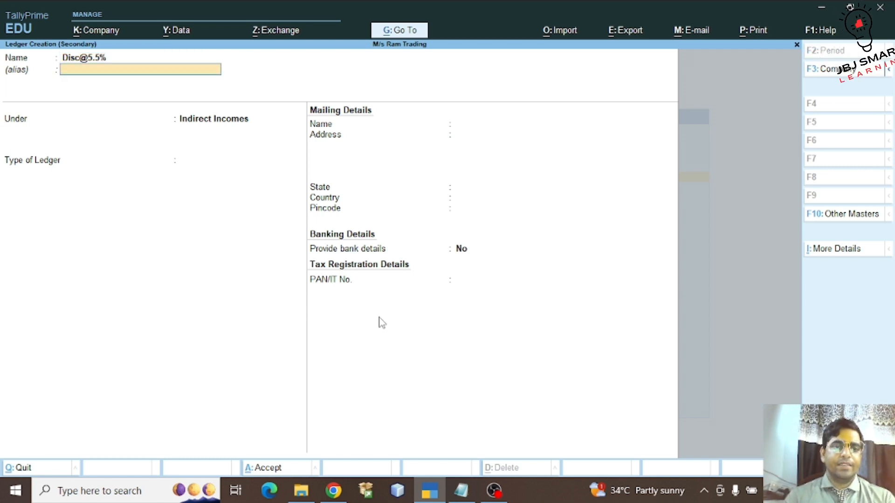
key("Return")
key("Return")
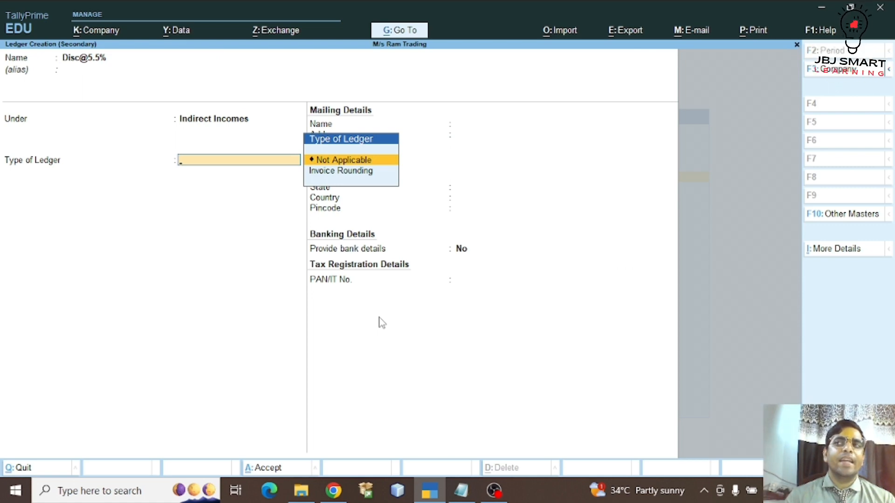
key("Return")
key("ctrl+a")
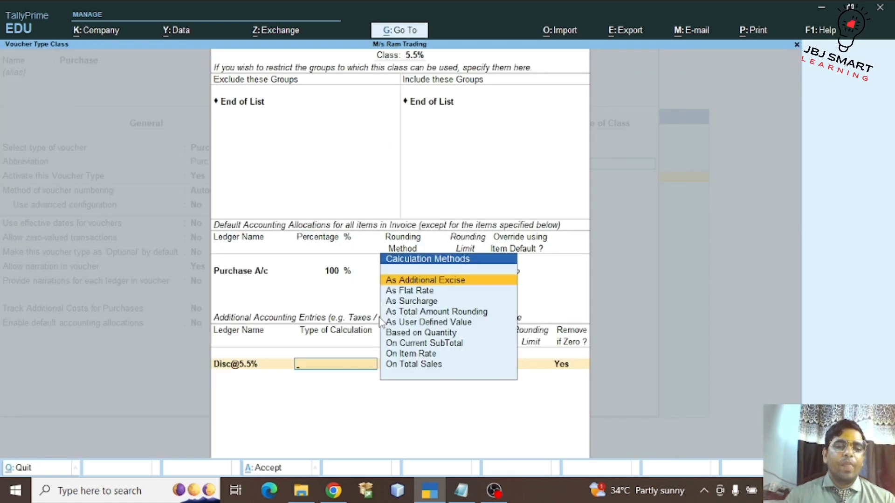
key("Down")
key("Down")
key("Down")
key("Down")
key("Down")
key("Down")
key("Down")
key("Down")
key("Return")
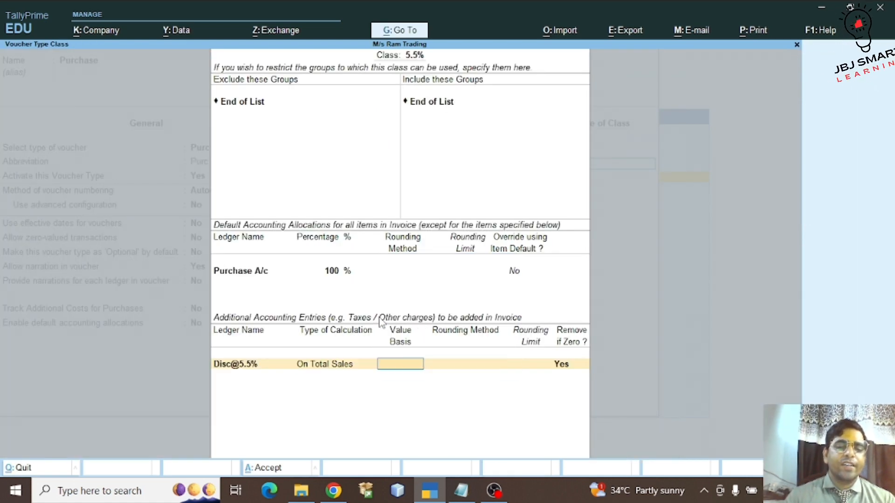
type("-5.5")
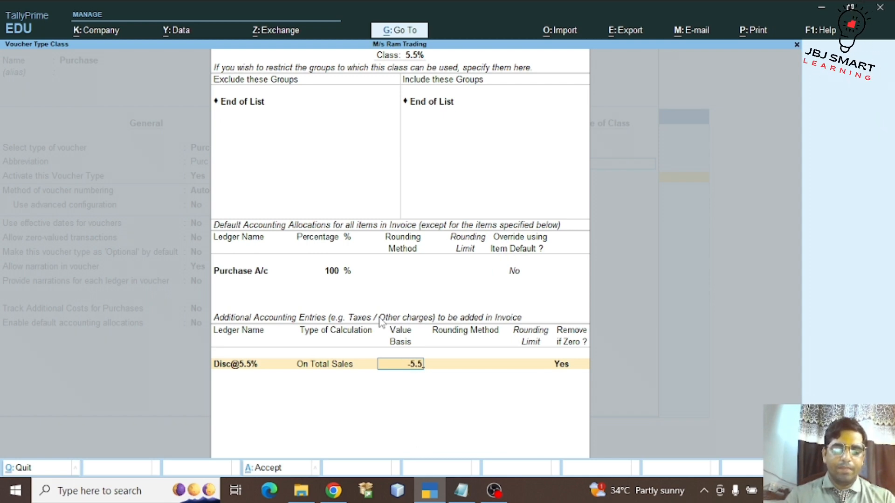
key("Return")
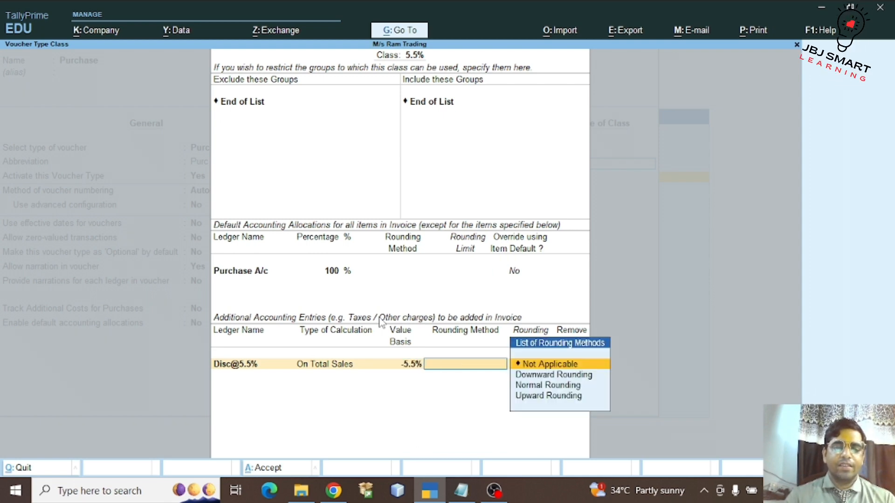
key("Return")
key("Return")
key("Return")
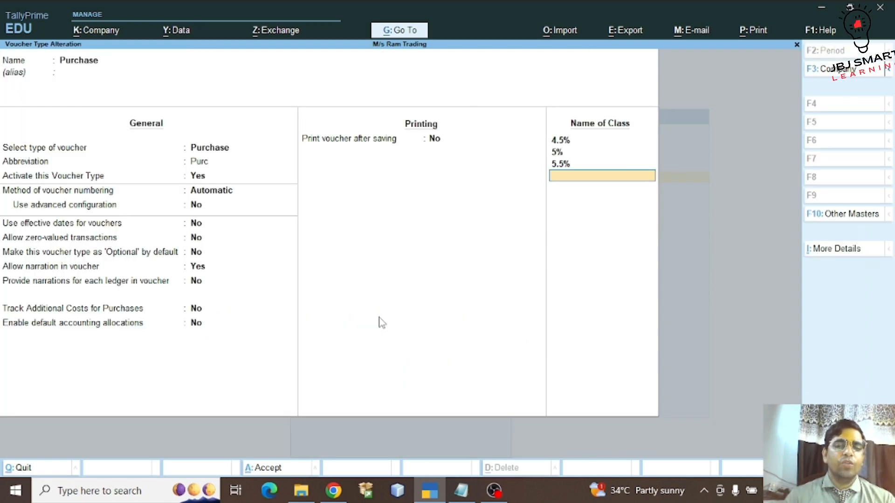
key("Return")
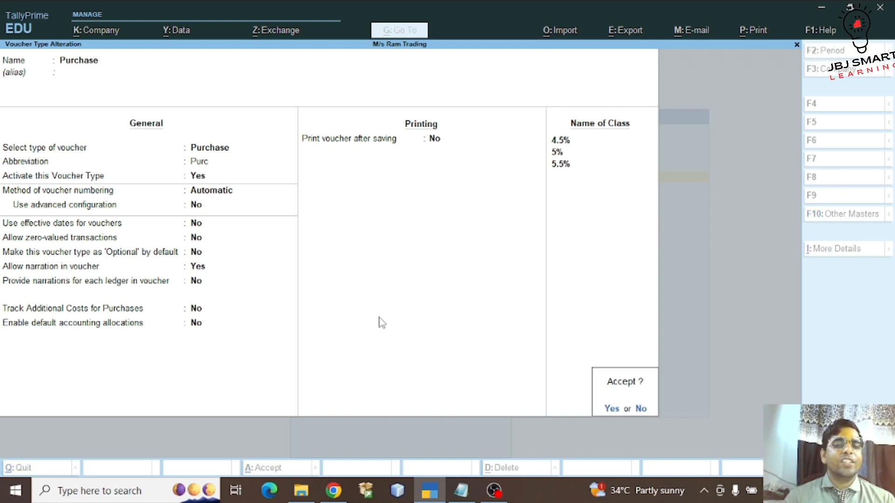
key("Return")
Alter the Sales voucher type by adding a class named 4.5% with no group restrictions.
type("Sal")
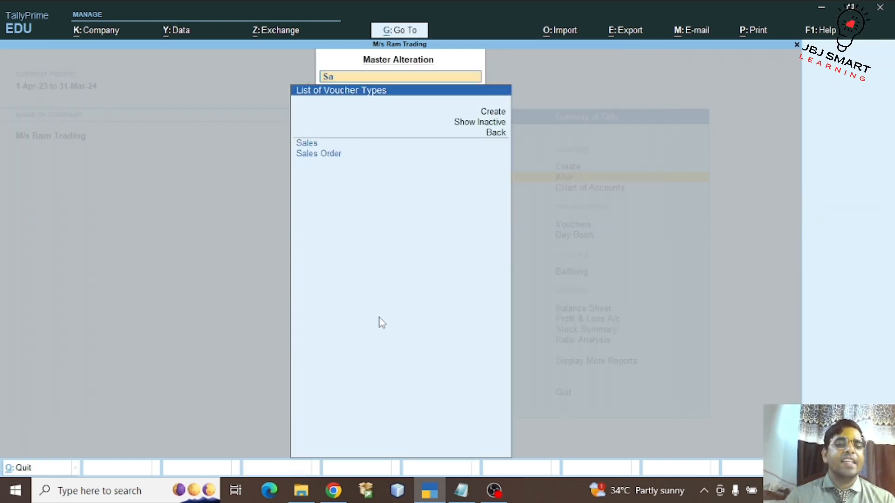
key("Return")
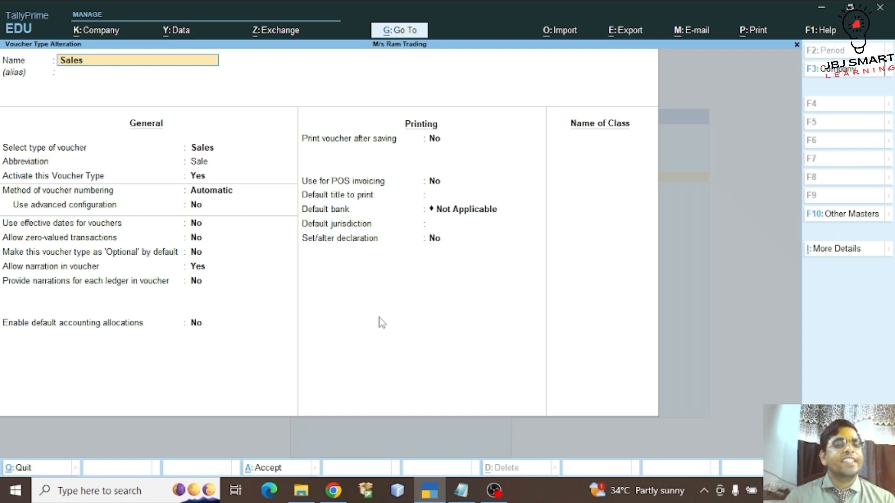
left_click(597, 141)
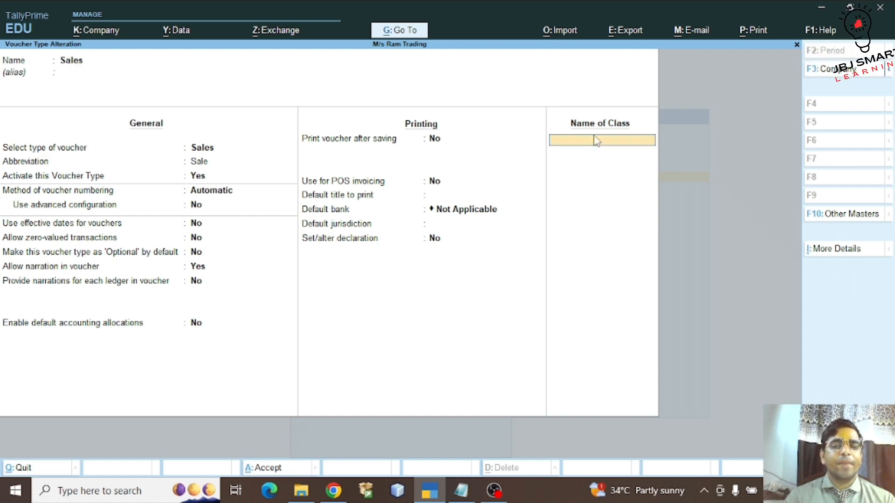
type("4.5")
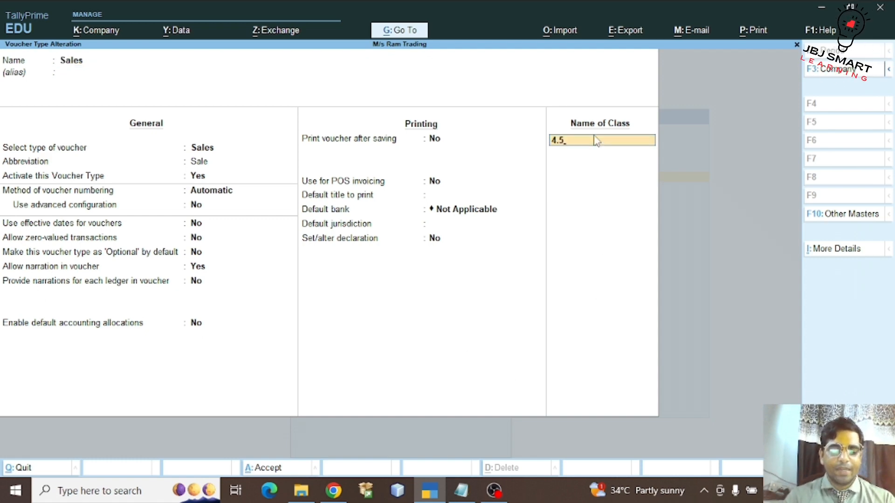
type("%")
key("Return")
key("Return")
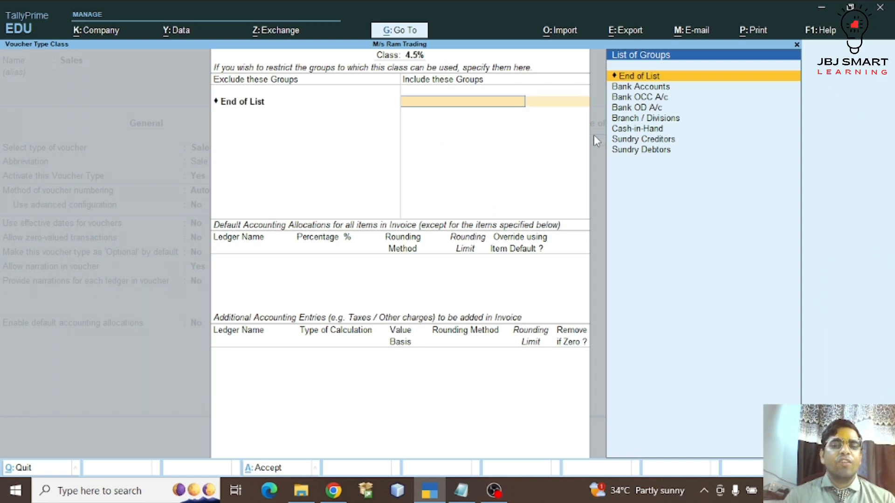
key("Return")
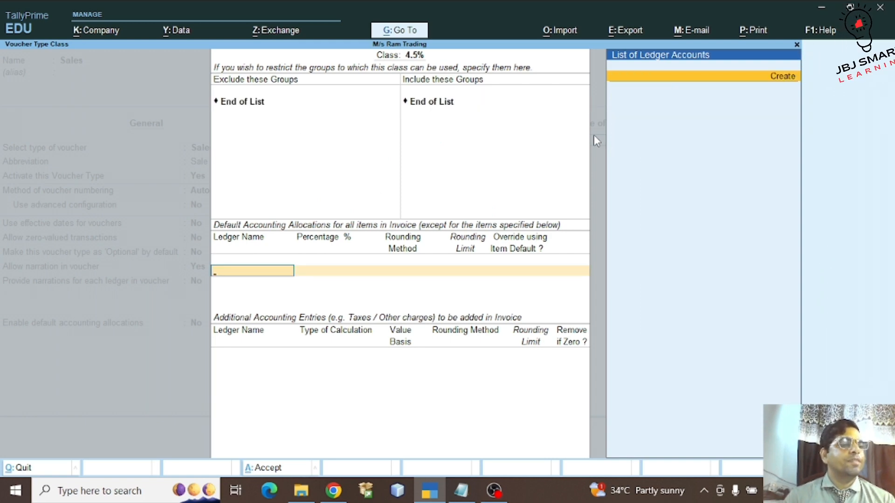
Create the ledger Sales A/c under Sales Accounts as the 4.5% class's 100% default allocation, without item-default override.
key("alt+c")
type("Sa")
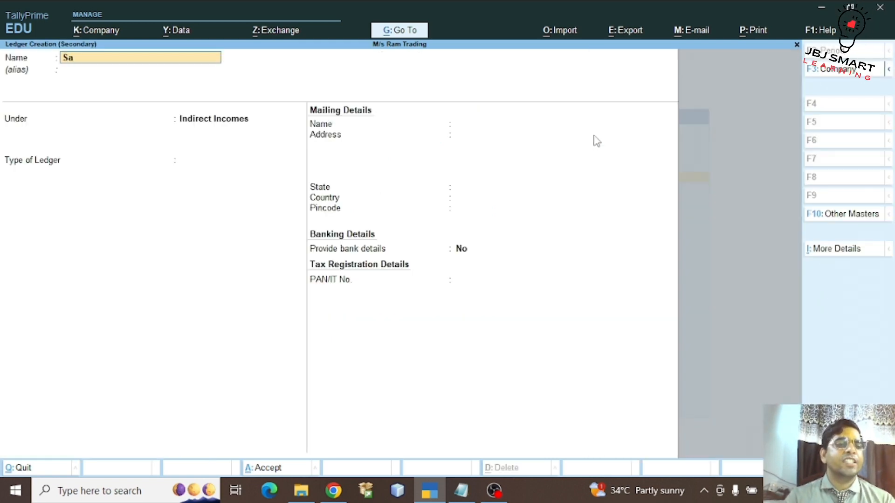
type("les a/c")
key("Return")
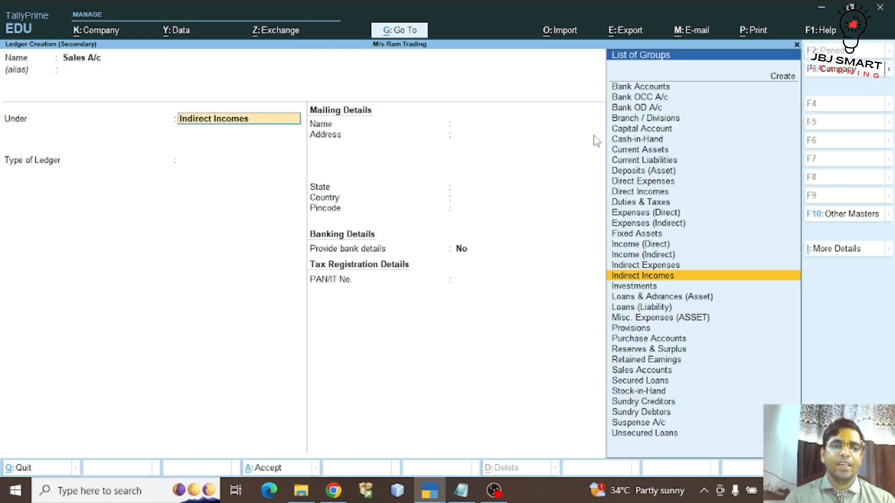
type("Sa")
key("Return")
key("Return")
key("Return")
key("Return")
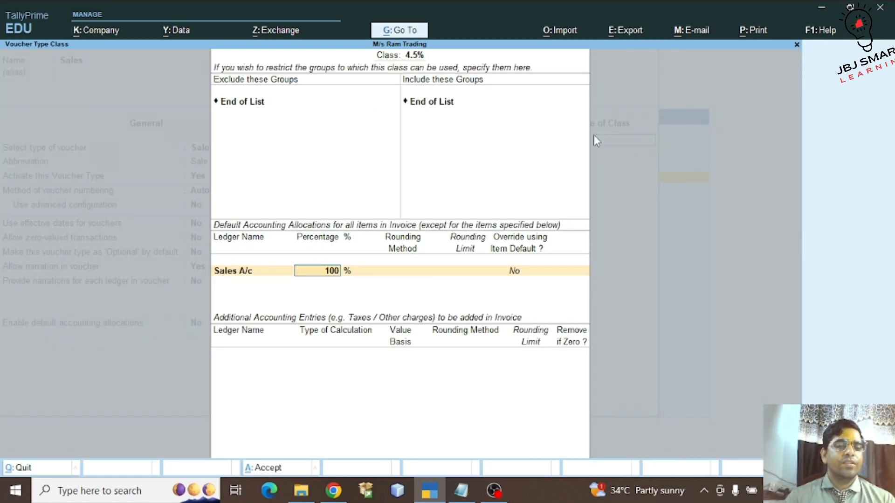
key("Return")
key("Return")
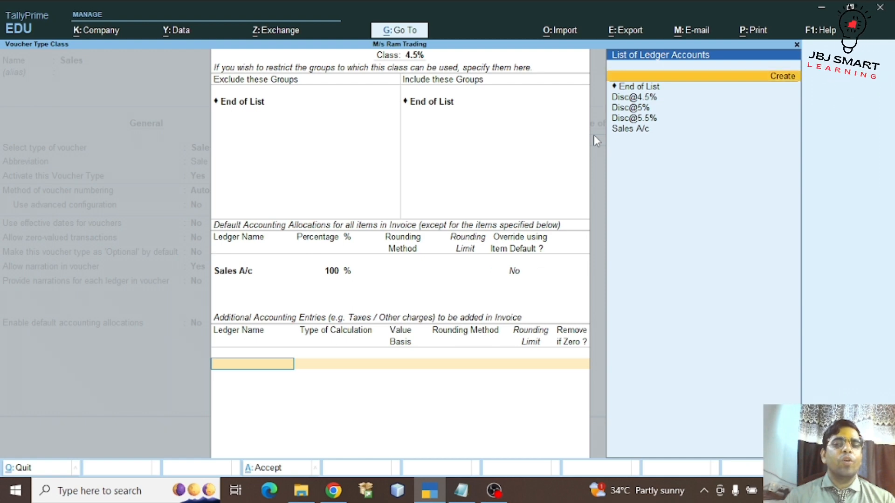
key("Return")
type("D")
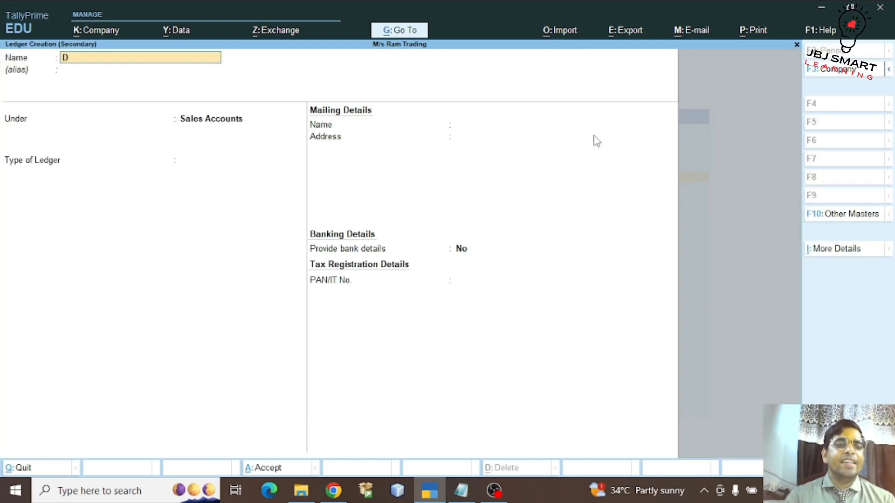
type("isc Allow")
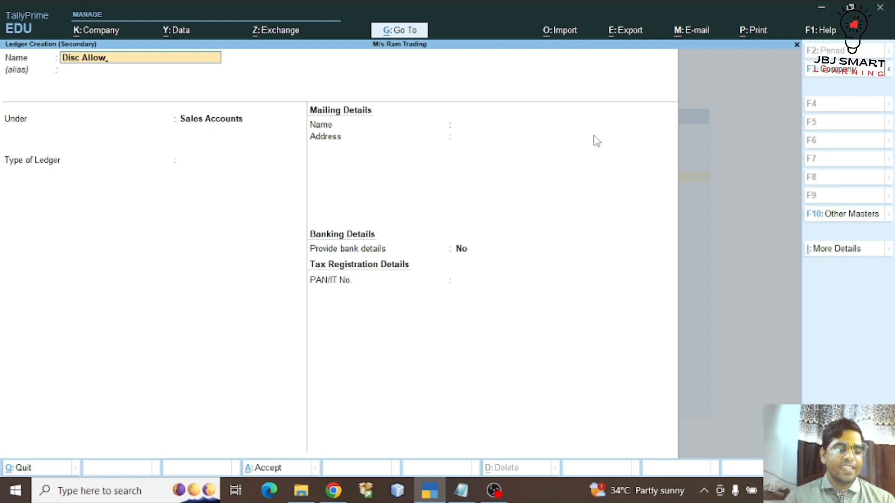
type("@4.5")
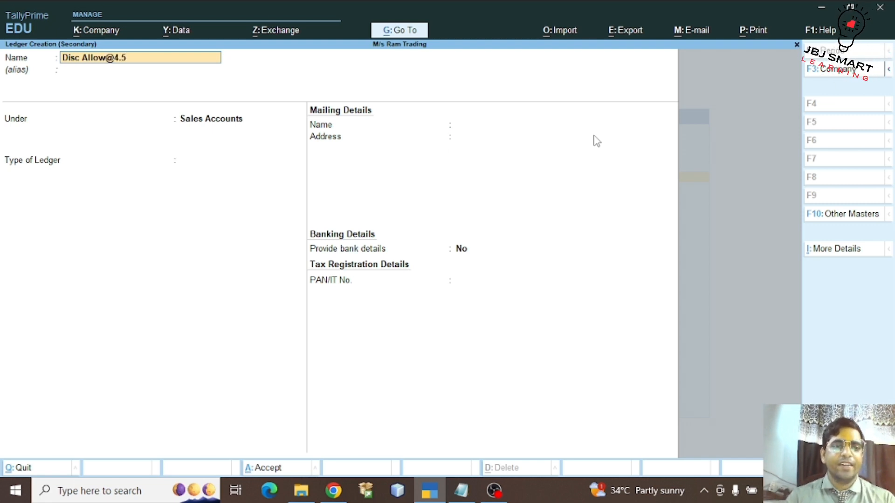
type("%")
key("Return")
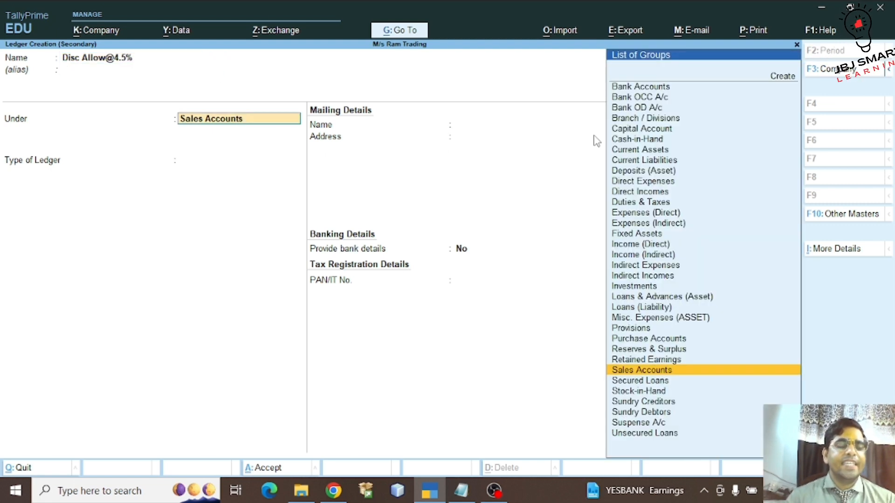
type("In")
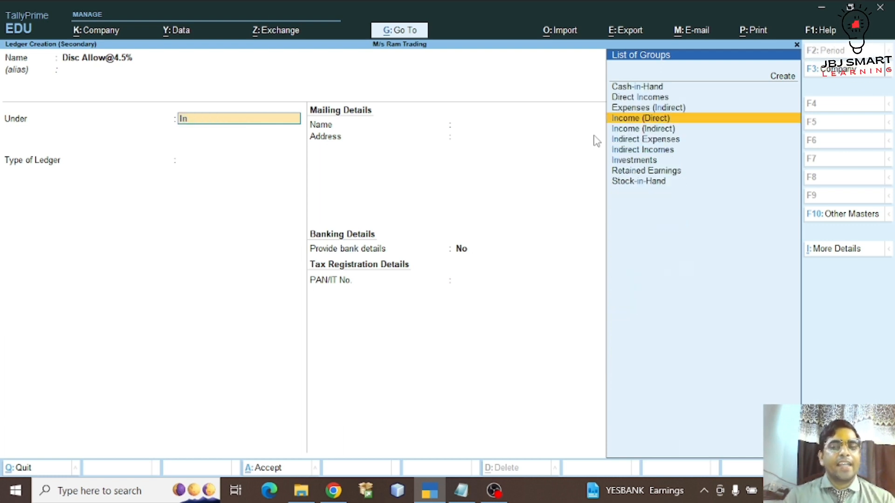
key("Down")
key("Down")
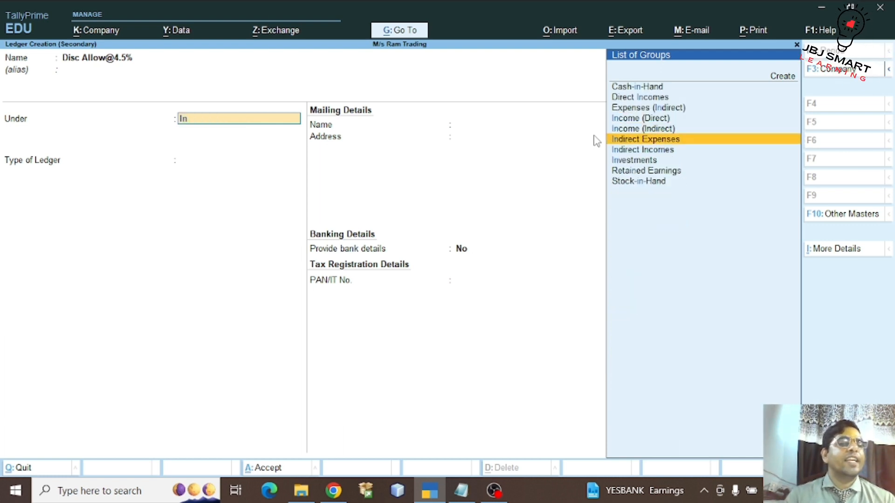
key("Return")
key("Return")
key("Return")
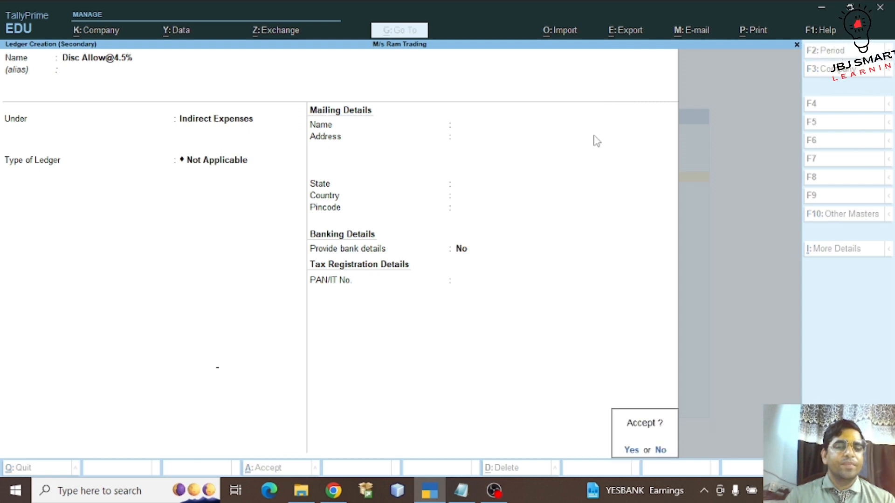
key("Return")
key("Down")
key("Down")
key("Down")
key("Down")
key("Down")
key("Down")
key("Down")
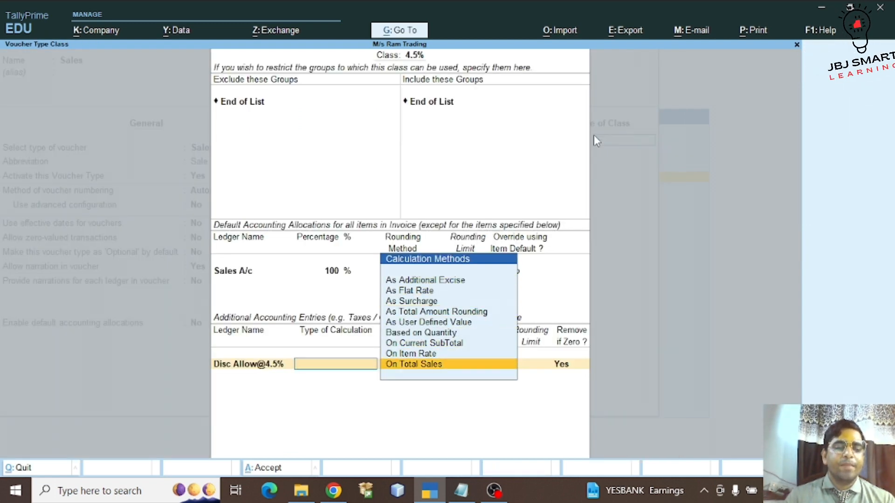
key("Return")
type("-4.5")
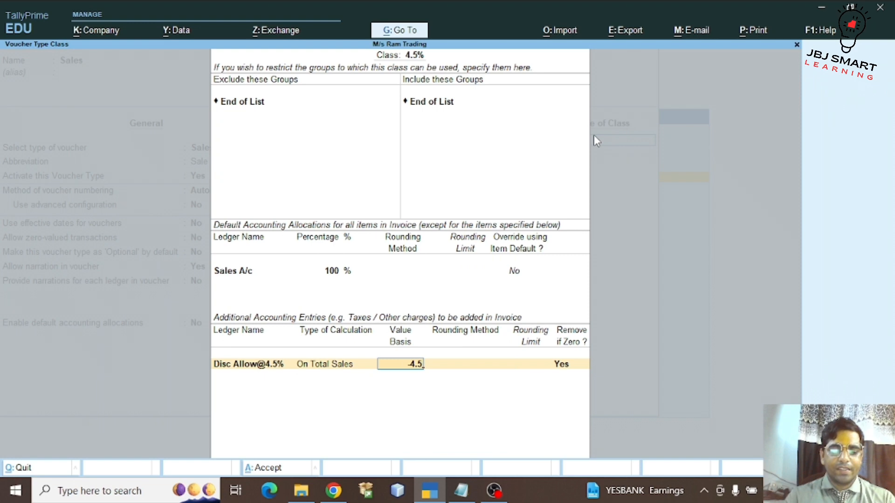
key("Return")
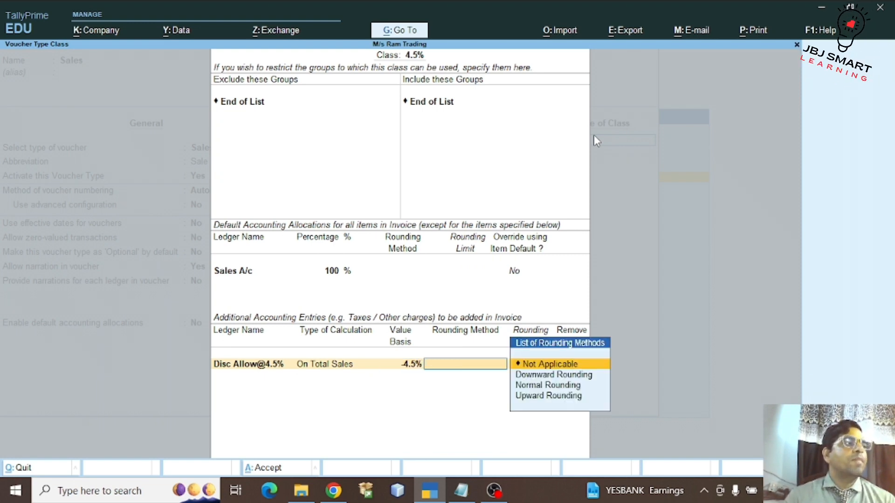
key("Return")
key("Return")
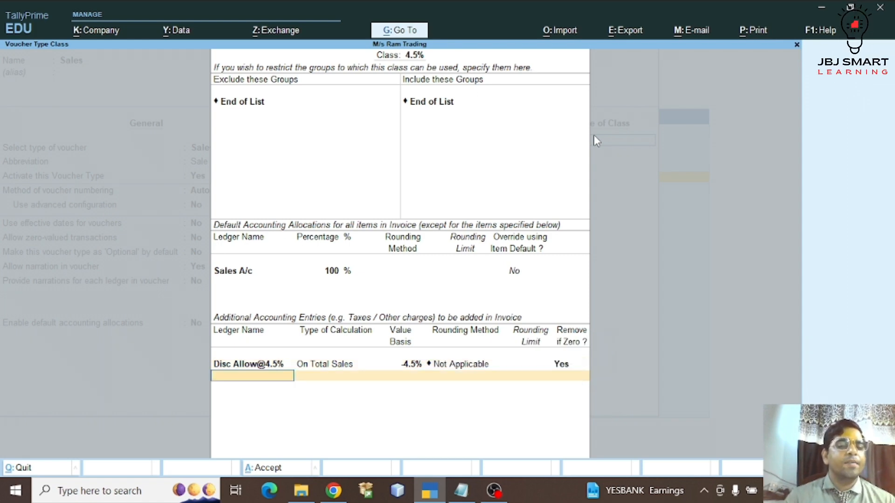
key("Return")
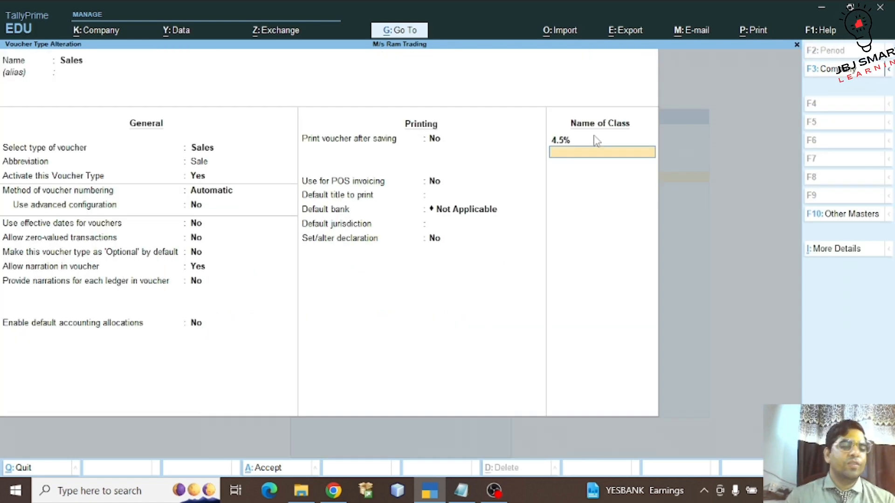
Save the Sales voucher type with its 4.5% class and leave the voucher type alteration.
key("Return")
key("Return")
key("Escape")
key("Escape")
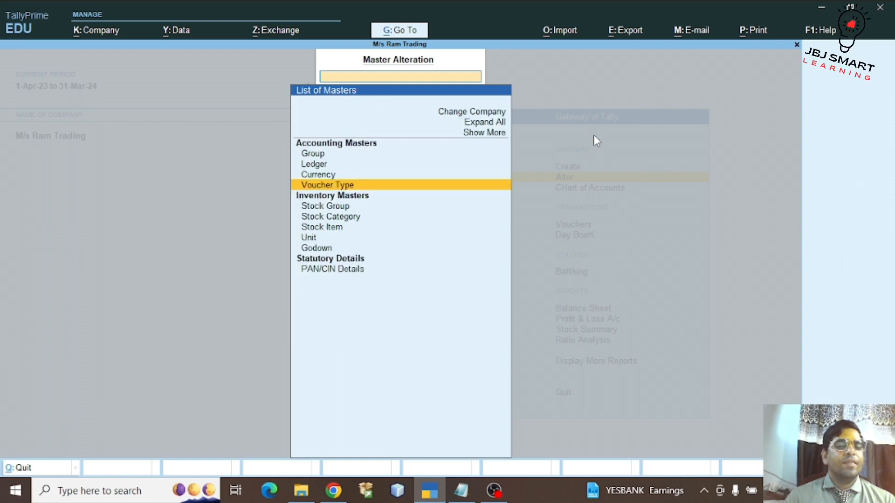
Switch to class.txt in Notepad and review the 4.5% class notes: purchase ledger, additional discount ledger, calculation method and value.
key("alt+Tab")
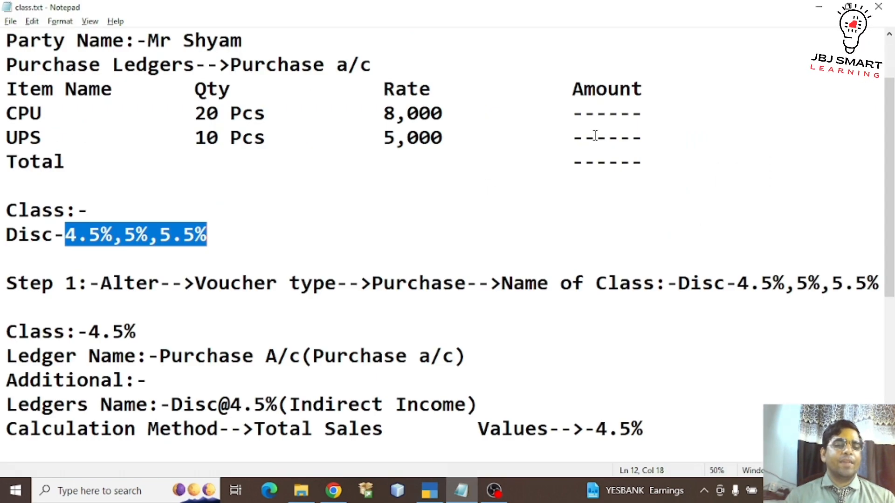
key("Down")
key("Down")
key("Down")
key("Down")
key("Down")
key("Down")
key("Down")
key("Down")
key("Down")
key("Down")
key("Down")
key("Down")
key("Down")
key("Down")
key("Down")
key("Down")
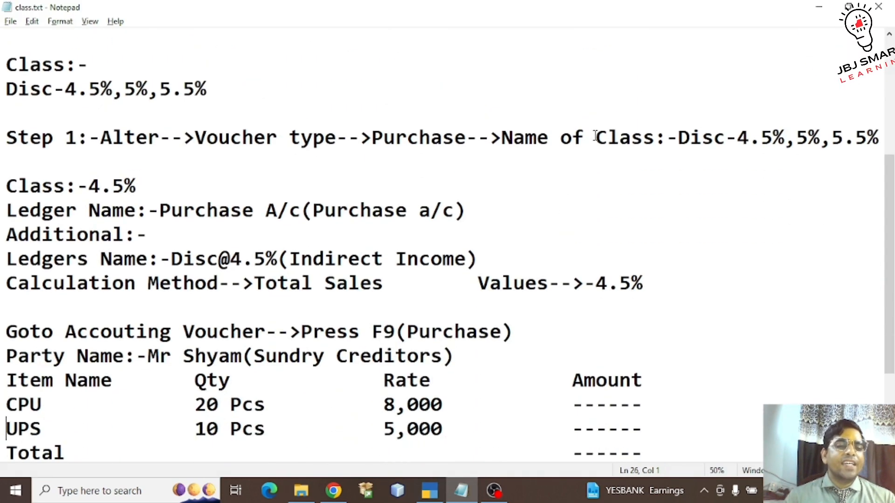
key("Down")
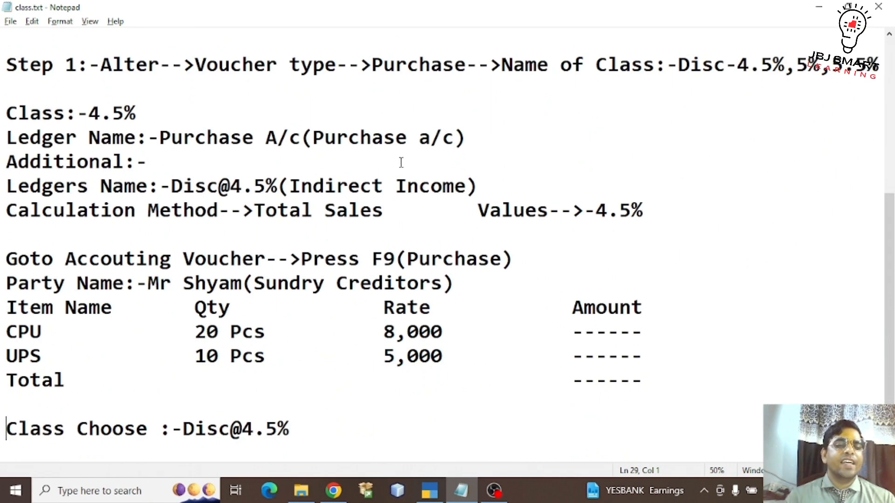
left_click_drag(656, 218, 9, 115)
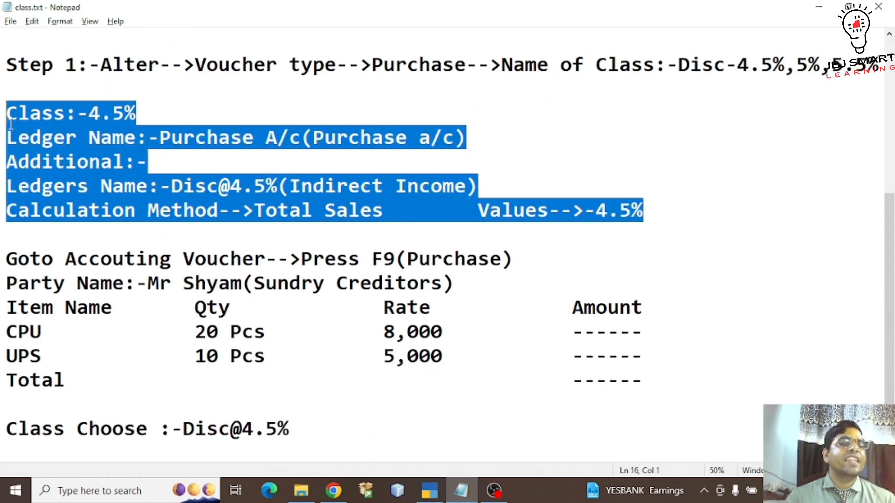
left_click(384, 169)
left_click_drag(42, 187, 7, 187)
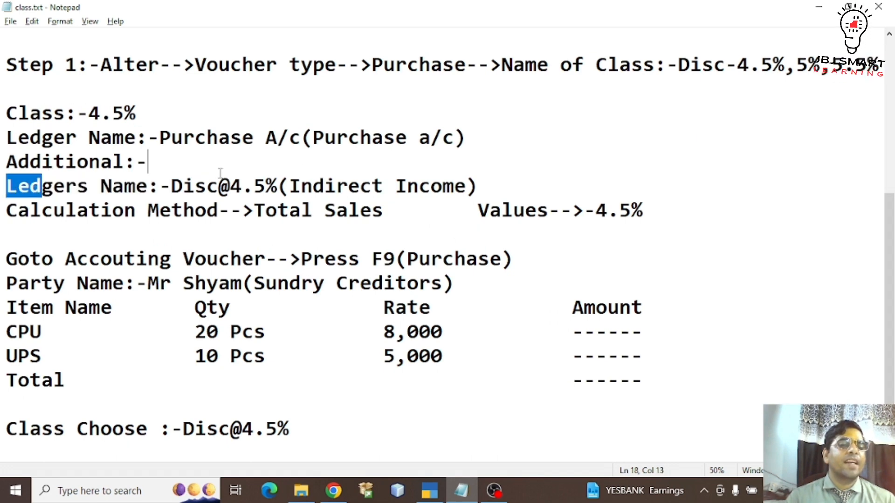
left_click_drag(219, 187, 329, 191)
left_click_drag(407, 186, 432, 186)
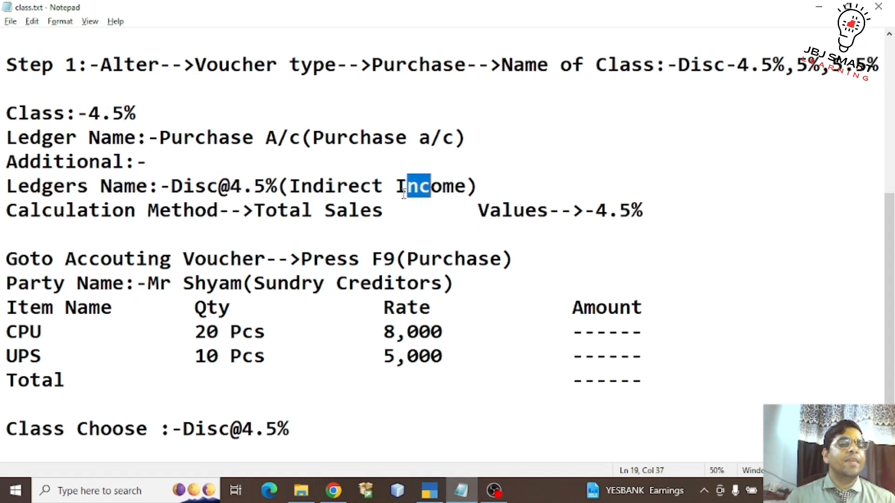
left_click_drag(265, 210, 384, 210)
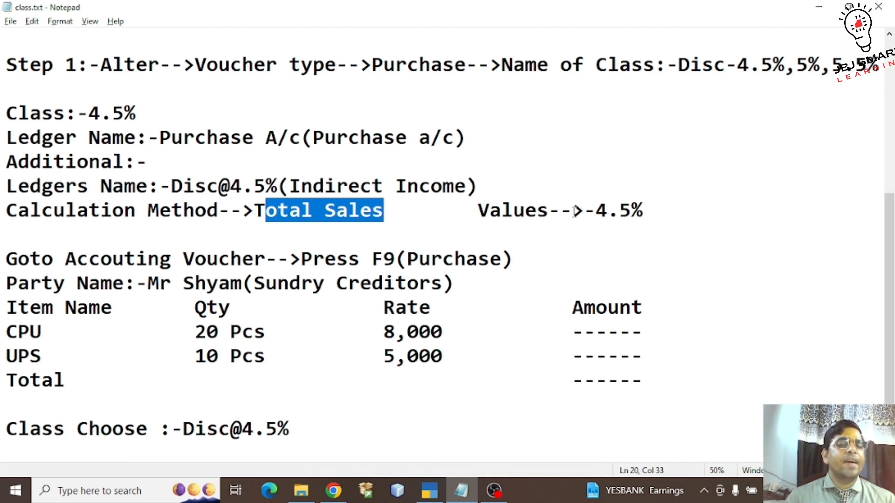
left_click_drag(620, 210, 627, 206)
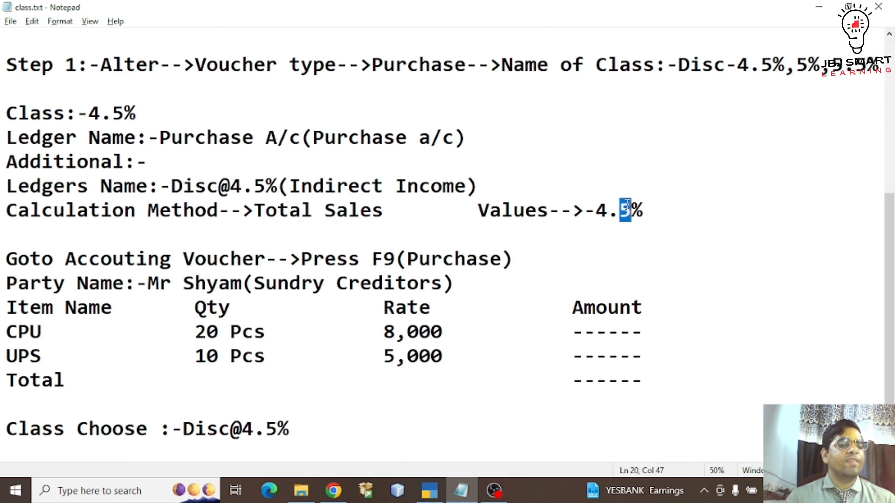
Review the notes on the purchase voucher entry: party group, item quantities, rates and the class to choose.
key("Down")
key("Down")
key("Down")
key("Down")
key("Down")
key("Down")
key("Down")
key("Down")
key("Down")
key("Down")
key("Down")
key("Down")
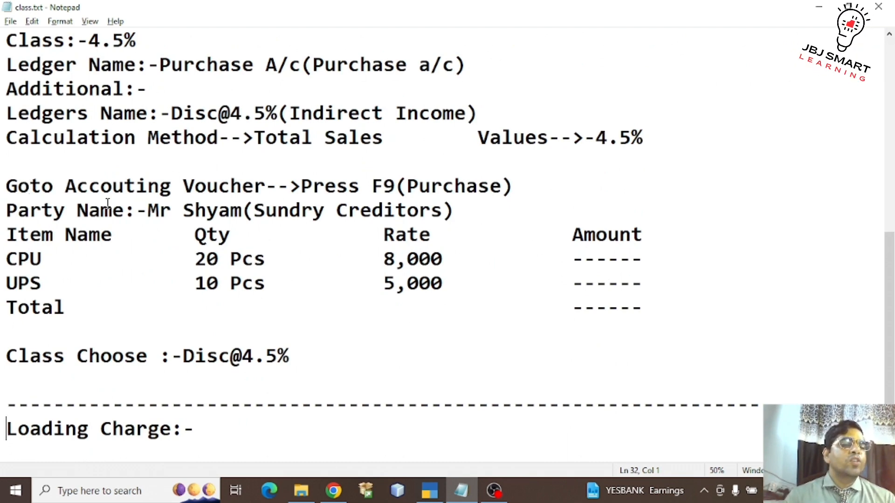
key("End")
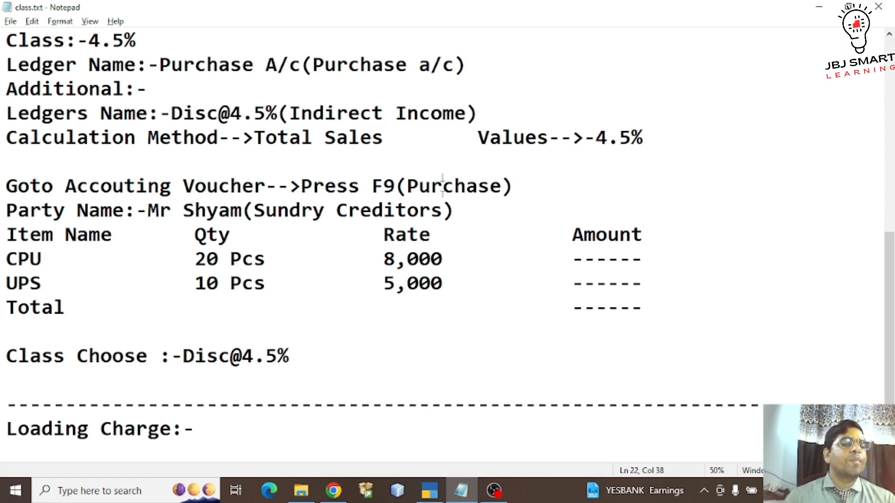
Switch to TallyPrime and open voucher entry for M/s Ram Trading.
key("alt+Tab")
key("Down")
key("Down")
key("Down")
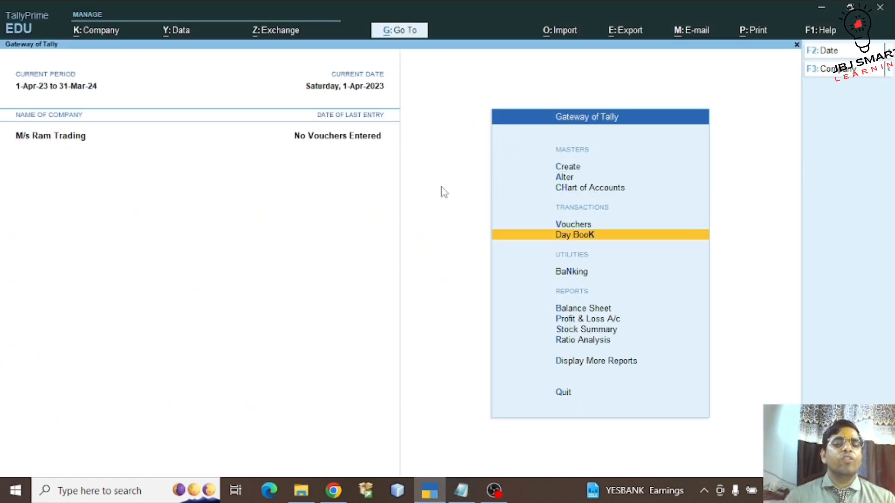
key("Up")
key("Return")
In the Notepad notes, shorten "Goto Accouting Voucher" to "Goto Voucher" and save class.txt.
key("alt+Tab")
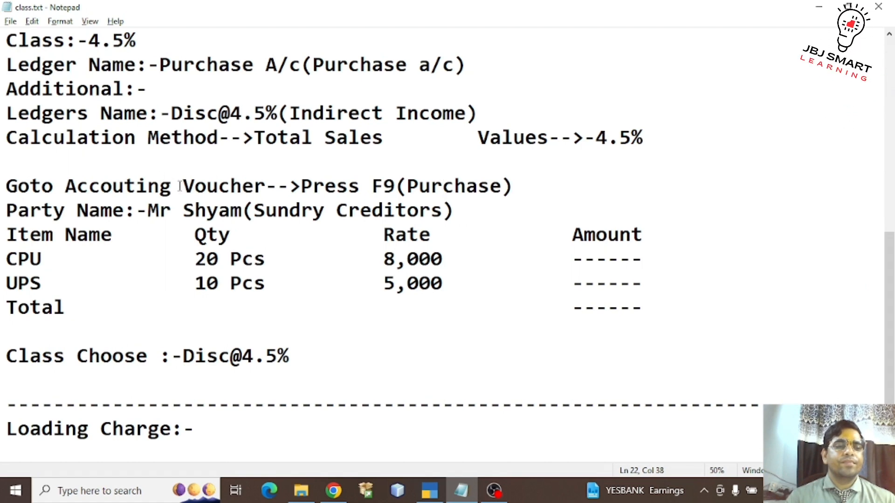
left_click_drag(183, 186, 2, 182)
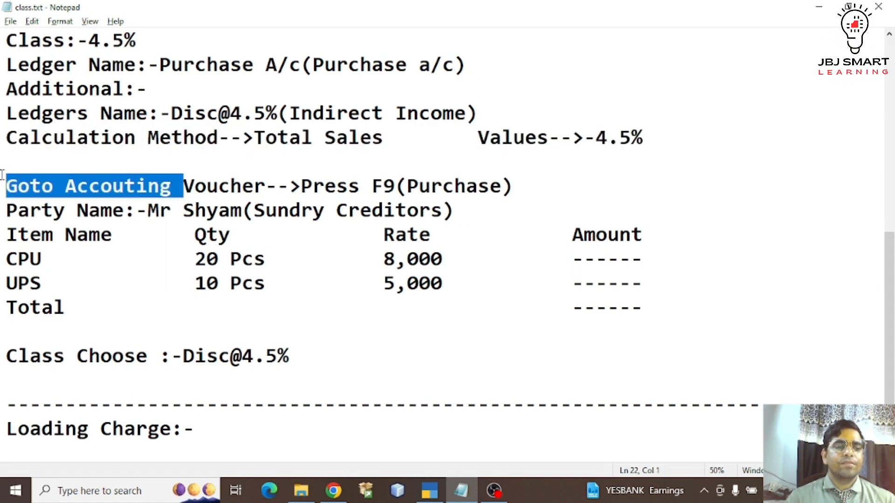
key("BackSpace")
key("Right")
key("Left")
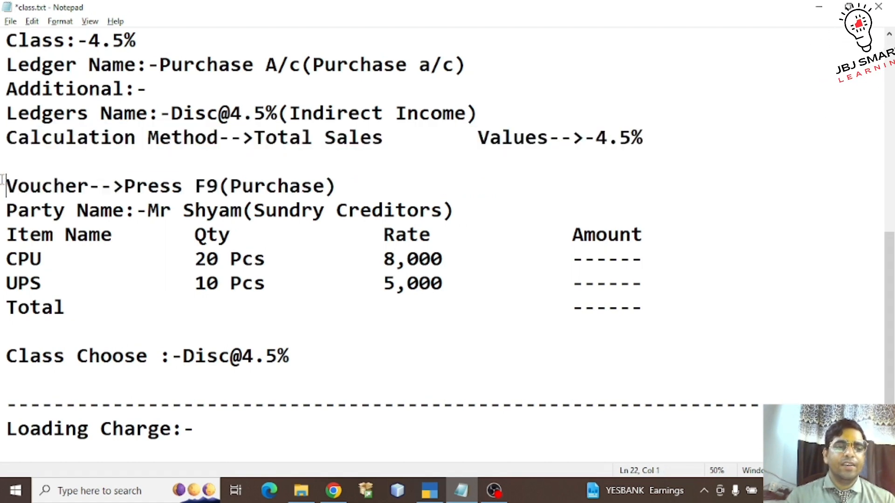
type("Goto")
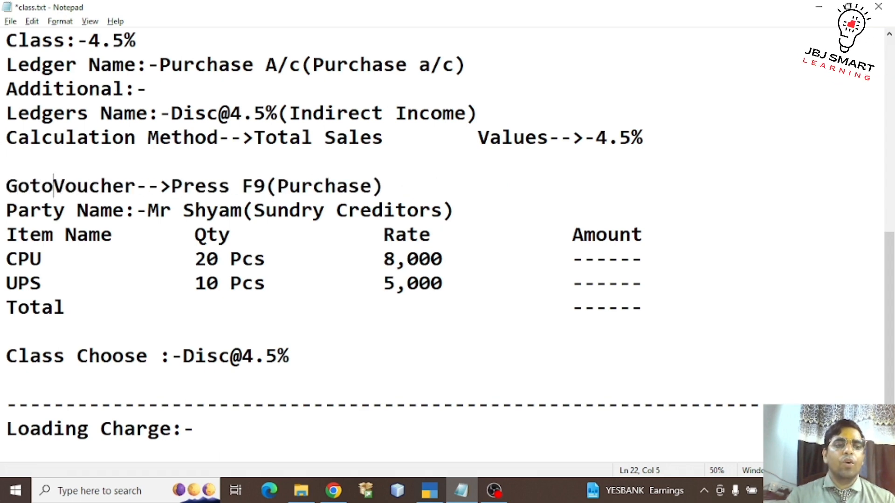
key("ctrl+s")
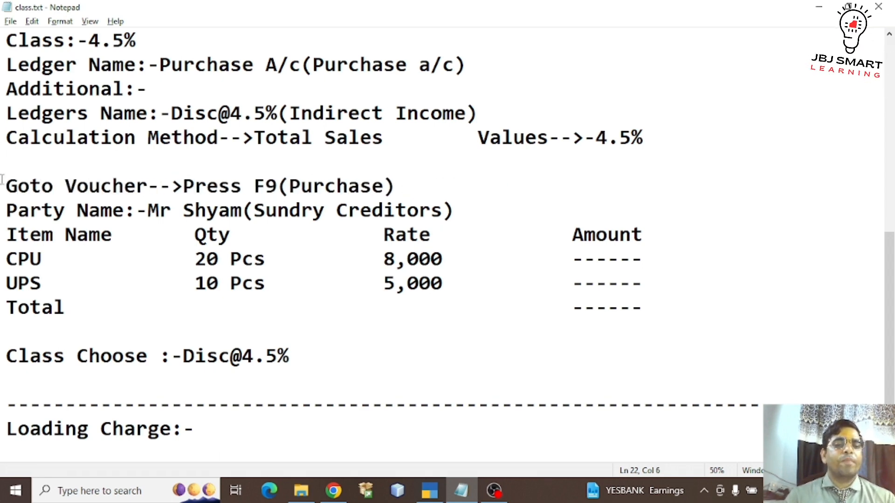
Return to TallyPrime and start a Purchase voucher with class 4.5%, supplier invoice number 52345 and date 1-Apr-23.
key("alt+Tab")
left_click(852, 199)
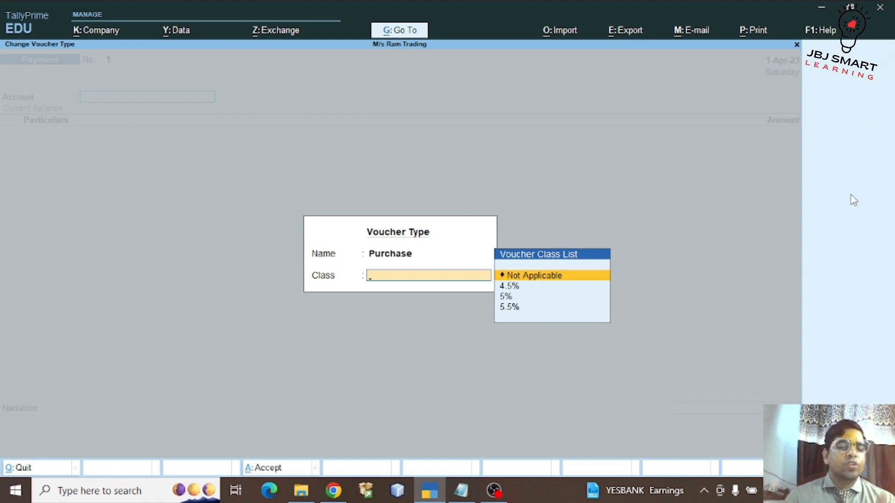
key("Down")
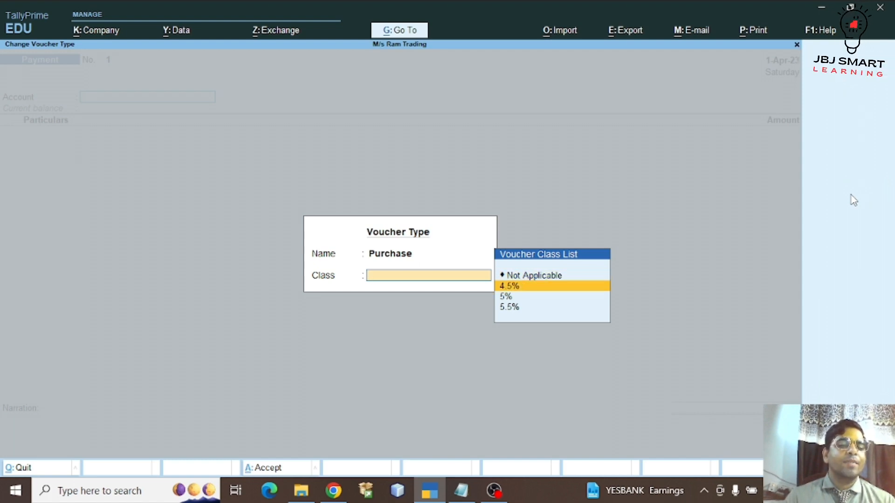
key("Return")
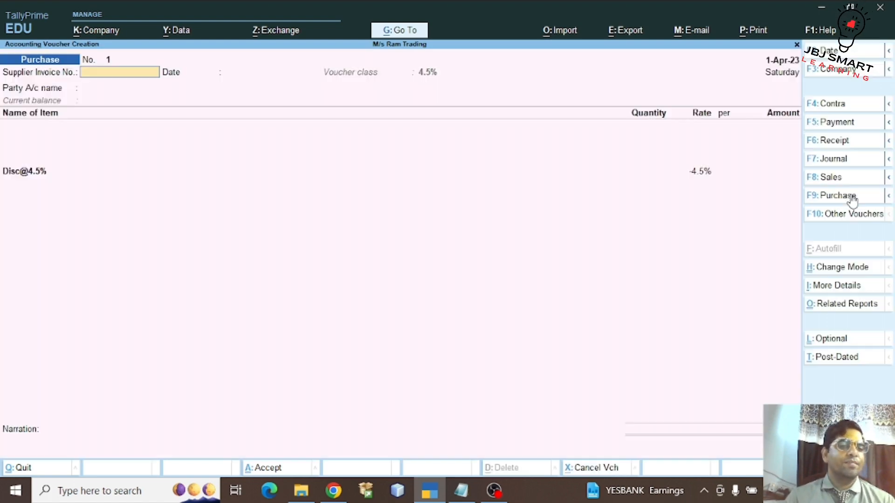
type("52345")
key("Return")
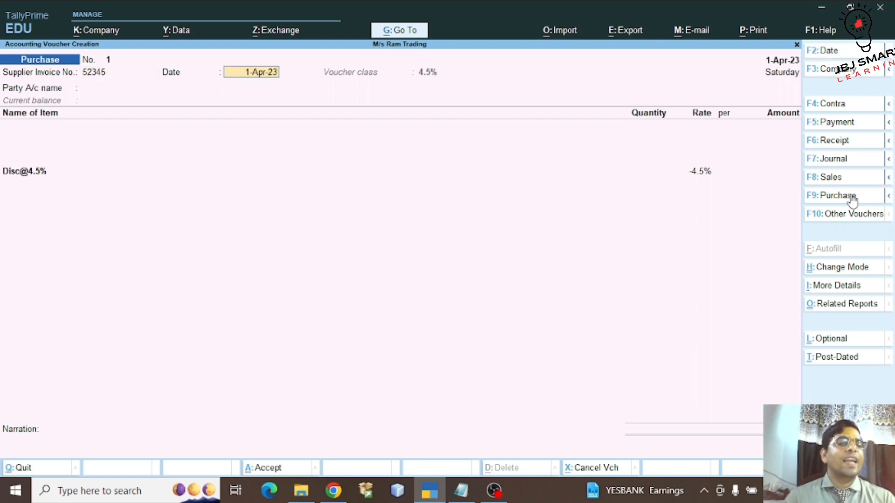
key("Return")
key("Up")
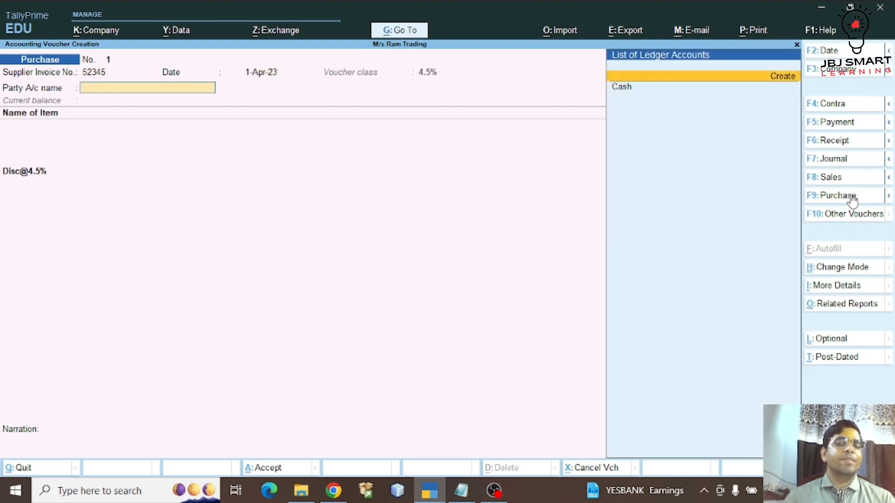
Create a party ledger with the supplier's name from the notes, under Sundry Creditors with bill-by-bill balances set to Yes.
key("Return")
key("alt+Tab")
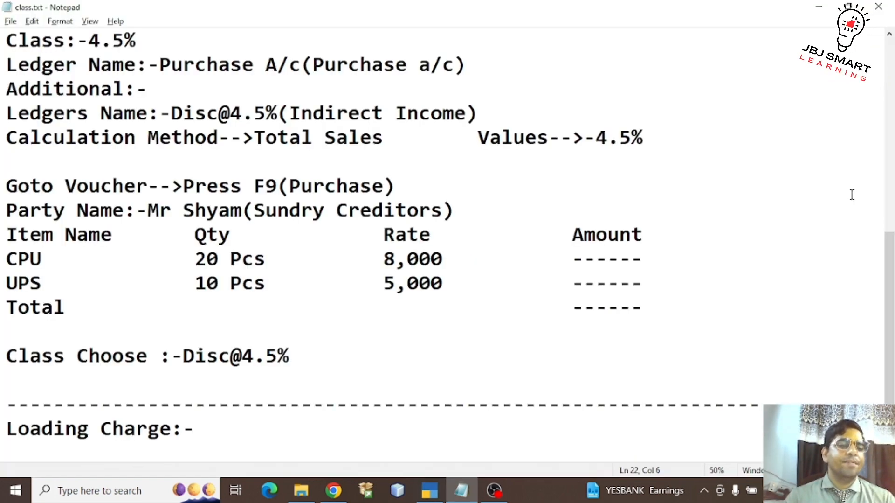
key("alt+Tab")
type("Mr Shyam")
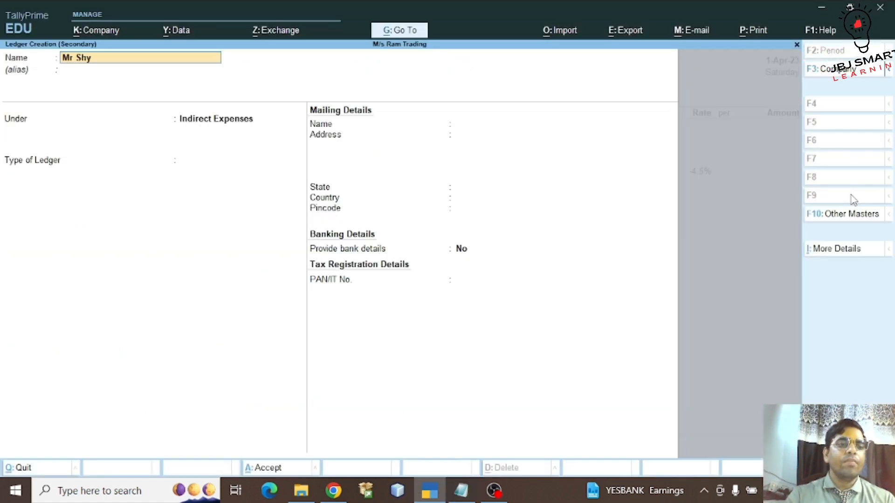
key("Return")
type("S")
key("Down")
key("Down")
key("Down")
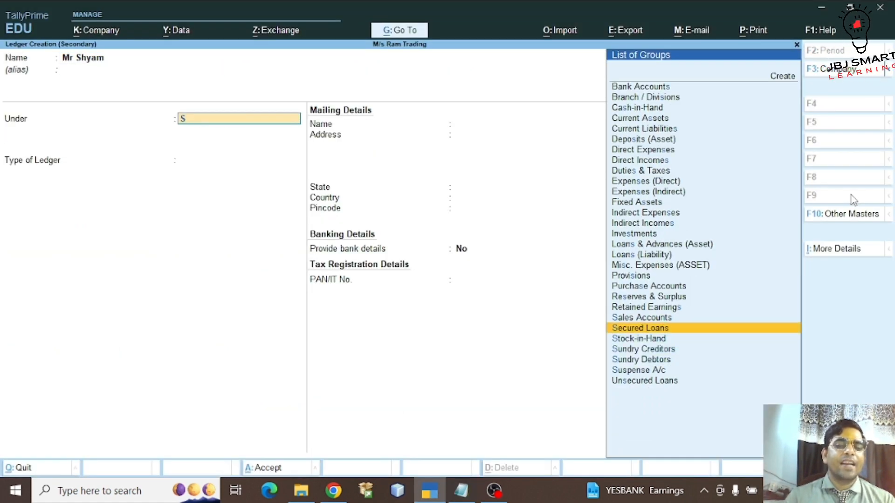
key("Return")
key("Return")
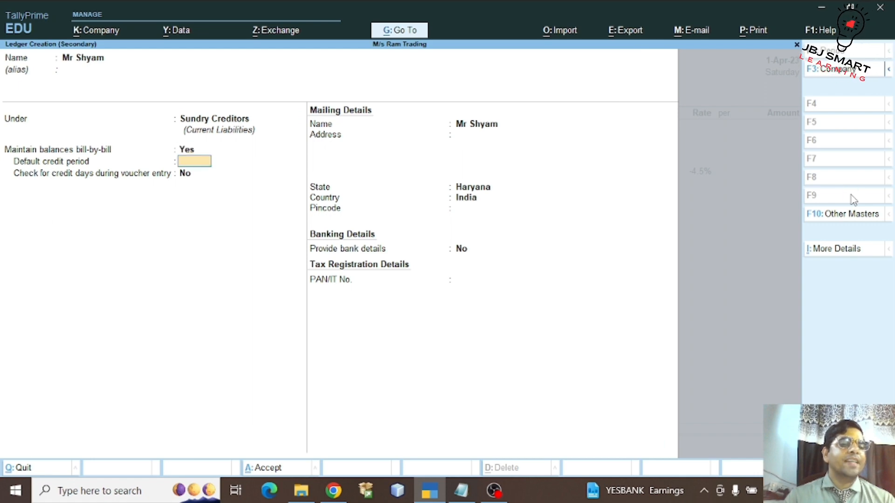
Fill in the supplier's mailing address, leave bank details at No and the PAN empty, and save the party ledger.
key("Return")
key("Return")
type("S")
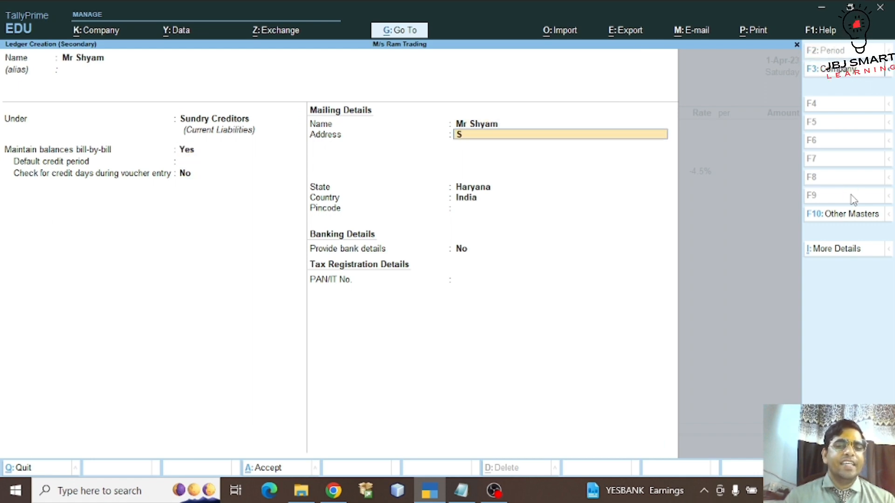
type("ec 14")
key("Return")
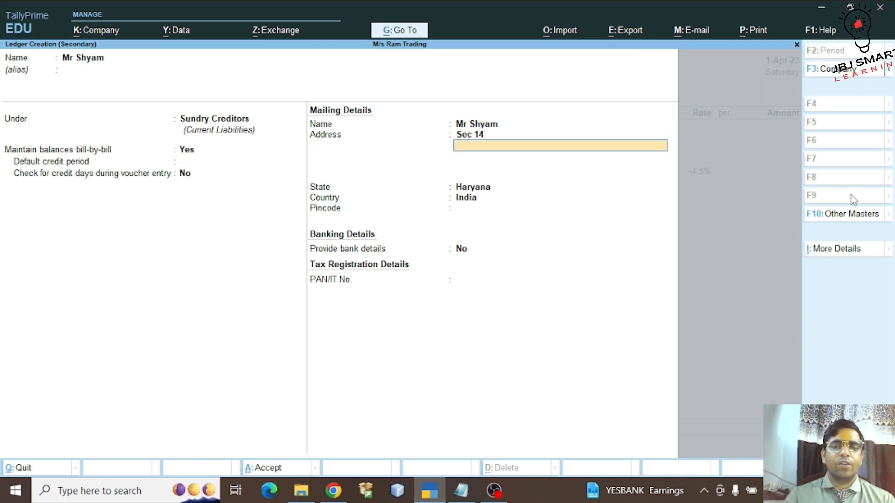
type("GGN")
key("Return")
key("Return")
key("Return")
key("Return")
key("Return")
key("Return")
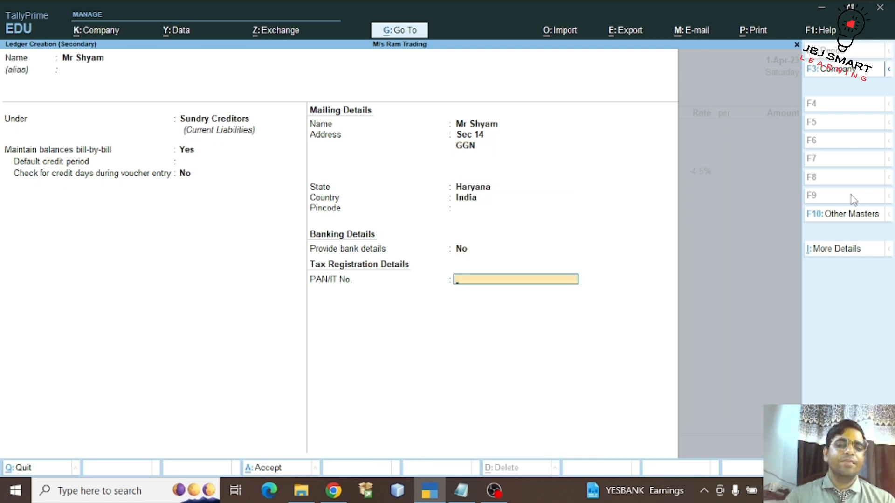
key("Return")
key("Return")
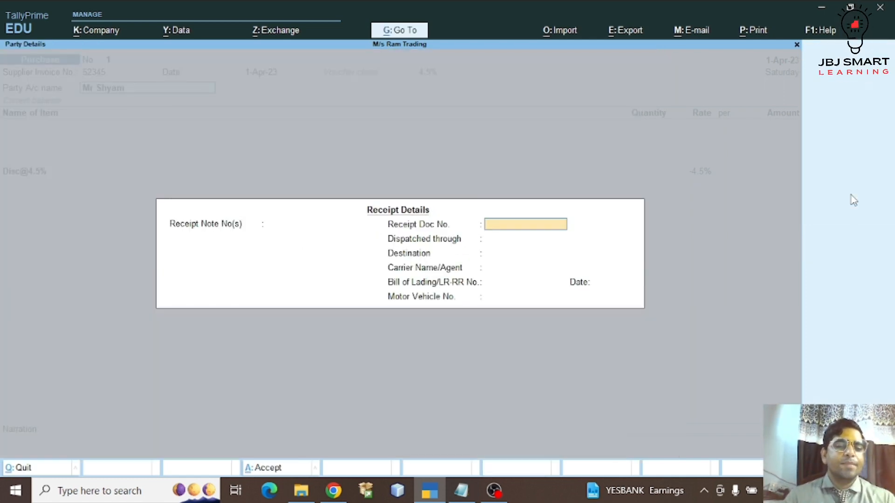
Skip the receipt details and accept the supplier's party details with the existing mailing address, state and country.
key("Escape")
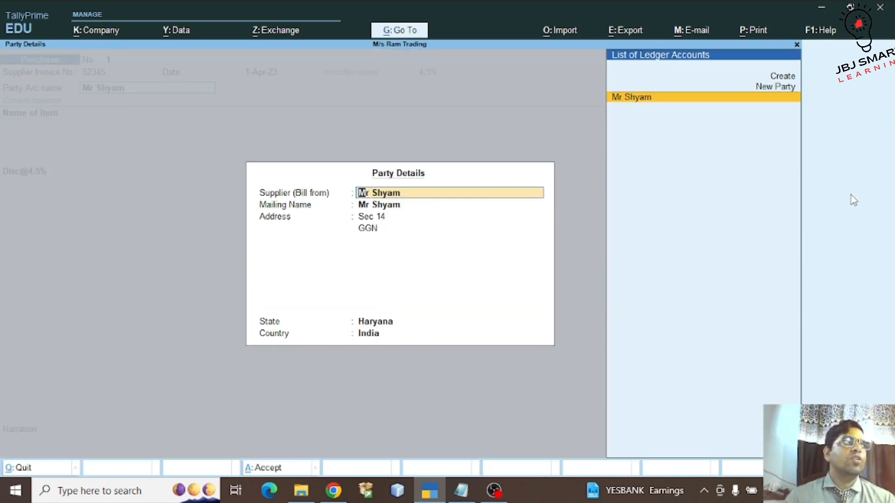
key("Return")
key("Return")
key("Return")
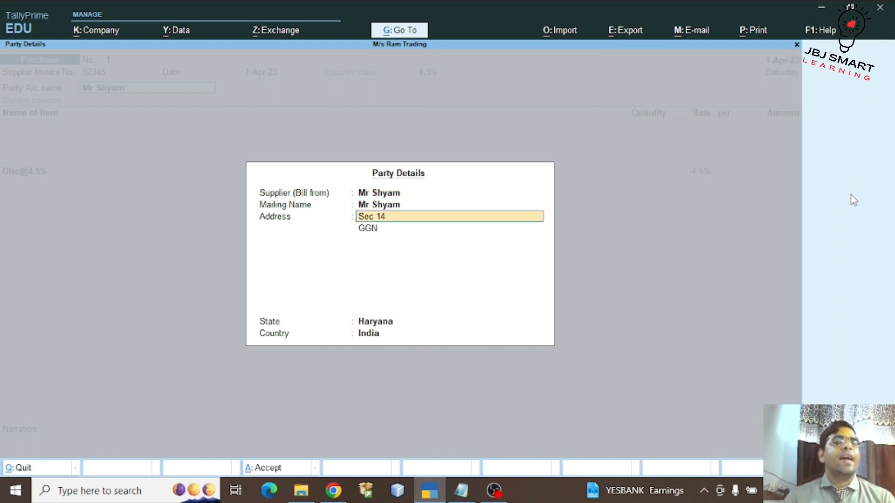
key("Return")
key("Return")
key("Return")
key("Return")
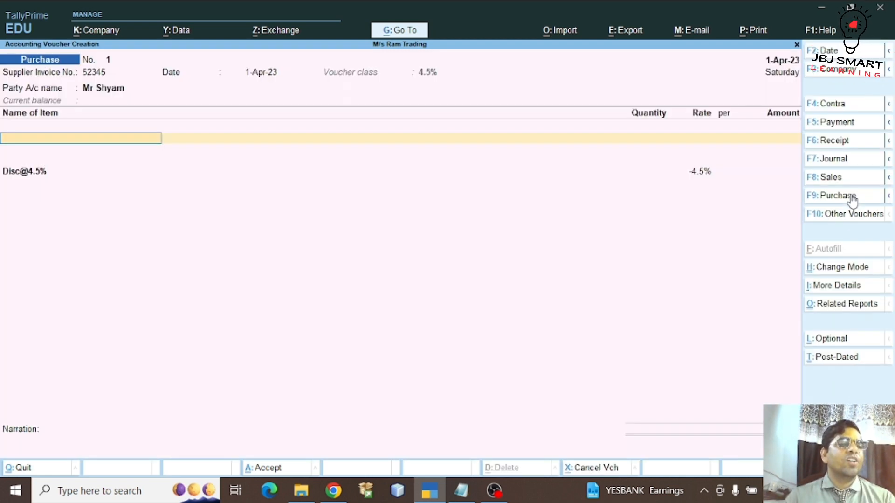
Start creating a new stock item named CPU under Primary from the voucher's first item line, checking the notes for the name.
key("Up")
key("Return")
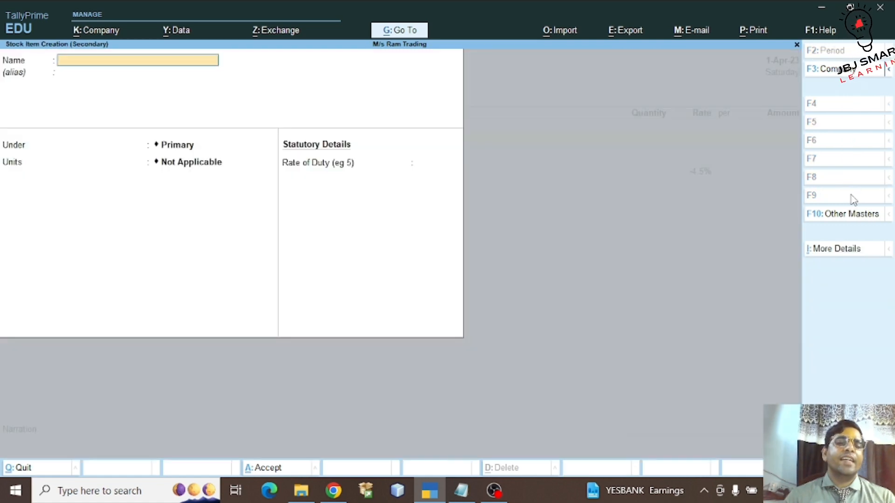
key("alt+Tab")
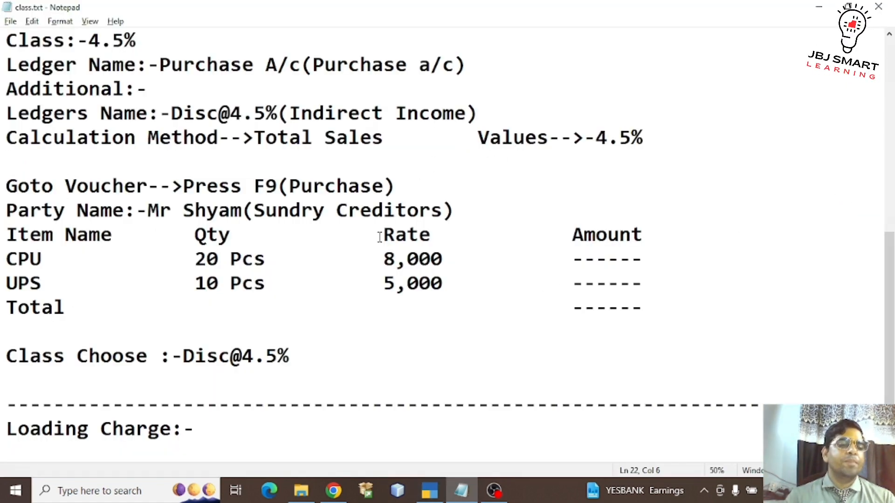
key("alt+Tab")
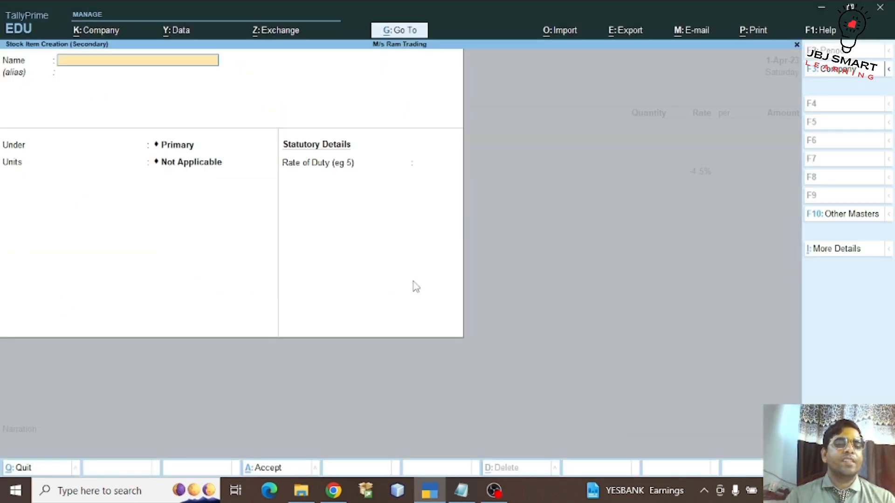
type("CPU")
key("Return")
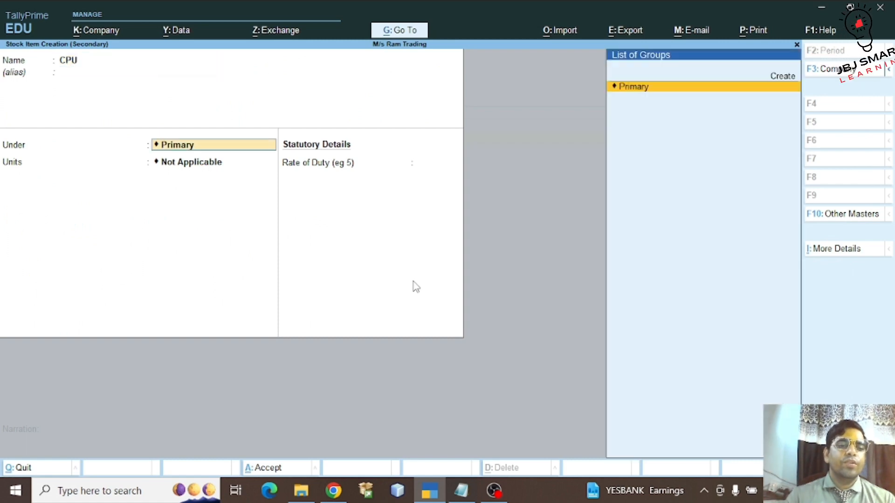
key("Return")
Create the simple unit Pcs with 0 decimal places for the CPU item and save the stock item.
key("Up")
key("Return")
type("Pcs")
key("Return")
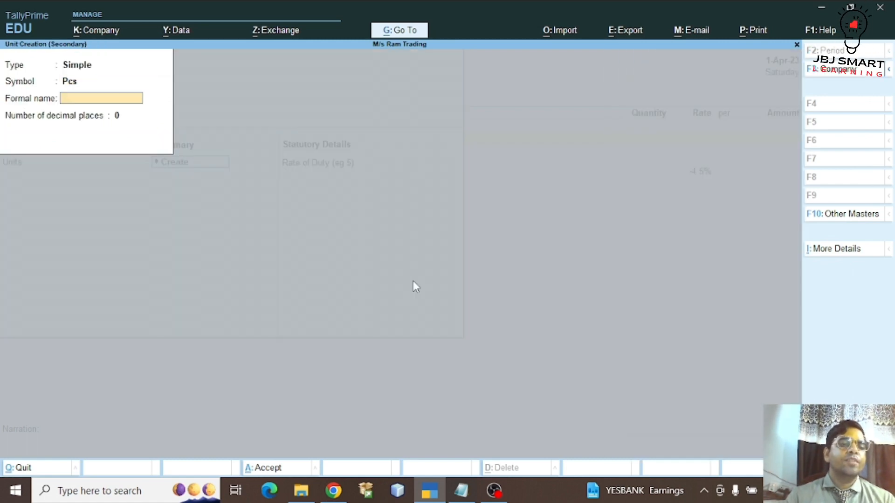
key("Return")
key("Return")
key("Return")
key("Return")
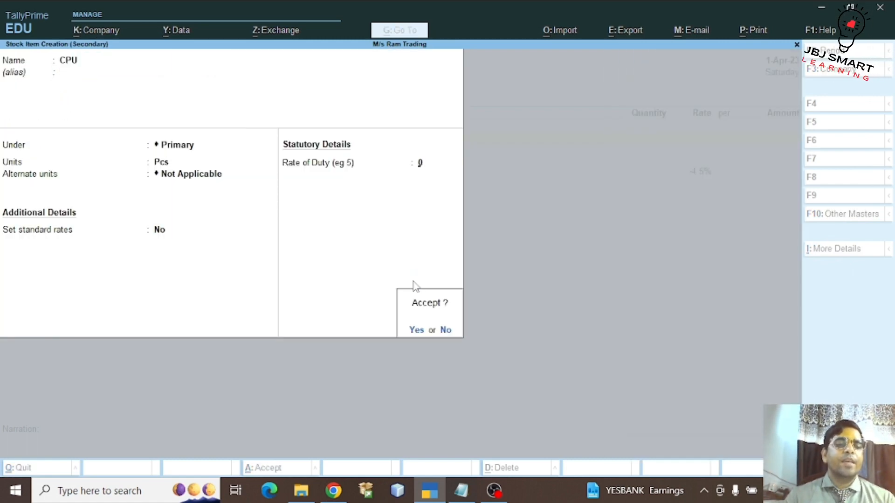
key("Return")
Enter 20 Pcs at a rate of 8000 for the CPU line, taking the rate from the notes.
type("20")
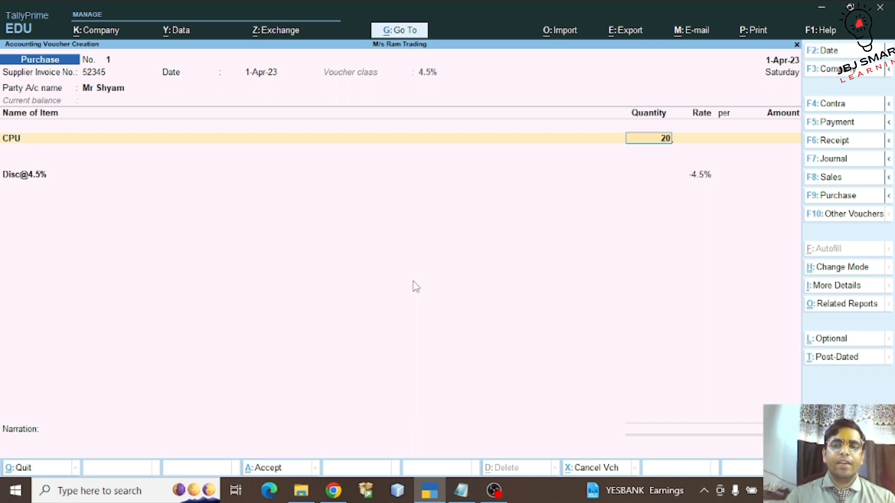
key("Return")
key("alt+Tab")
key("alt+Tab")
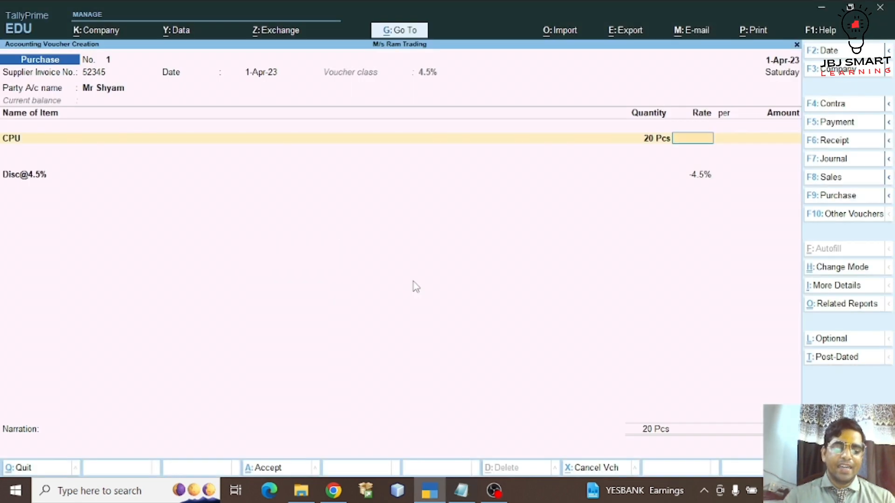
type("8000")
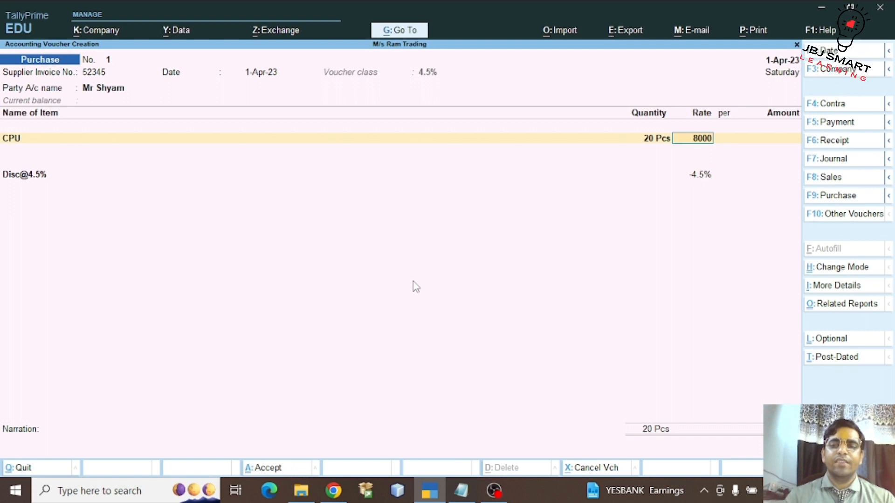
key("Return")
key("Return")
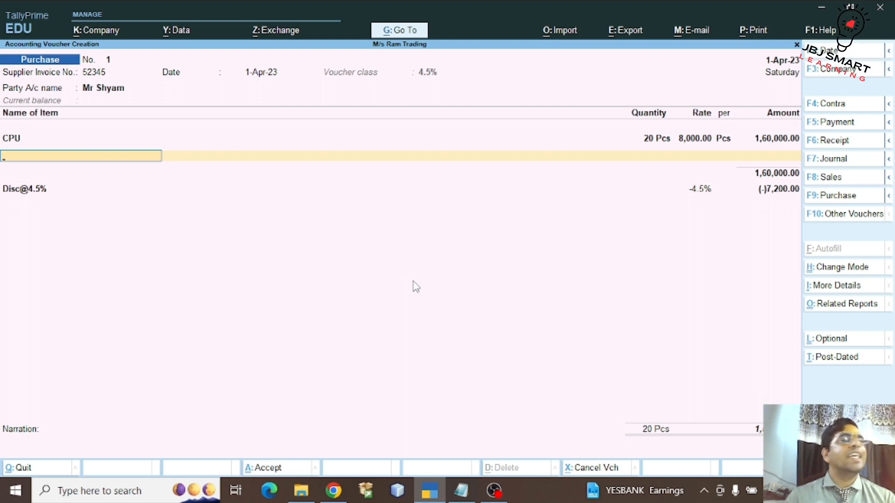
Create the stock item UPS under Primary with units Pcs for the second line, and save it.
key("alt+c")
key("alt+Tab")
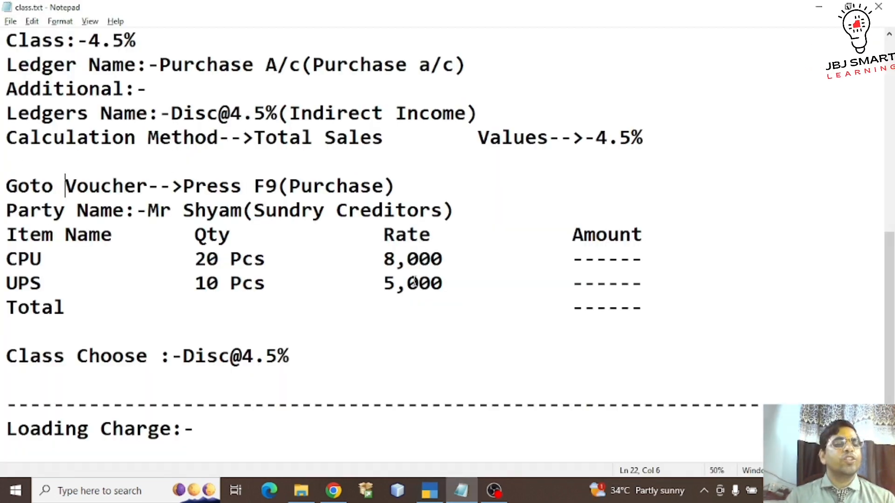
key("alt+Tab")
type("UPS")
key("Return")
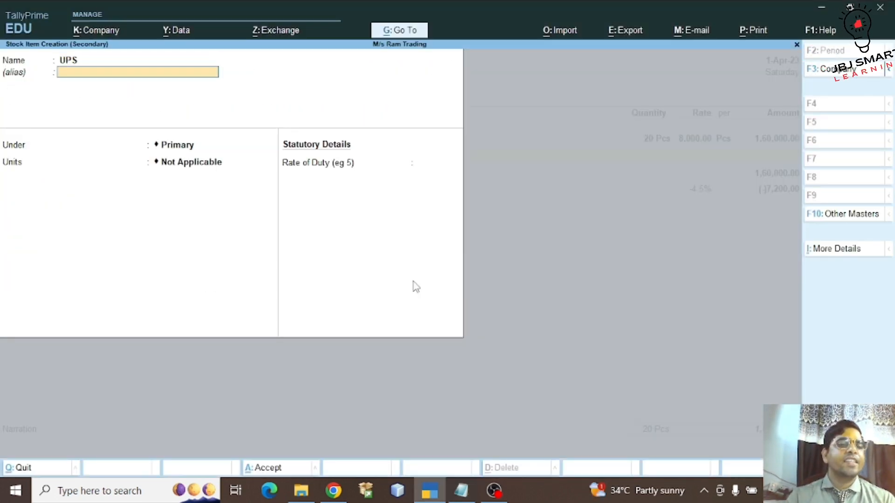
key("Return")
key("Return")
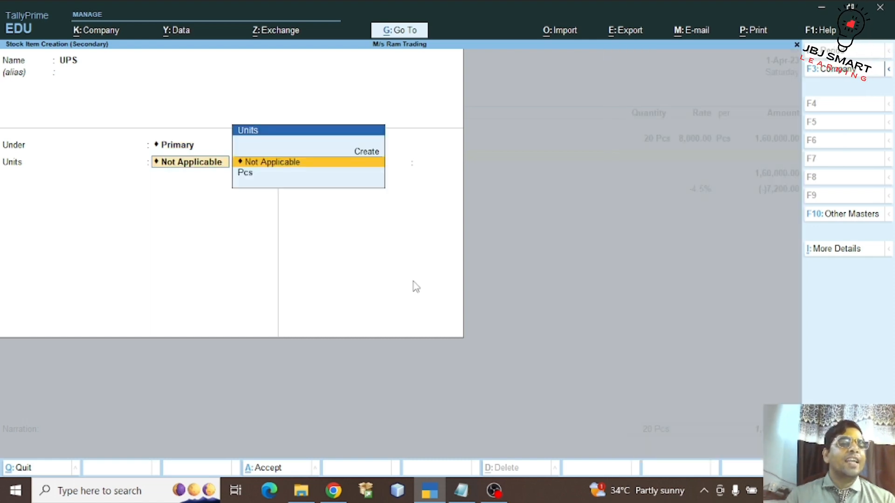
key("Down")
key("Return")
key("Return")
key("Return")
key("Return")
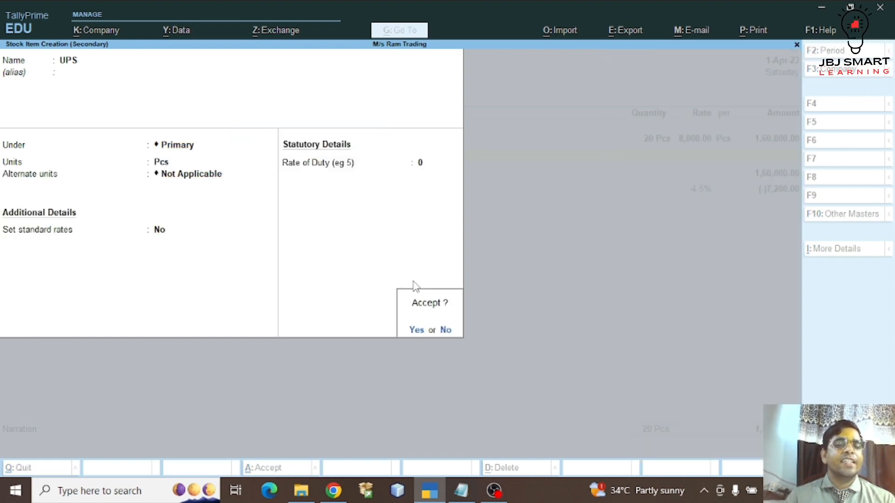
key("Return")
Enter 10 Pcs at a rate of 5000 for the UPS line, checking the notes for both values.
key("alt+Tab")
key("alt+Tab")
type("1")
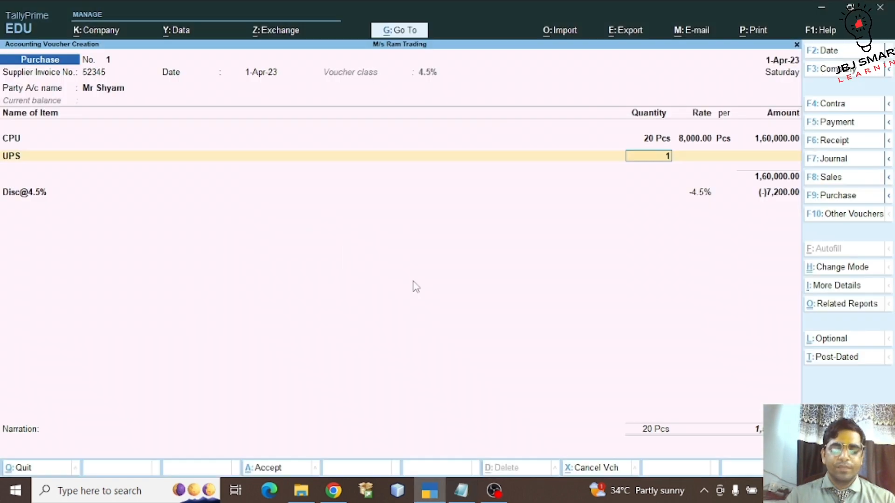
type("0")
key("Return")
key("alt+Tab")
key("alt+Tab")
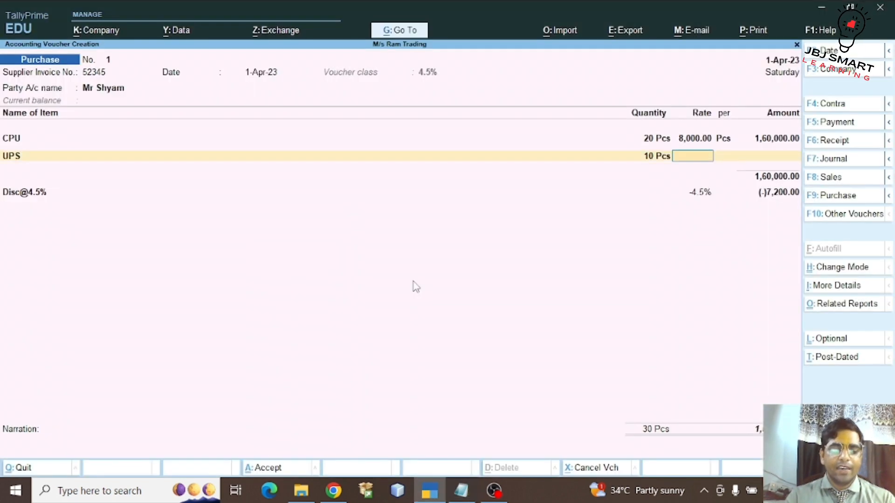
type("5000")
key("Return")
key("Return")
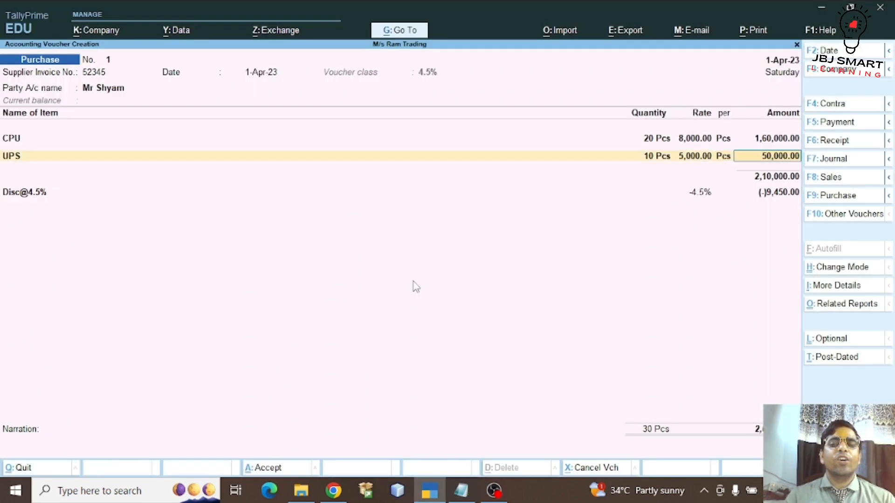
key("Return")
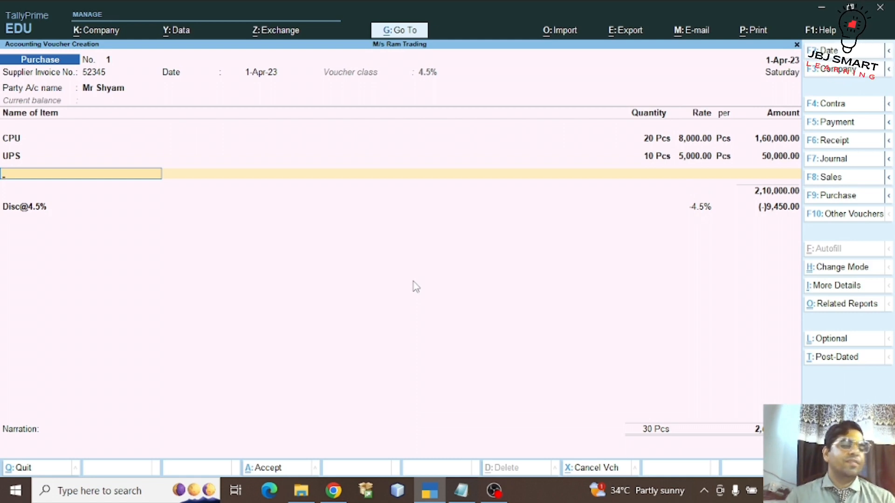
End the item list, accept the bill-wise New Ref 52345 for the supplier, and save the 4.5% purchase voucher.
key("Return")
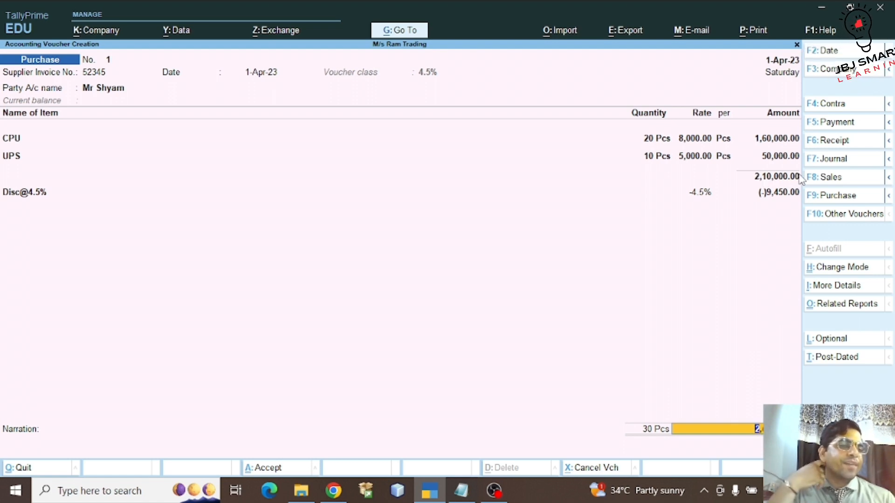
key("Return")
key("Return")
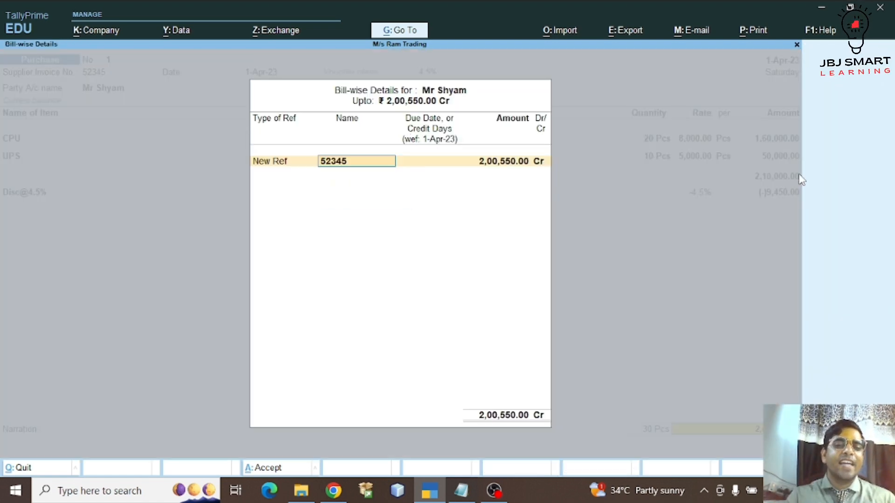
key("Return")
key("Return")
key("Return")
key("Return")
key("Return")
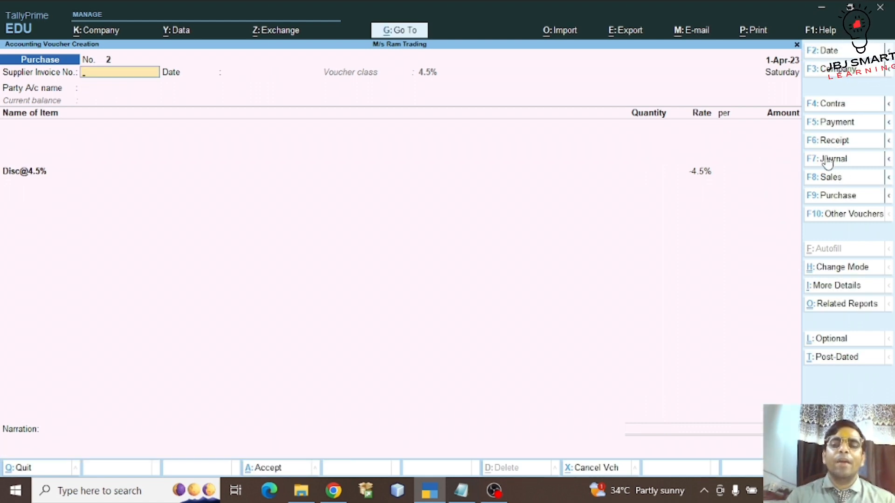
Start a Purchase voucher with class 5%, supplier invoice number 534534 and date 1-Apr-23.
left_click(838, 198)
key("Down")
key("Return")
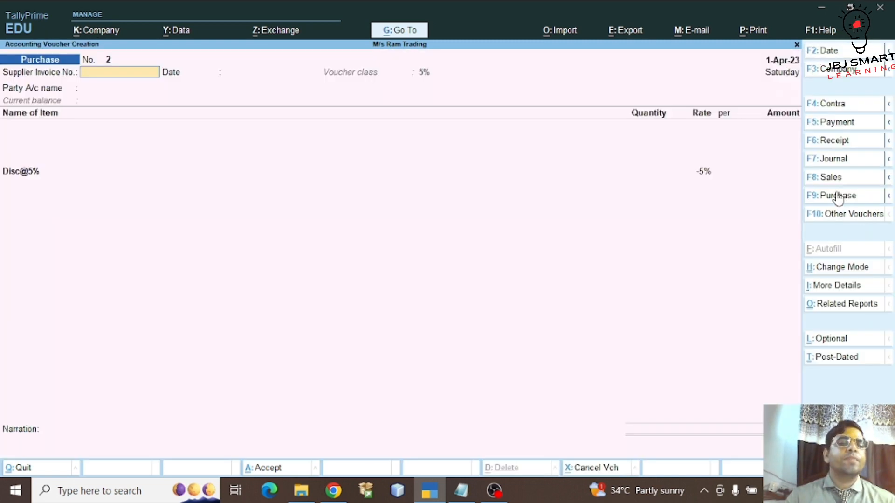
type("534534")
key("Return")
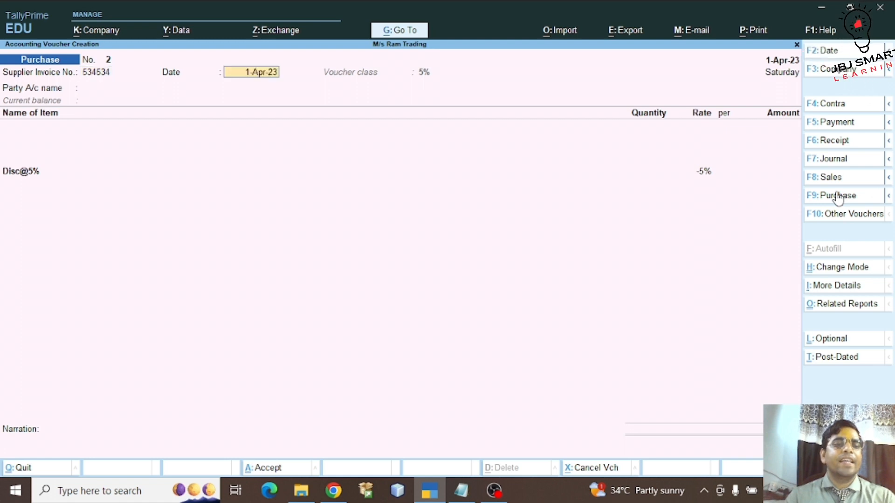
key("Return")
Choose the existing supplier ledger as the party and accept the receipt and party details as they are.
key("Down")
key("Return")
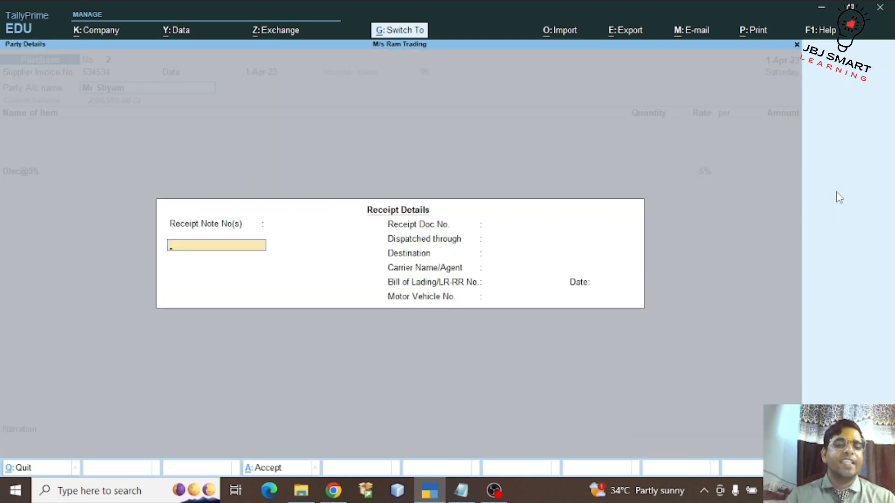
key("ctrl+a")
key("Return")
key("ctrl+a")
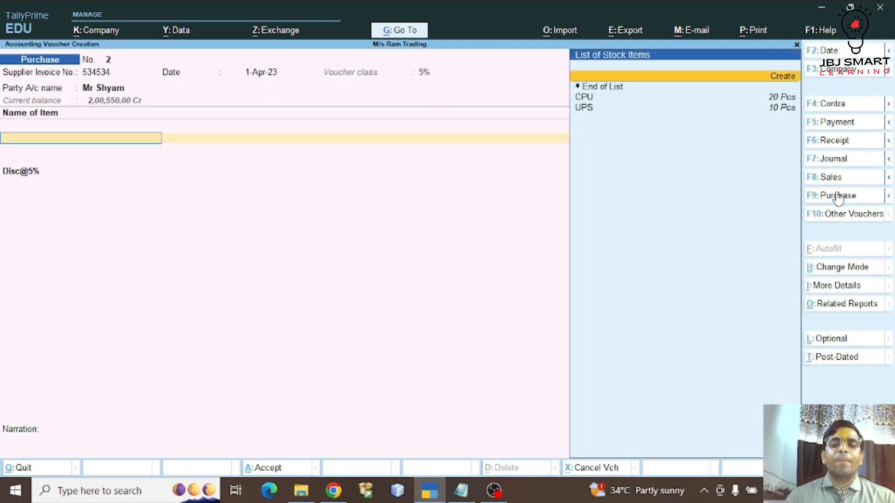
Add the CPU item to the 5% purchase voucher with 20 Pcs at a rate of 8,000.
key("Return")
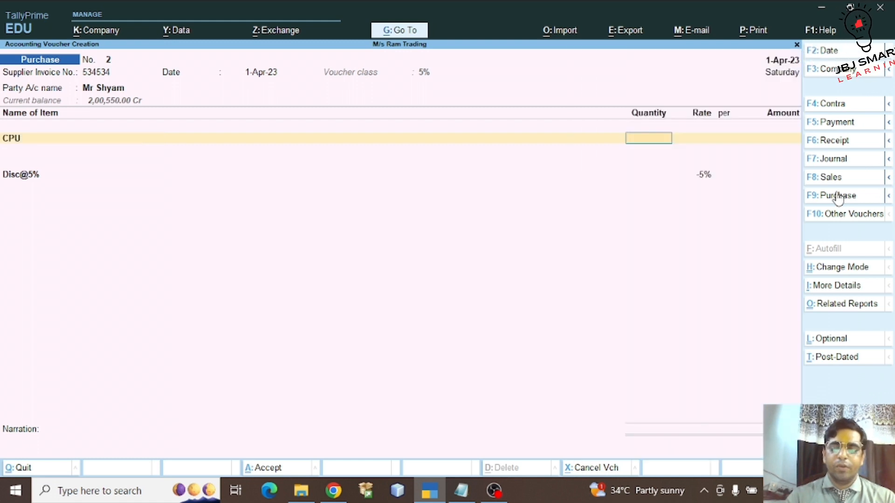
key("Return")
key("Return")
key("Return")
key("Return")
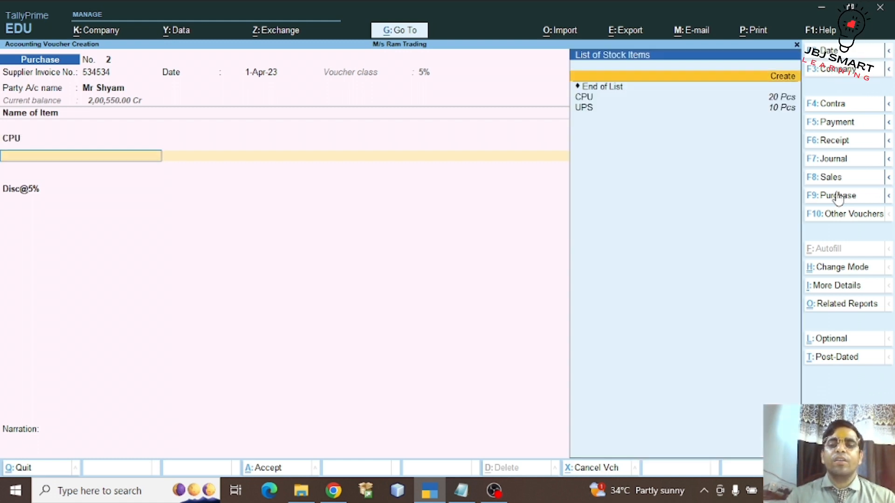
Add the UPS item to the 5% purchase voucher with 10 Pcs at a rate of 5,000.
key("Down")
key("Return")
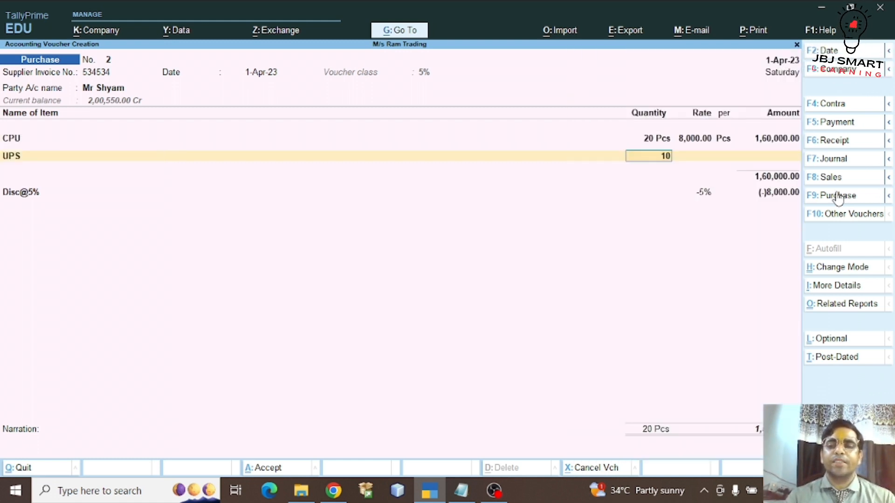
key("Return")
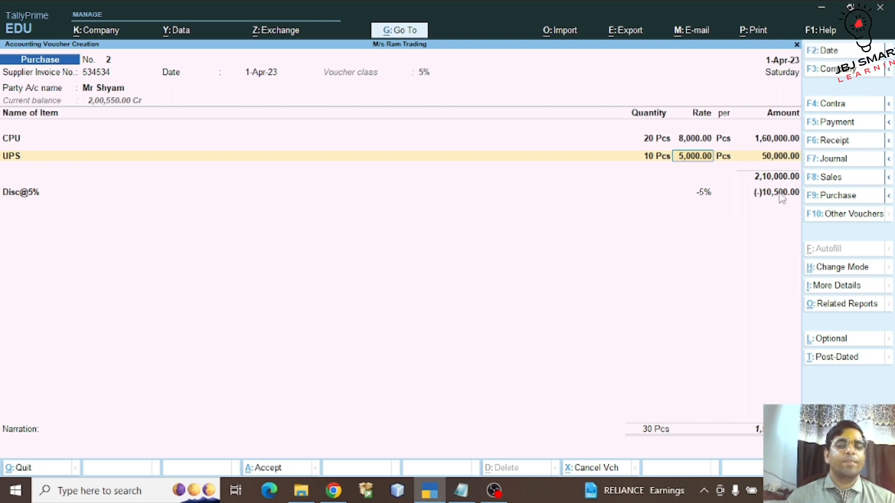
key("Return")
key("Return")
End the item list, accept the bill-wise New Ref 534534 for the supplier, and save the 5% purchase voucher.
key("Return")
key("Return")
key("Return")
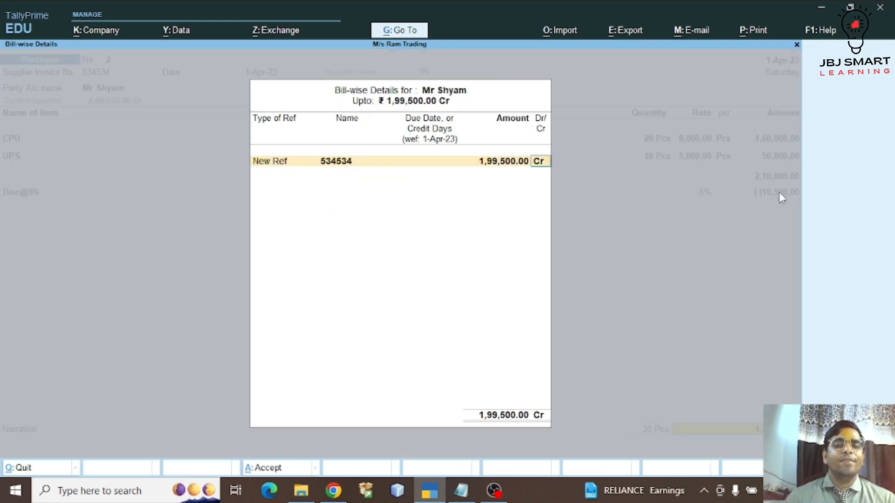
key("Return")
key("Return")
key("Return")
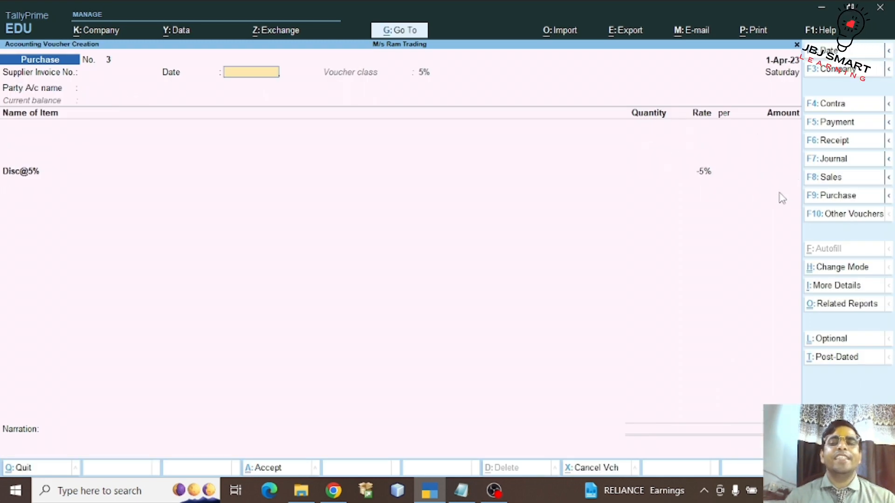
Start a purchase voucher with the 5.5% class, supplier invoice number 3463456 and the date 1-Apr-23.
left_click(840, 195)
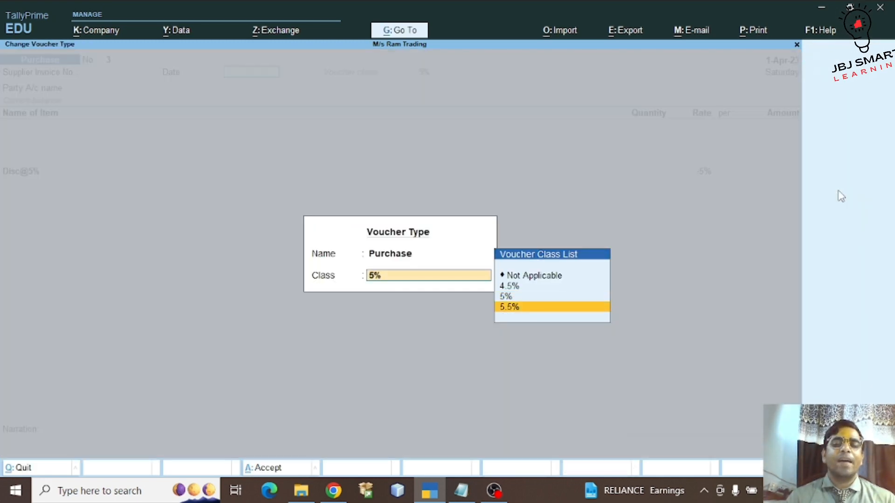
key("Return")
type("3463456")
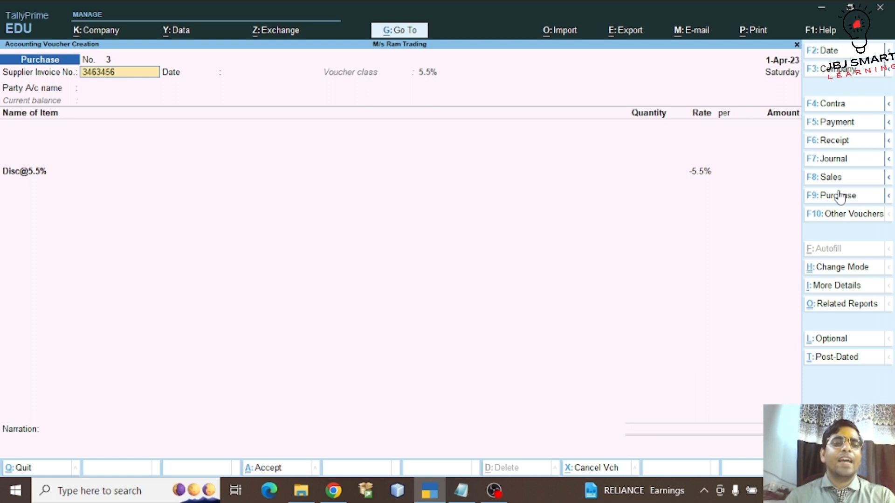
key("Return")
key("Return")
Choose the existing supplier as the 5.5% purchase voucher's party and accept the receipt and party details unchanged.
key("Down")
key("Return")
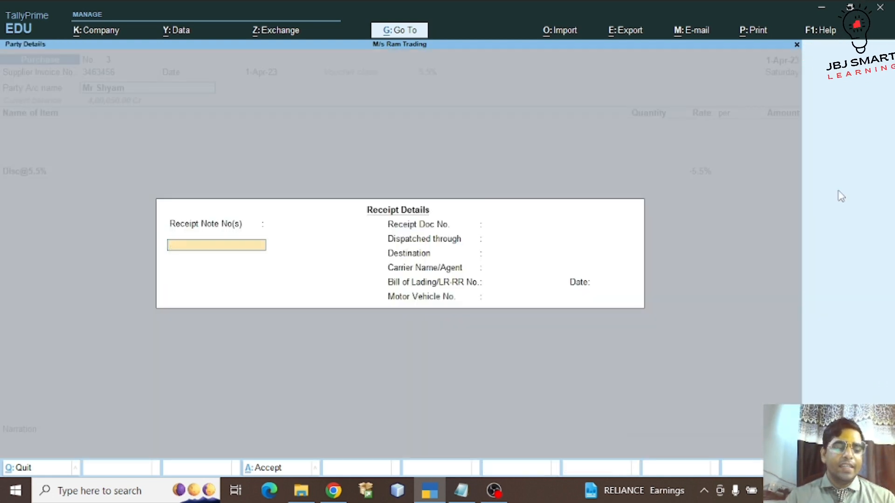
key("Return")
key("Return")
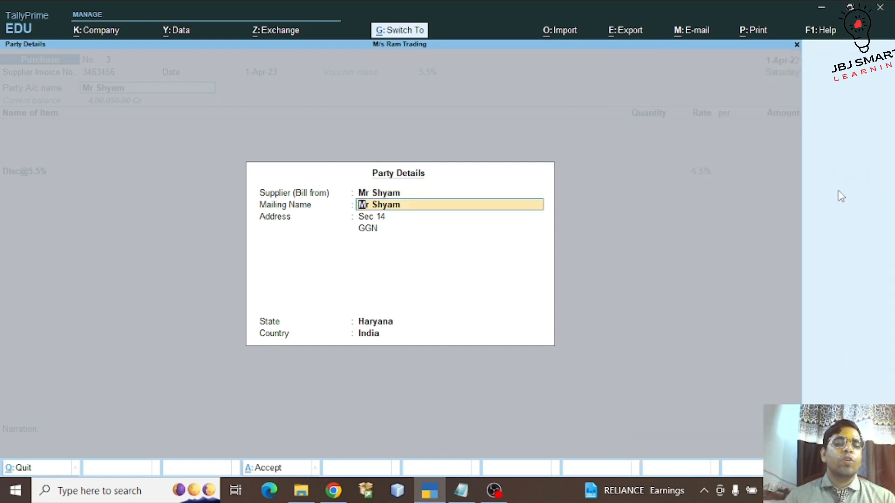
key("ctrl+a")
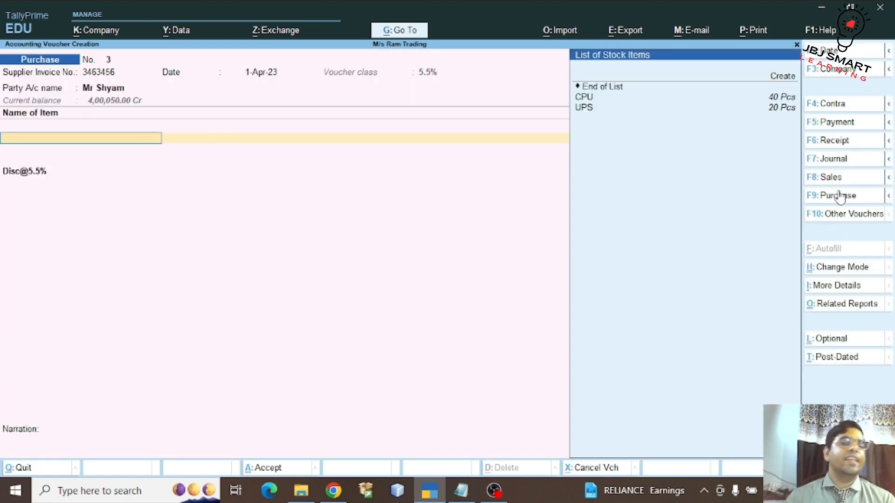
Add the CPU item to the 5.5% purchase voucher with 20 Pcs at a rate of 8,000.
key("Down")
key("Return")
type("20")
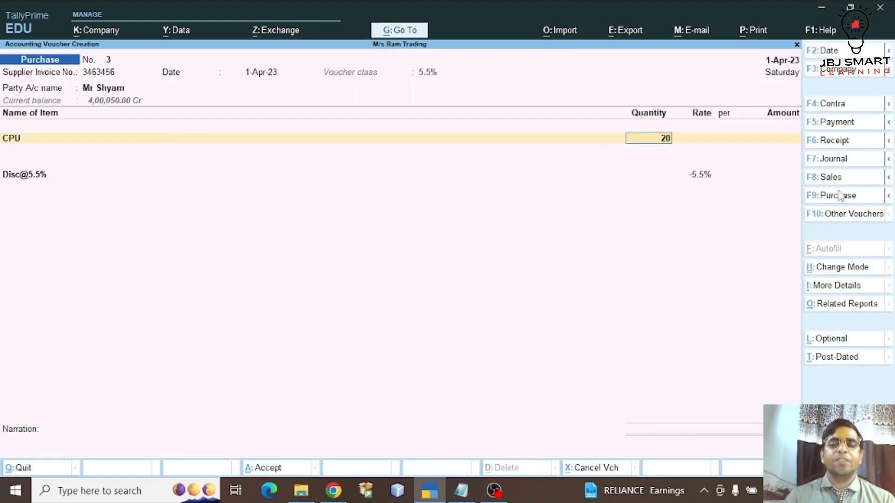
key("Return")
key("Return")
key("Return")
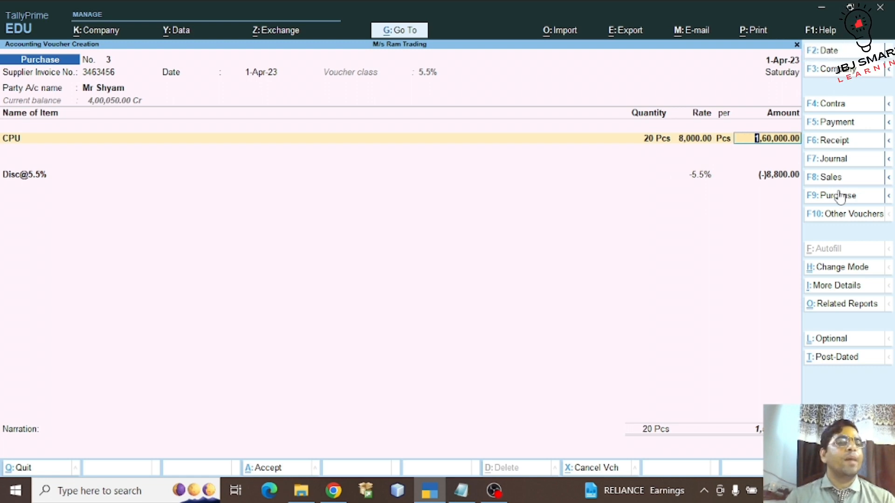
key("Return")
Add the UPS item to the 5.5% purchase voucher with 10 Pcs at a rate of 5,000.
key("Down")
key("Down")
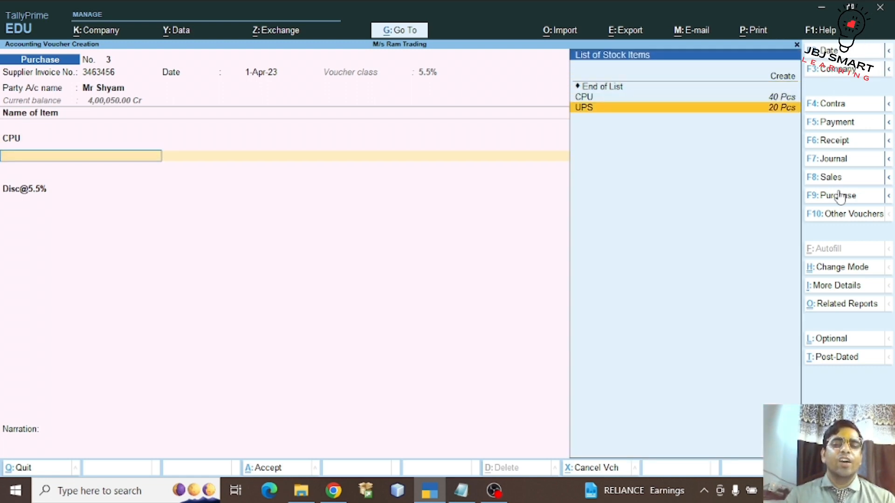
key("Return")
type("10")
key("Return")
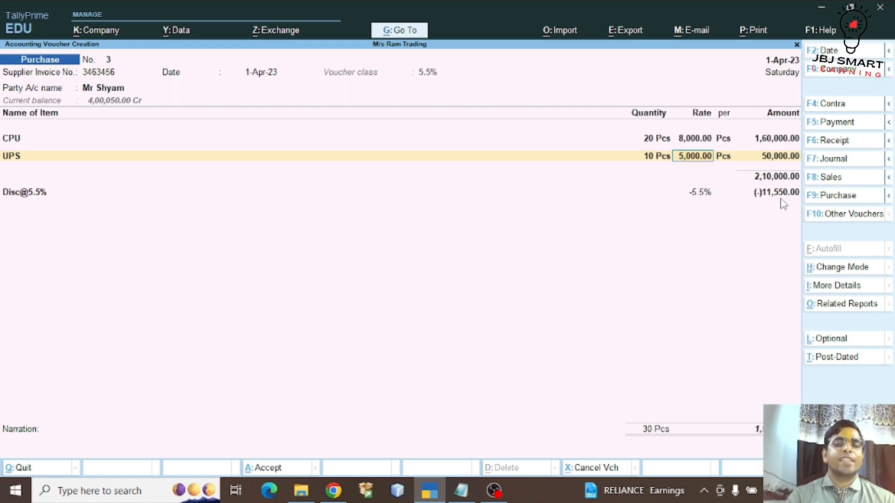
key("Return")
key("Return")
key("Return")
End the item list, accept the bill-wise New Ref 3463456 for the supplier, and save the 5.5% purchase voucher.
key("Return")
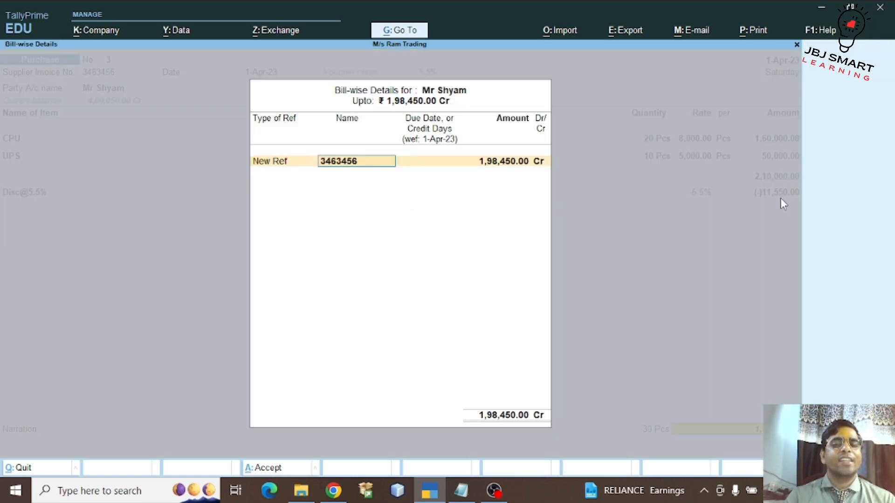
key("Return")
key("Return")
key("Return")
key("Return")
key("Return")
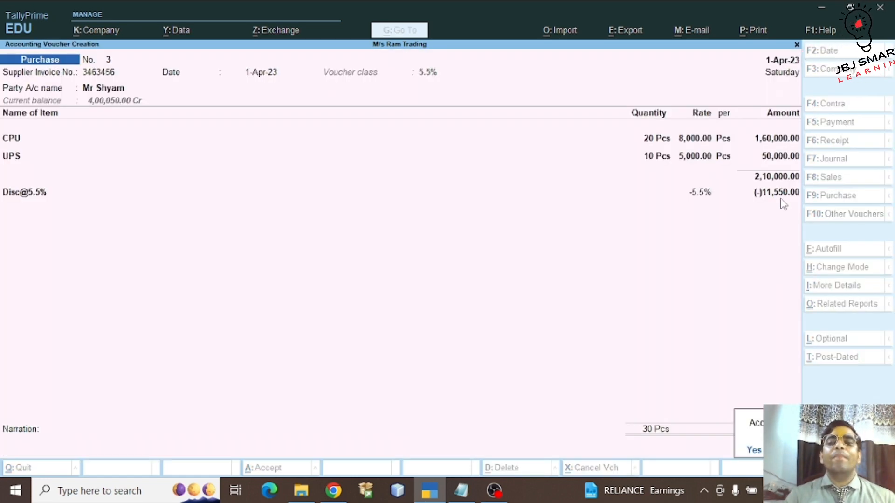
key("Return")
Start a purchase voucher with the class Not Applicable, supplier invoice number 34535 and the date 1-Apr-23.
left_click(855, 198)
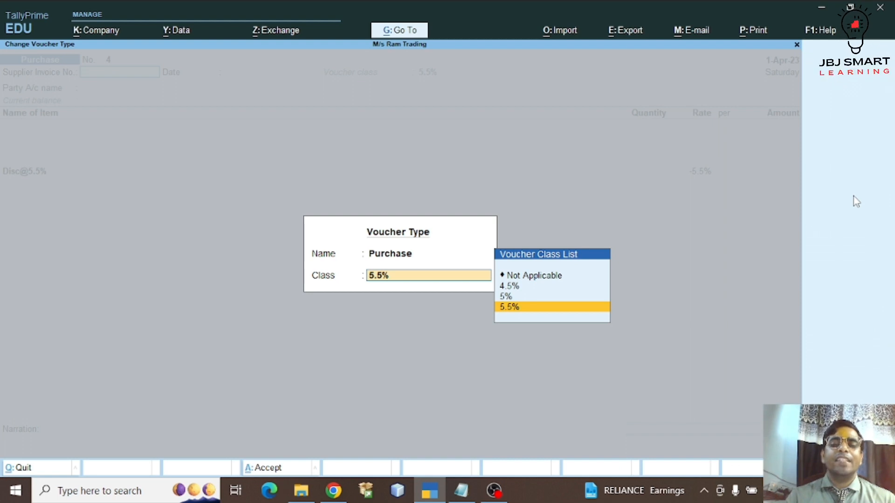
key("Up")
key("Up")
key("Up")
key("Return")
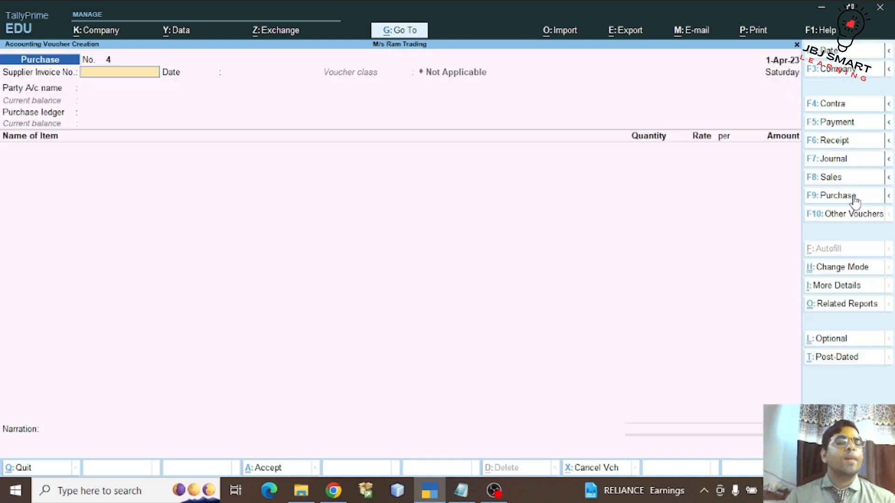
type("34535")
key("Return")
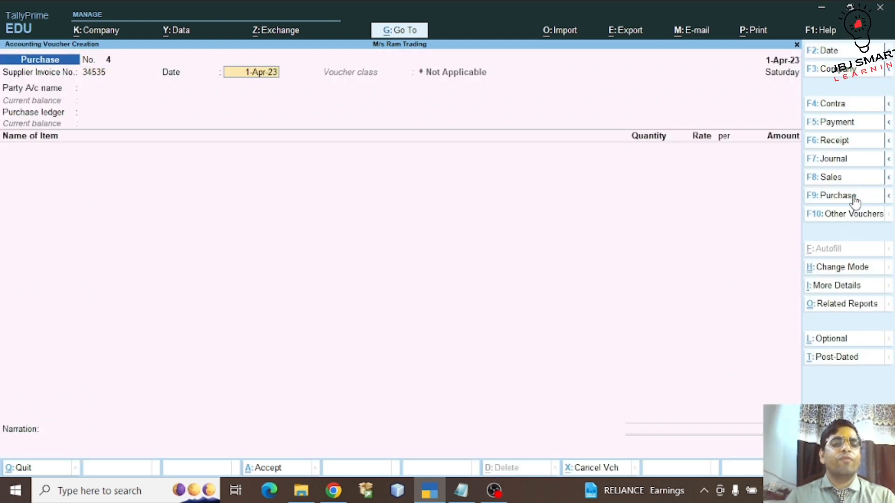
key("BackSpace")
key("Return")
key("Return")
Choose the supplier as party, accept the receipt and party details, and select Purchase A/c as the purchase ledger.
key("Down")
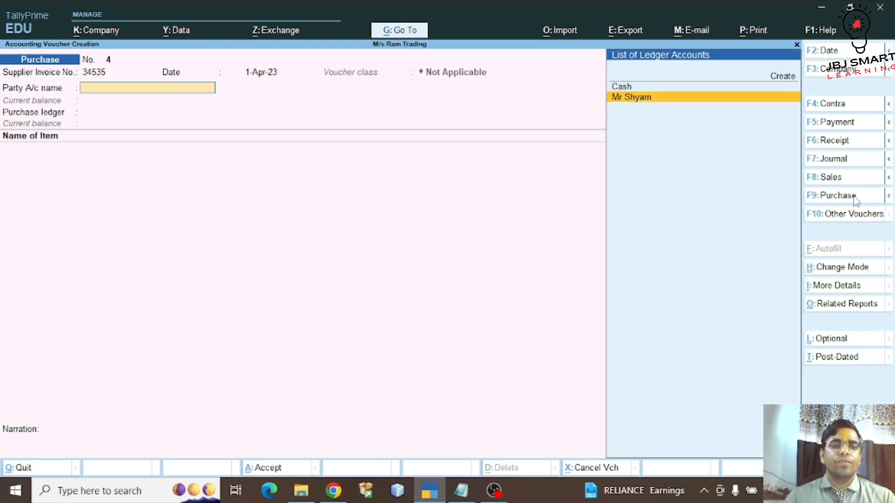
key("Return")
key("Return")
key("ctrl+a")
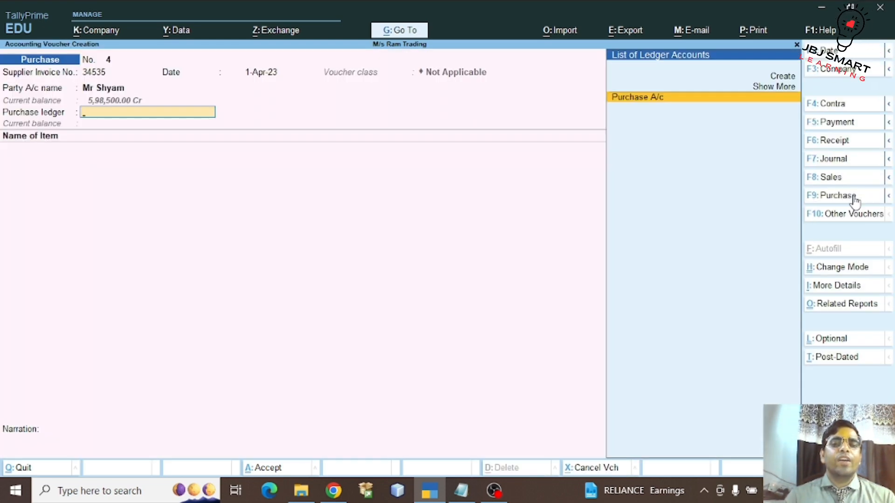
key("Return")
Add the CPU item with 20 Pcs at a rate of 8,000, then discard the purchase voucher without a class.
key("Down")
key("Return")
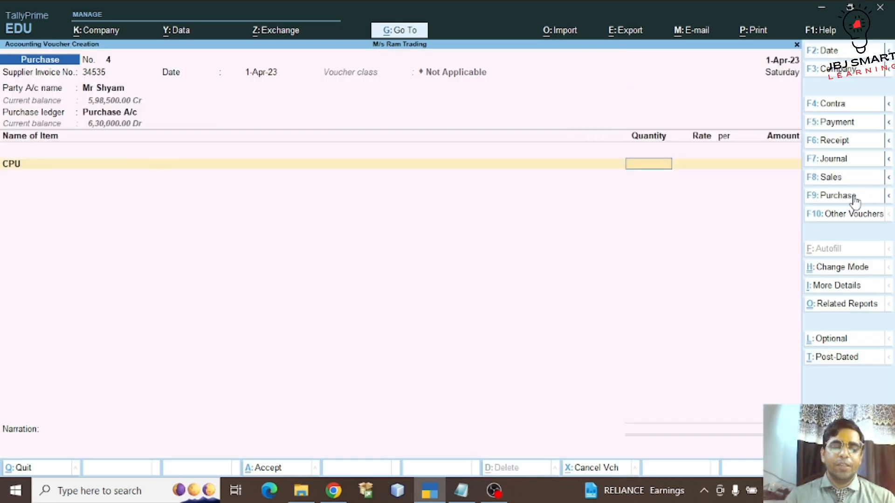
type("20")
key("Return")
key("Return")
key("Return")
key("Return")
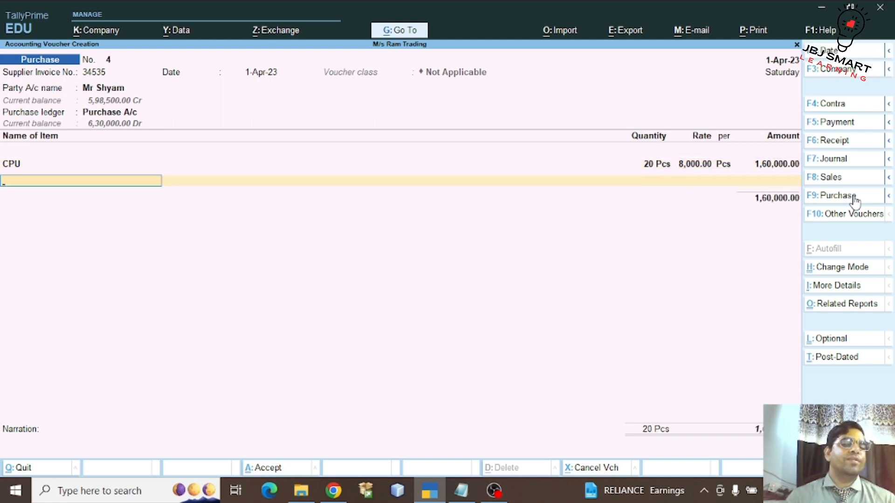
key("ctrl+q")
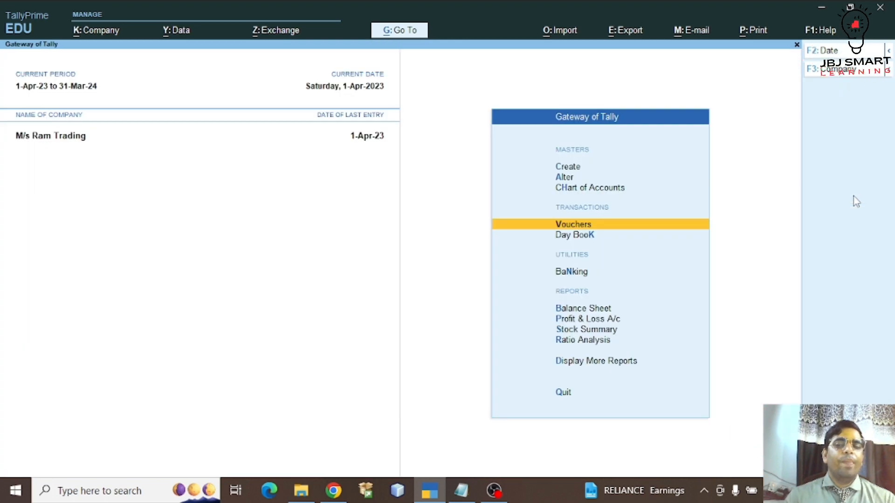
Return to voucher entry and start a sales voucher with the 4.5% class.
key("Return")
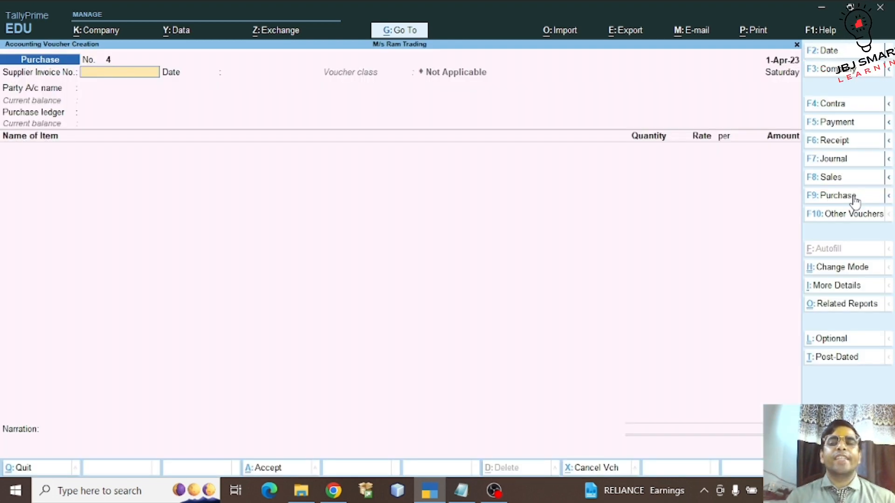
left_click(832, 179)
key("Down")
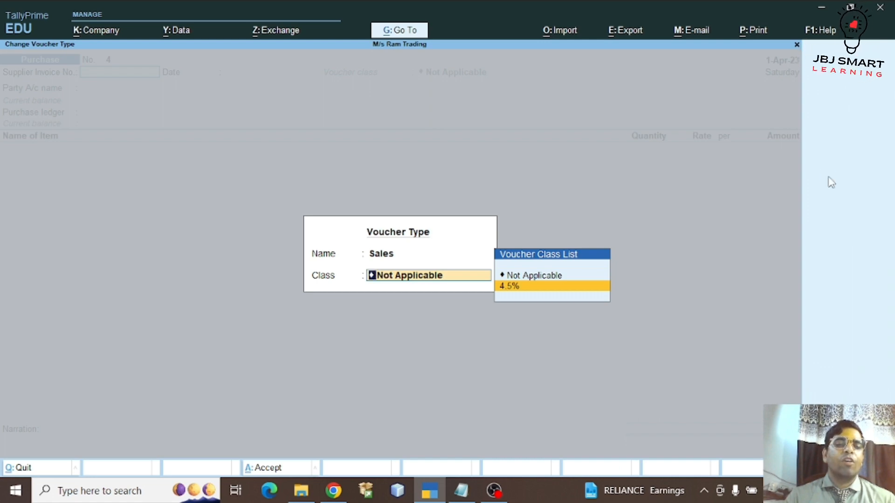
key("Return")
Choose Cash as the party of the sales voucher and accept the dispatch and party details unchanged.
key("Return")
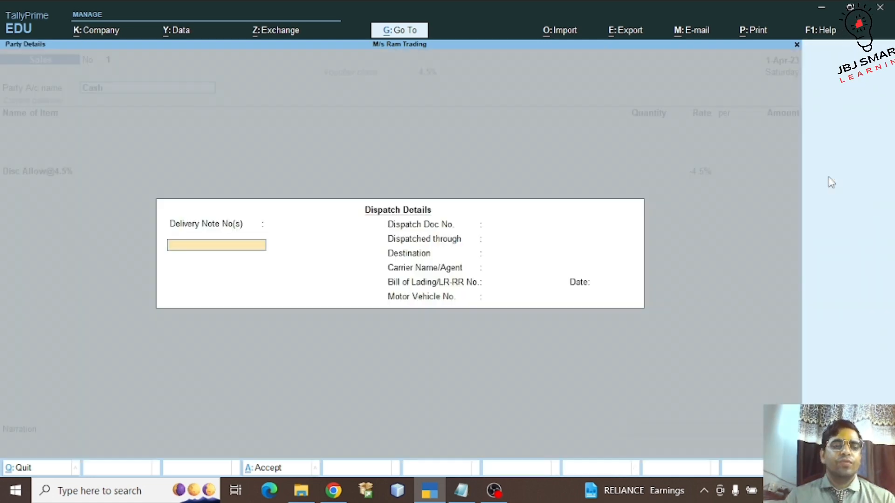
key("ctrl+a")
key("Return")
key("ctrl+a")
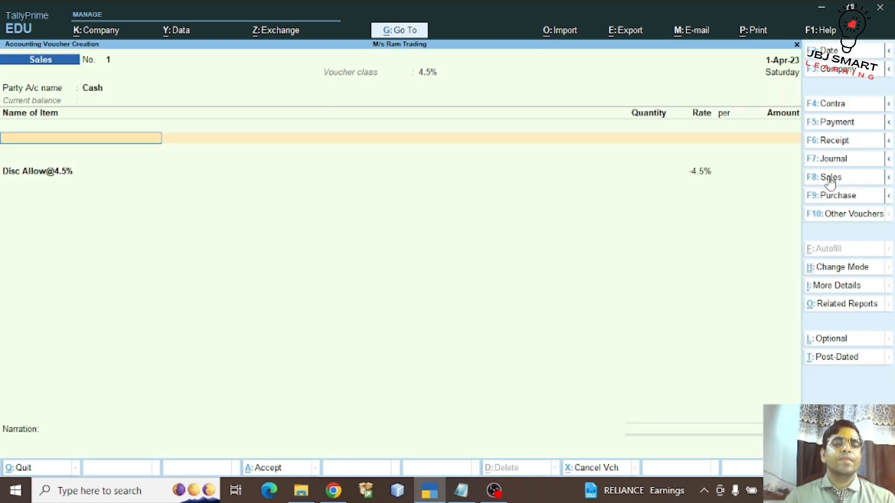
Add the CPU item to the 4.5% sales voucher with 20 Pcs at a rate of 10,000.
key("Return")
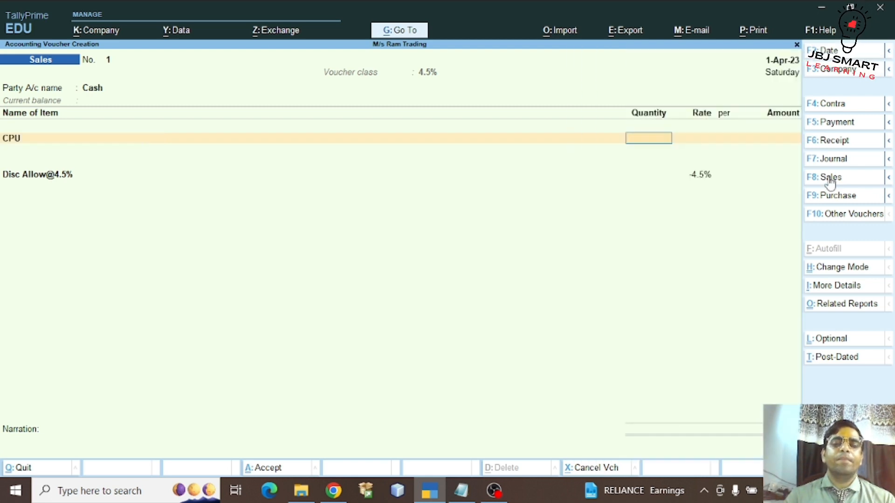
type("20")
key("Return")
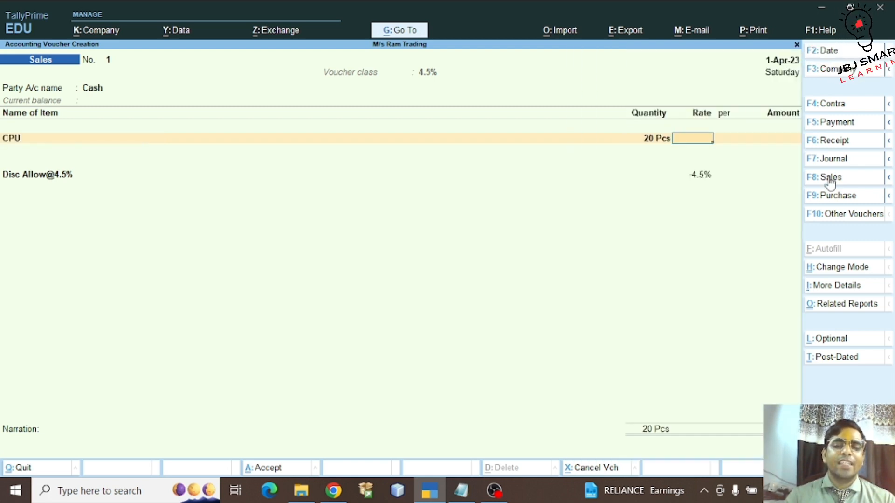
type("100000")
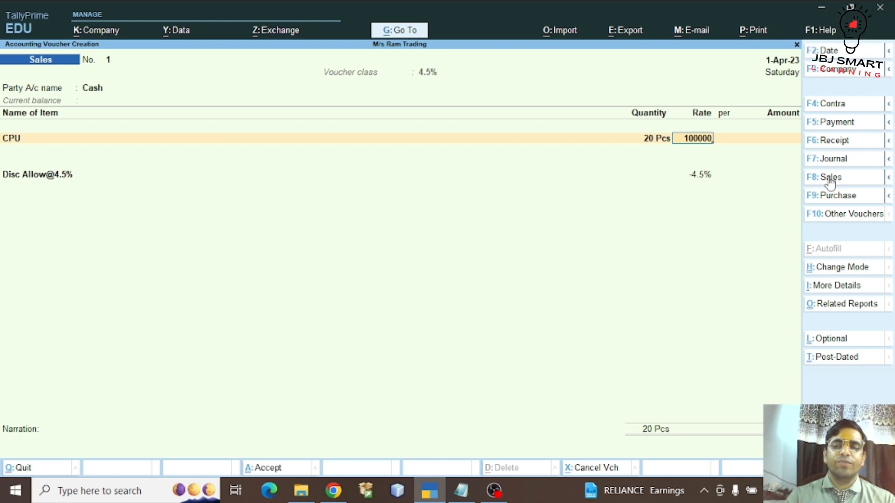
key("Return")
key("Return")
key("Return")
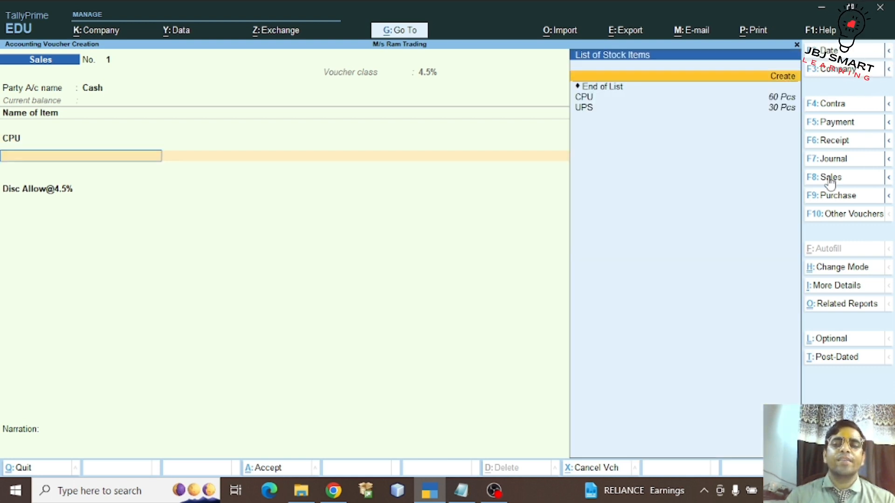
Add the UPS item to the 4.5% sales voucher with 10 Pcs at a rate of 8,000.
key("Down")
key("Down")
key("Return")
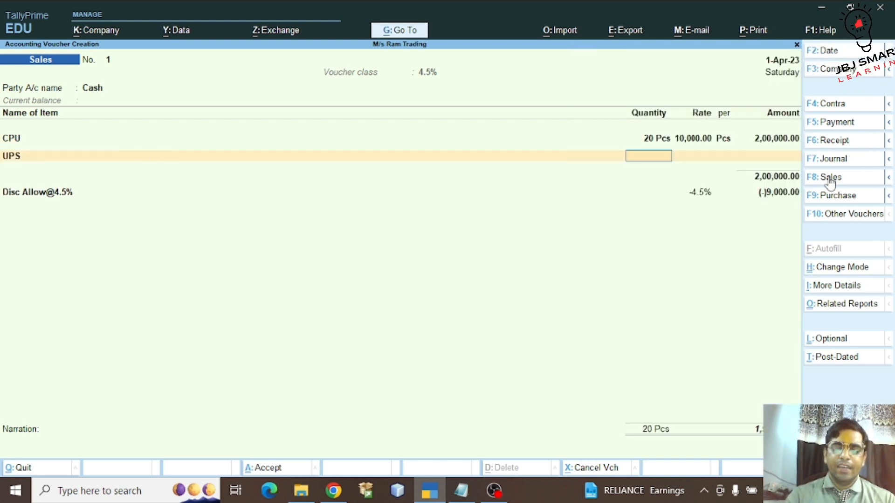
key("Return")
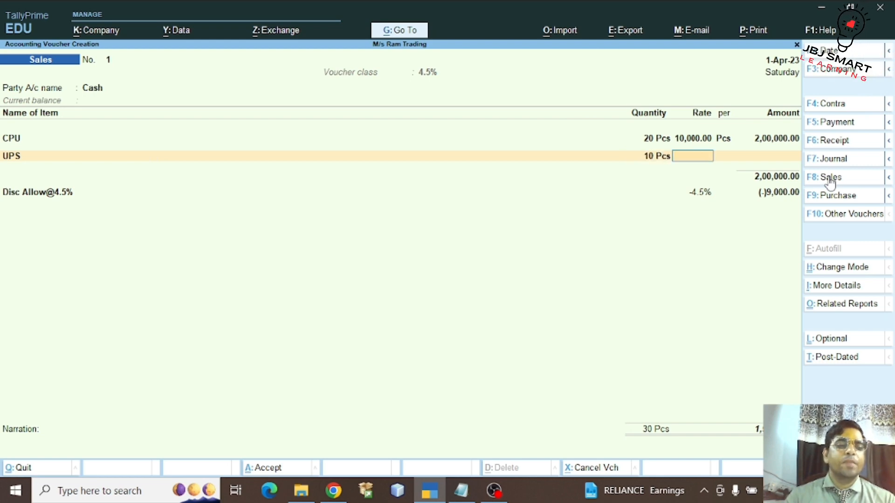
key("alt+Tab")
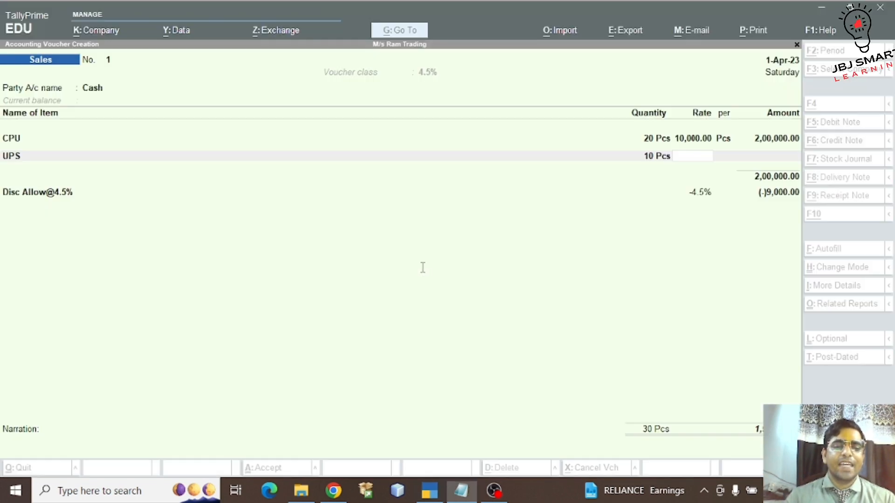
key("alt+Tab")
type("8,0")
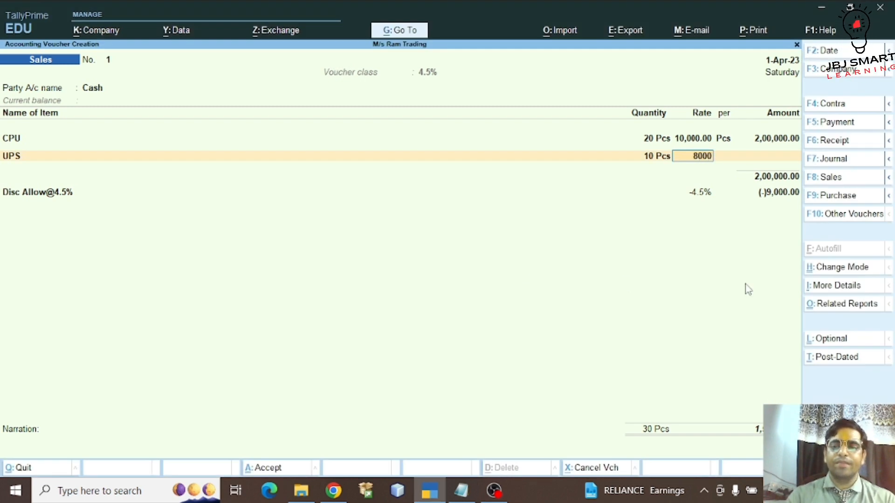
type("00")
key("Return")
key("Return")
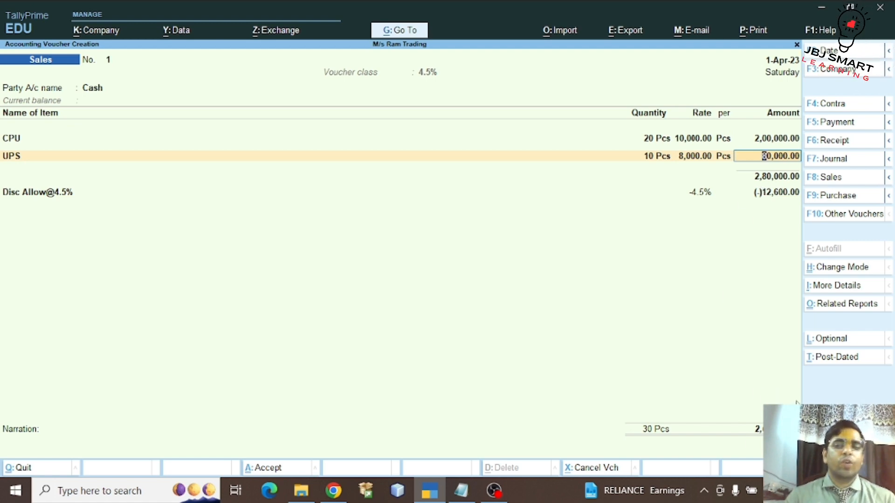
key("Return")
End the item list, leave the narration empty, and save the 4.5% sales voucher.
key("Return")
key("Return")
key("Return")
key("Return")
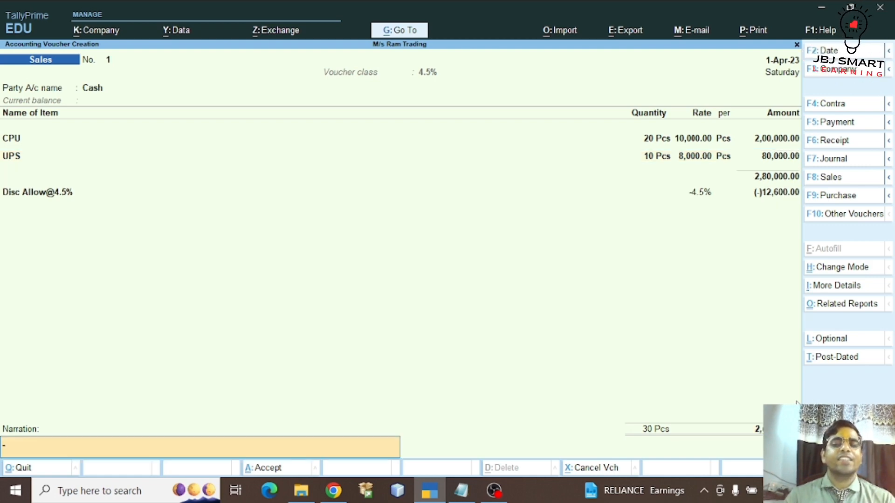
key("Escape")
key("Escape")
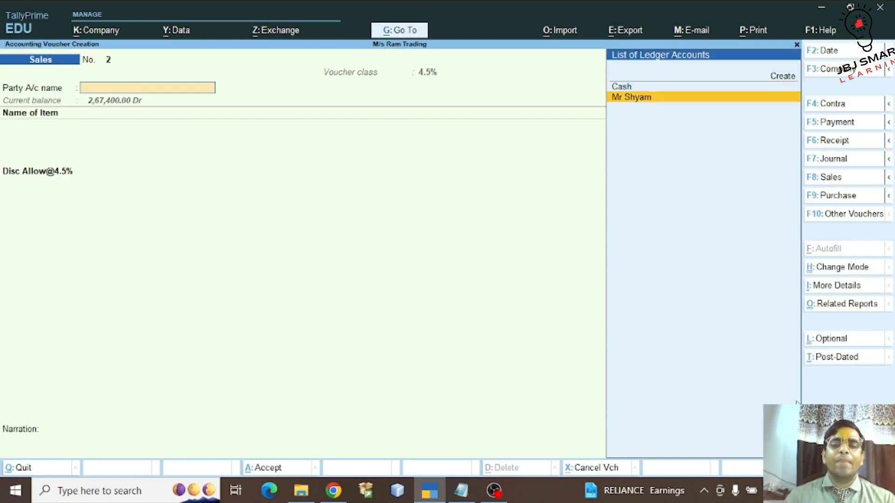
Leave voucher entry and open the company's Balance Sheet report.
key("Escape")
key("Return")
key("Down")
key("Down")
key("Down")
key("Return")
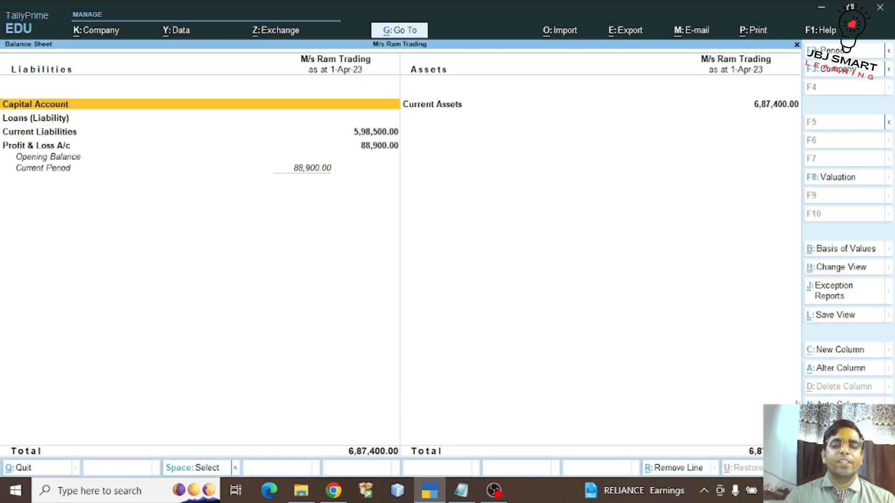
Expand the Balance Sheet to its detailed view, examine the Closing Stock and Cash-in-Hand lines under Current Assets, and leave the report.
key("alt+F5")
key("Right")
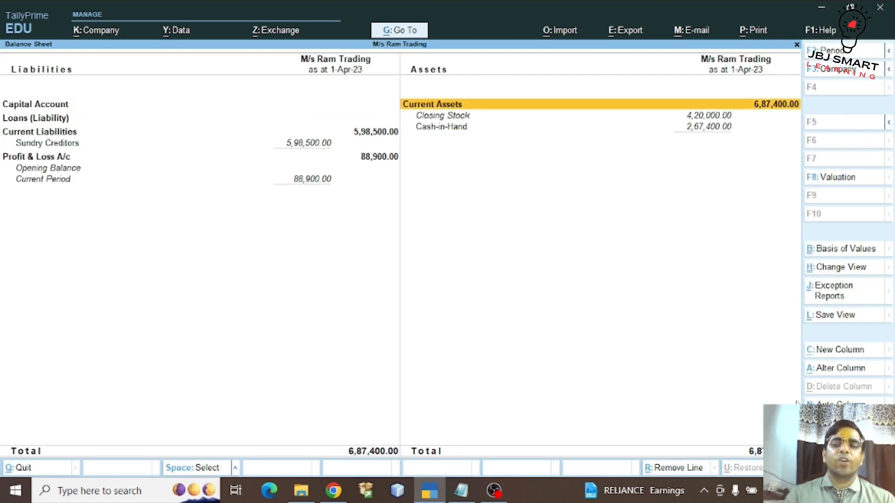
key("Down")
key("Down")
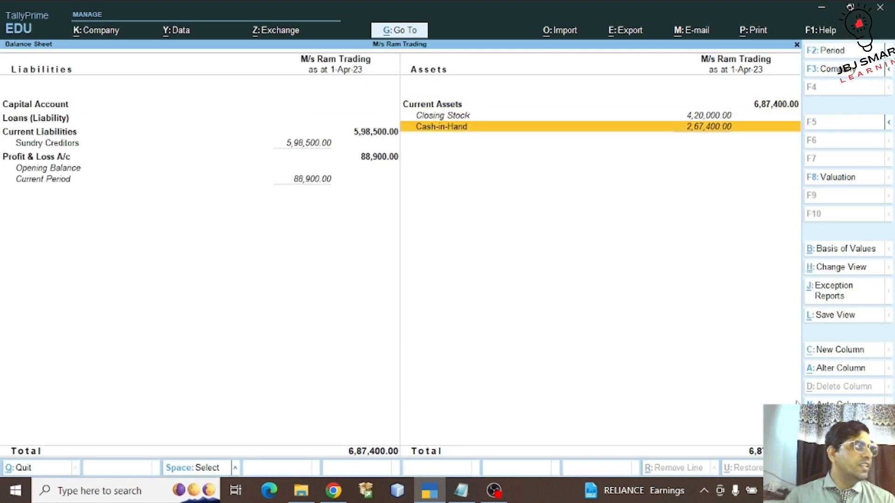
key("Escape")
Switch to the class.txt notes in Notepad and add a "Task :-" heading above the "Loading Charge:-" line, with a blank line between them.
key("alt+Tab")
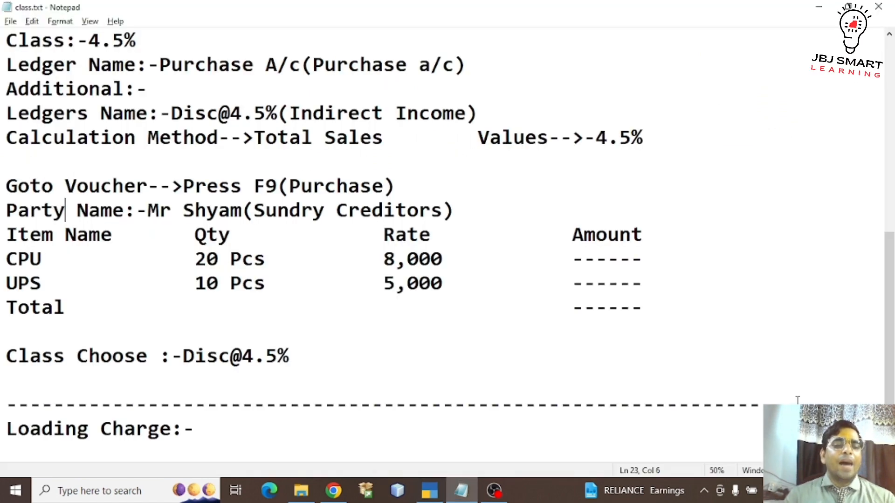
key("Down")
key("Down")
key("Down")
key("Down")
key("Down")
key("Down")
key("Down")
key("Down")
key("Down")
type("Task :-")
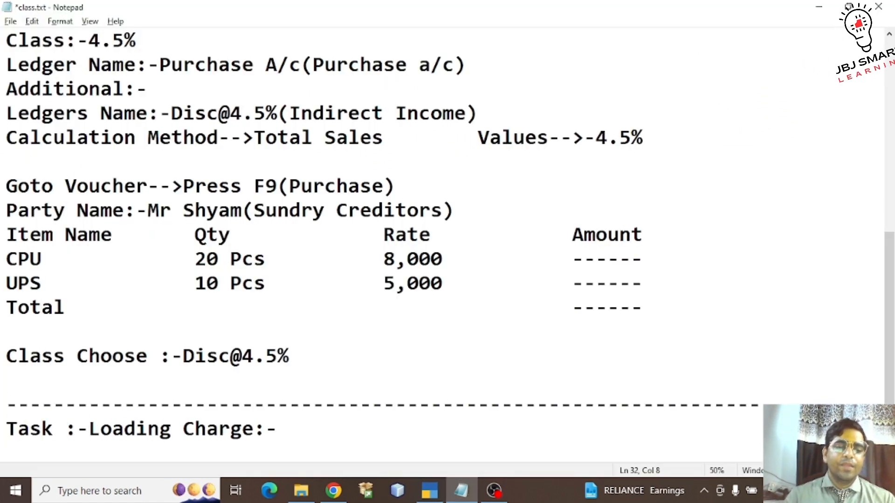
key("Return")
key("Return")
List 5% and 5.5% on separate lines under the "Task :-" heading.
key("Up")
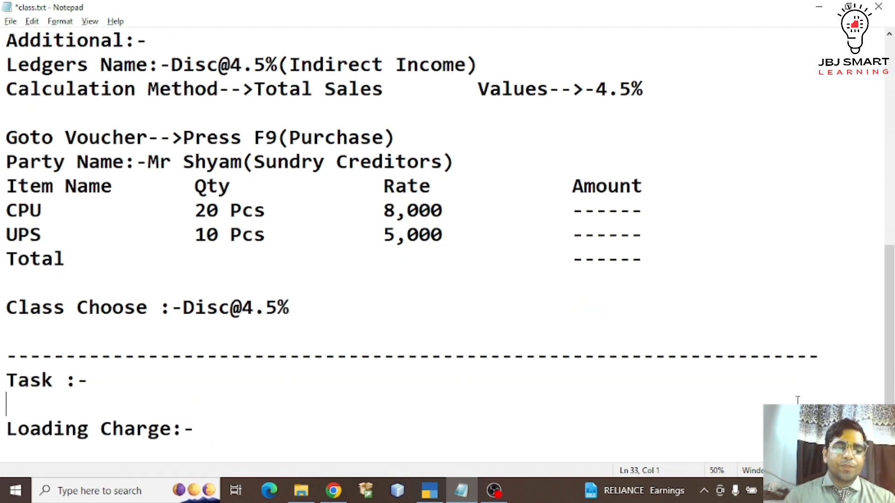
type("5%")
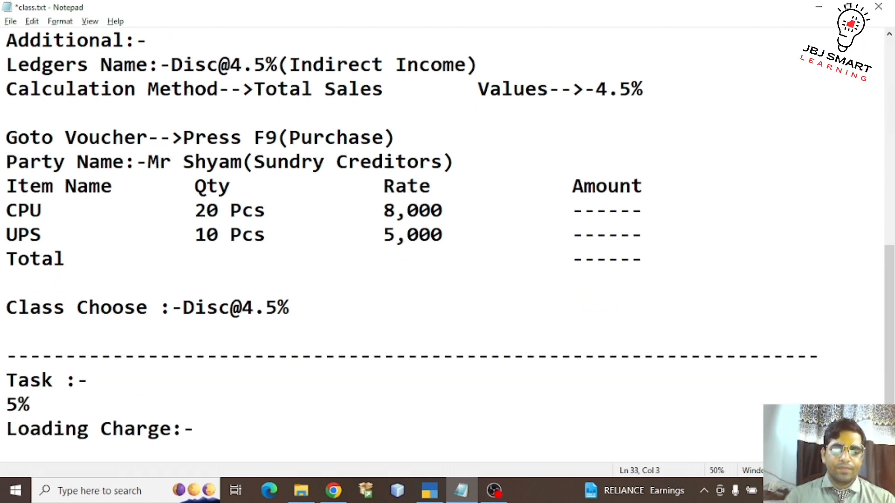
key("Return")
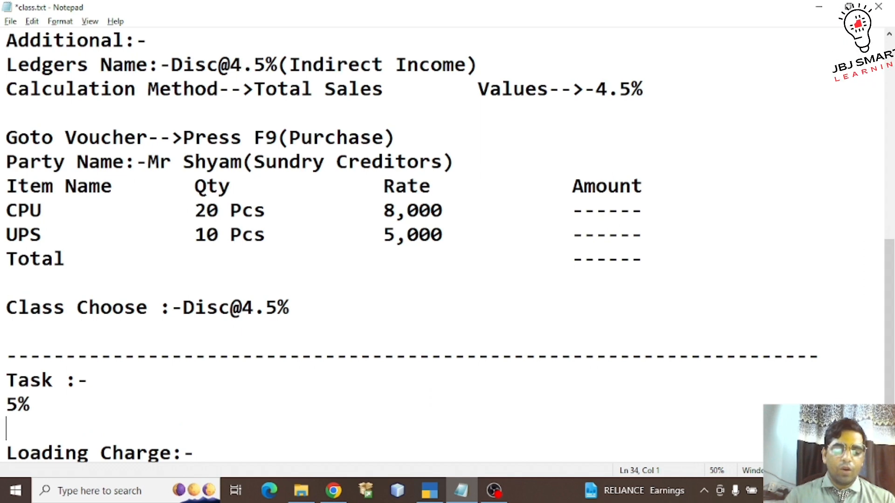
type("5.5%")
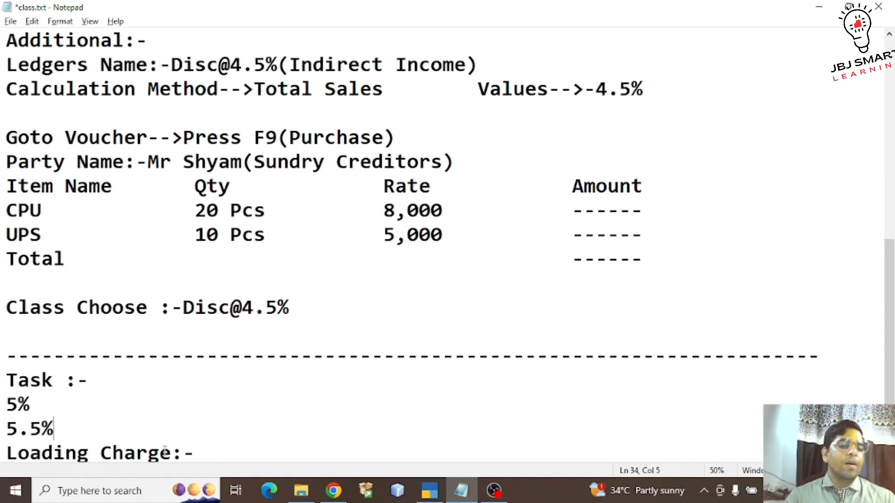
Place the cursor after "Loading Charge:-", return to the beginning of the notes, and highlight the end of the title "User Define Vouchers:-Class".
left_click(199, 455)
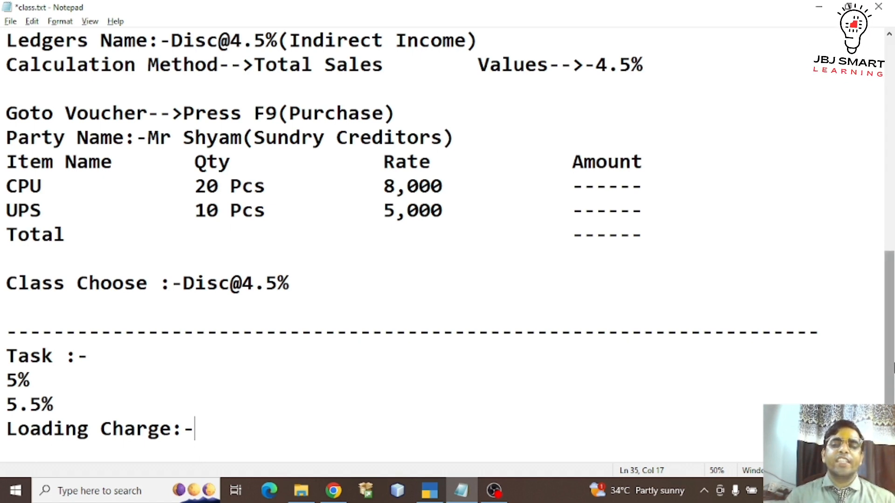
left_click_drag(890, 317, 890, 107)
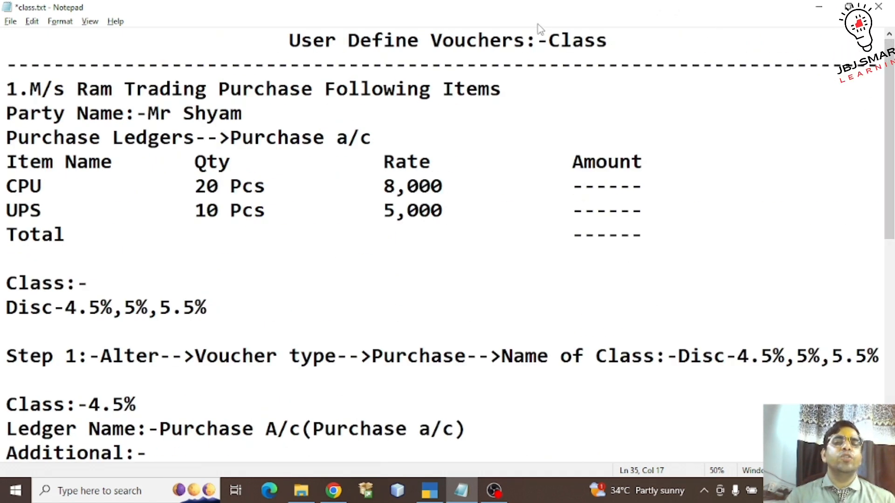
left_click_drag(479, 40, 631, 33)
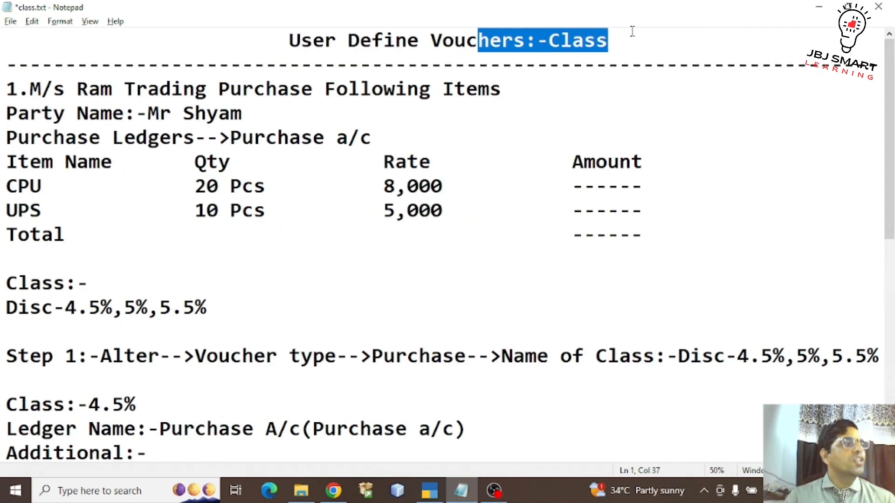